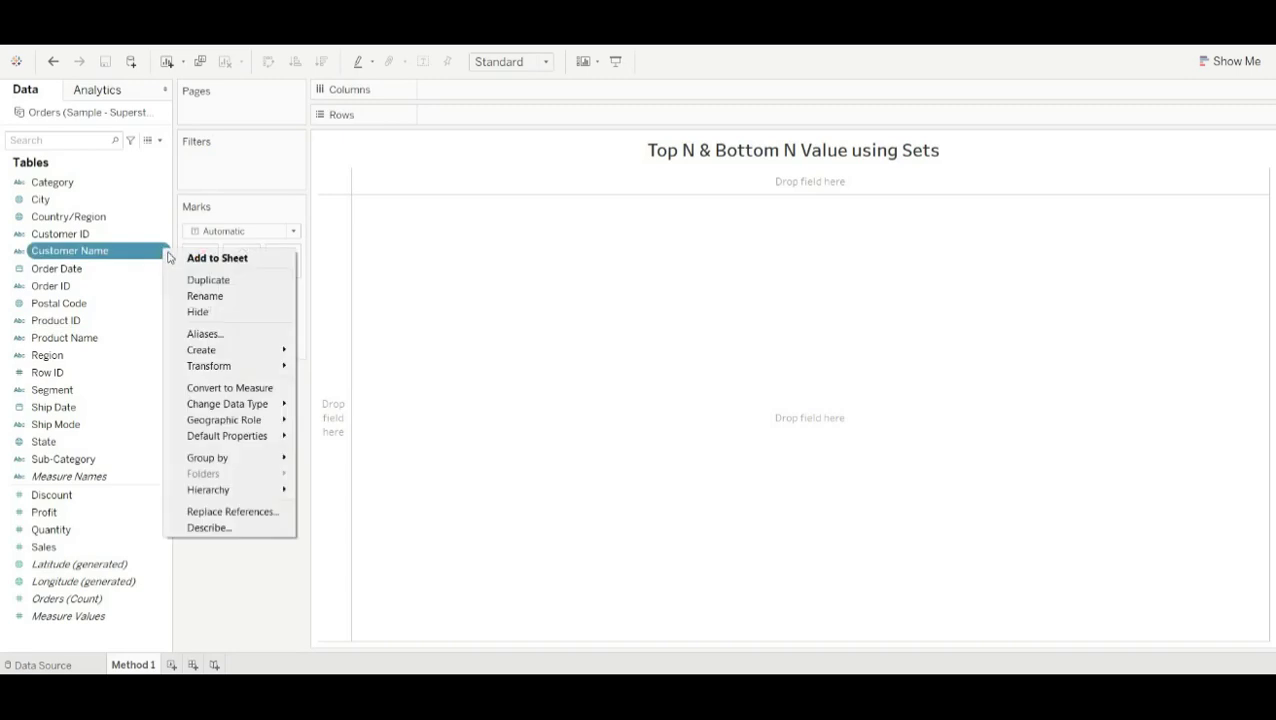
Create a new Customer Name set named 'Top N Customer'.
{"action": "mouse_move", "coordinate": [279, 356]}
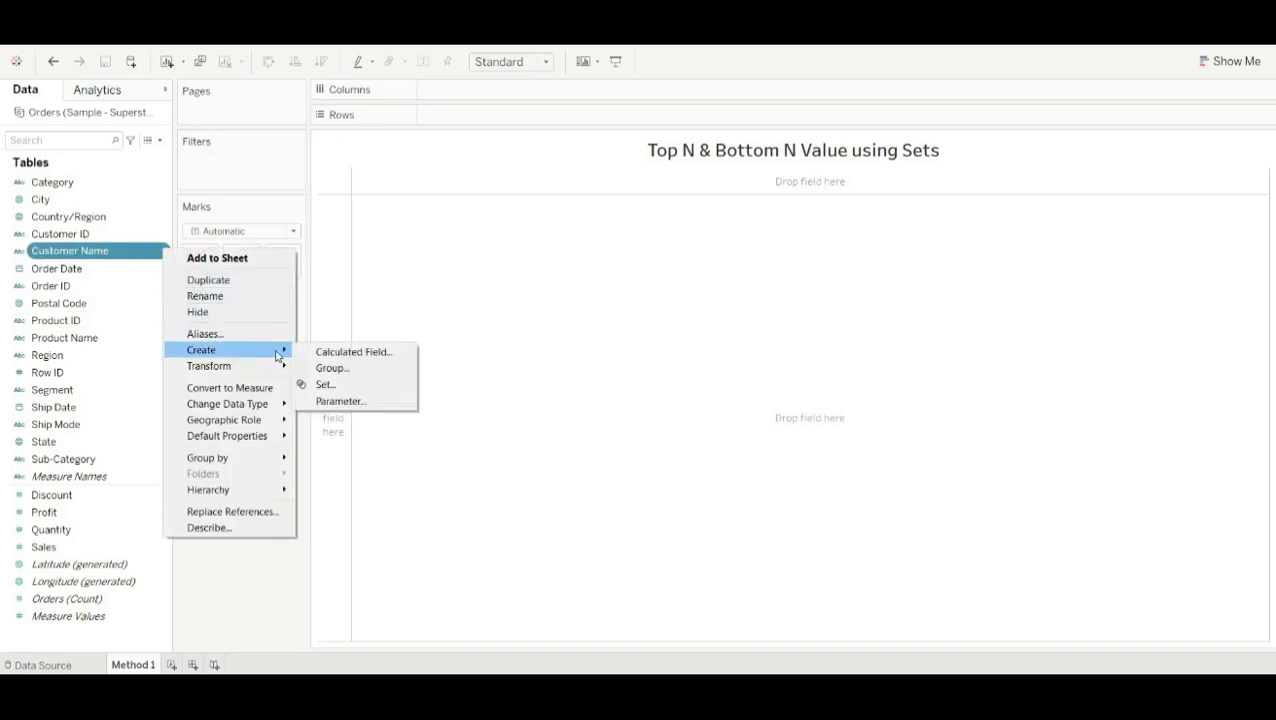
{"action": "left_click", "coordinate": [312, 384]}
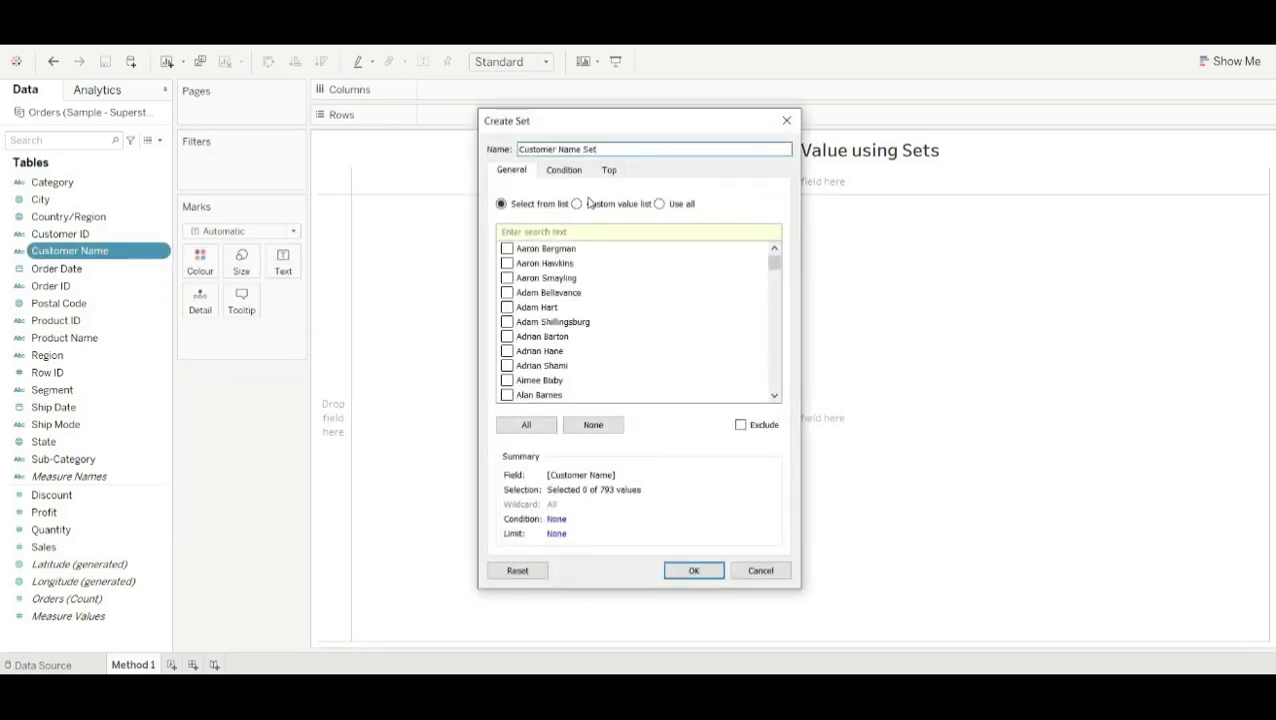
{"action": "key", "text": "BackSpace"}
{"action": "key", "text": "BackSpace"}
{"action": "key", "text": "BackSpace"}
{"action": "key", "text": "BackSpace"}
{"action": "key", "text": "BackSpace"}
{"action": "key", "text": "BackSpace"}
{"action": "key", "text": "BackSpace"}
{"action": "key", "text": "BackSpace"}
{"action": "key", "text": "BackSpace"}
{"action": "key", "text": "BackSpace"}
{"action": "key", "text": "BackSpace"}
{"action": "key", "text": "BackSpace"}
{"action": "key", "text": "BackSpace"}
{"action": "key", "text": "BackSpace"}
{"action": "key", "text": "BackSpace"}
{"action": "key", "text": "BackSpace"}
{"action": "type", "text": "Top N Cust"}
Rank the set by top Sum of Sales and start a new parameter for its count.
{"action": "left_click", "coordinate": [607, 171]}
{"action": "left_click", "coordinate": [501, 210]}
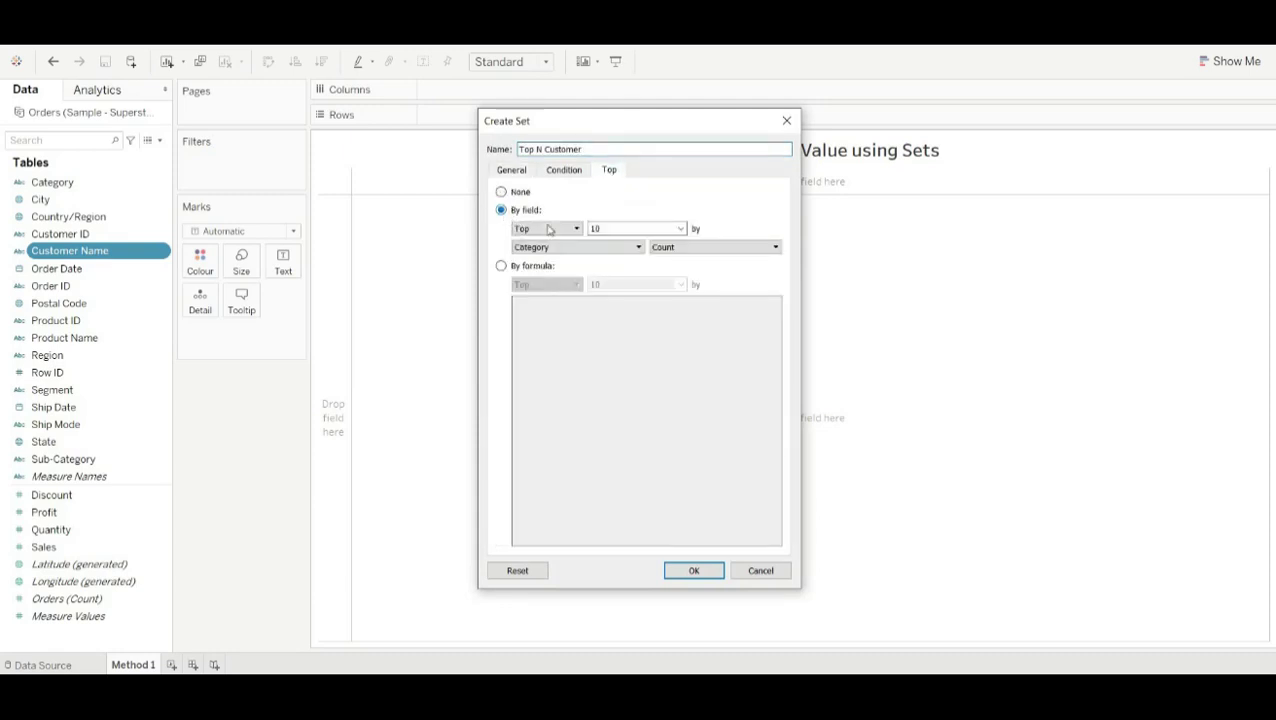
{"action": "left_click", "coordinate": [576, 230]}
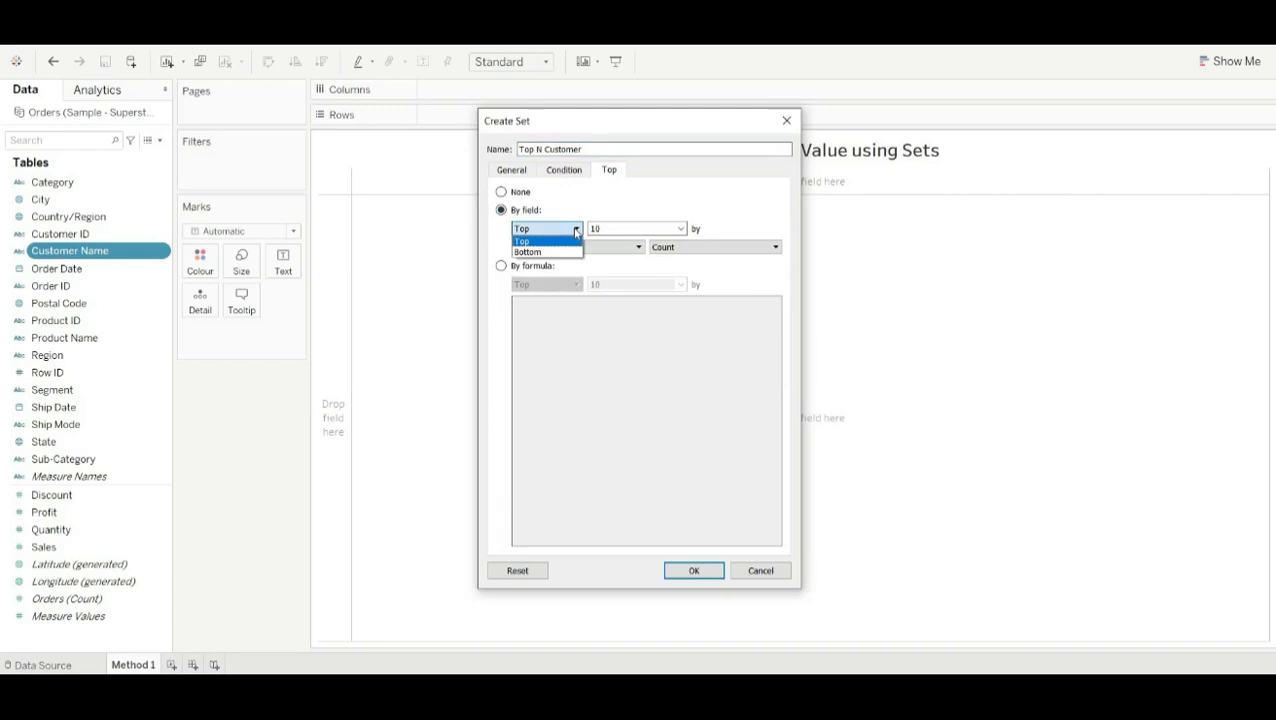
{"action": "left_click", "coordinate": [576, 230]}
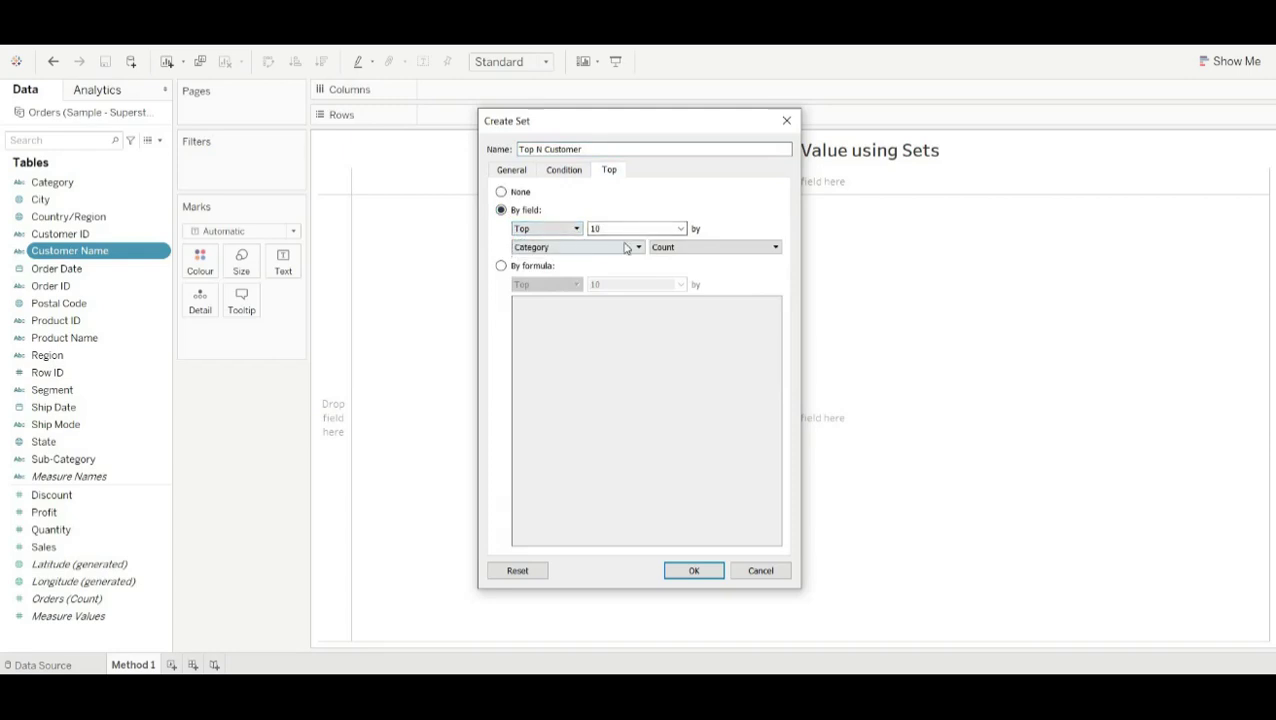
{"action": "left_click", "coordinate": [626, 247]}
{"action": "type", "text": "sa"}
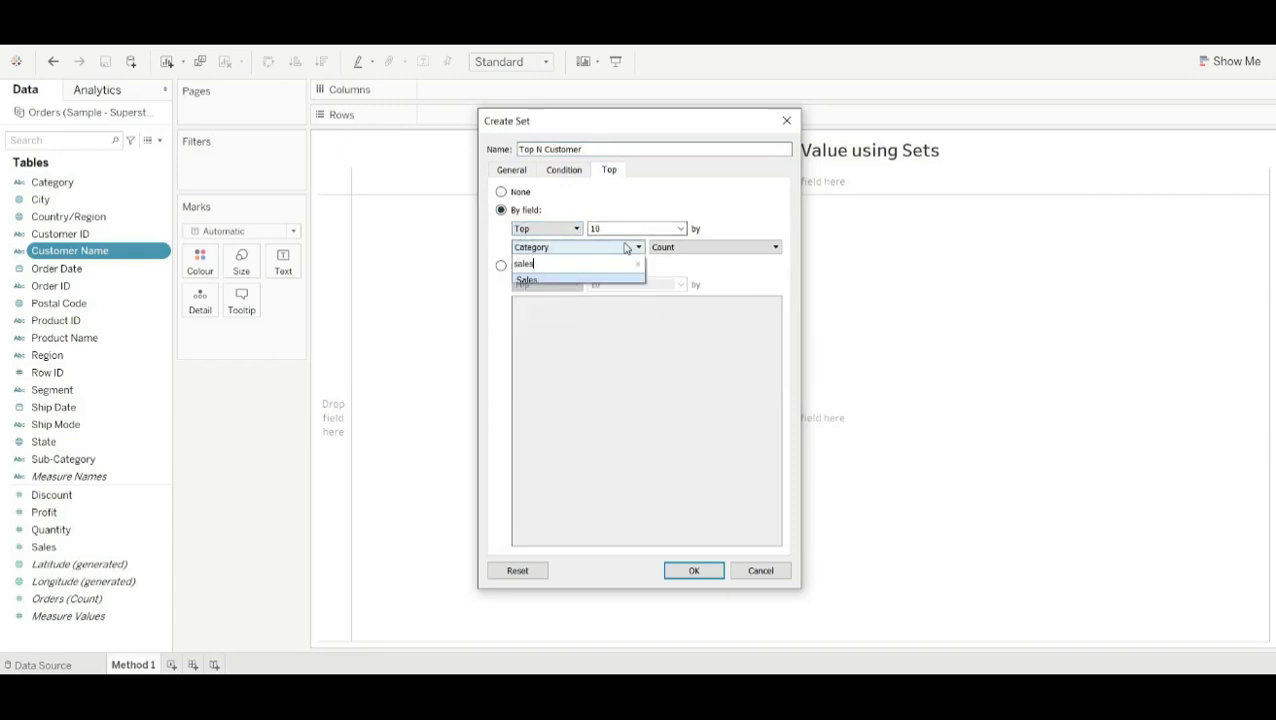
{"action": "type", "text": "les"}
{"action": "key", "text": "Return"}
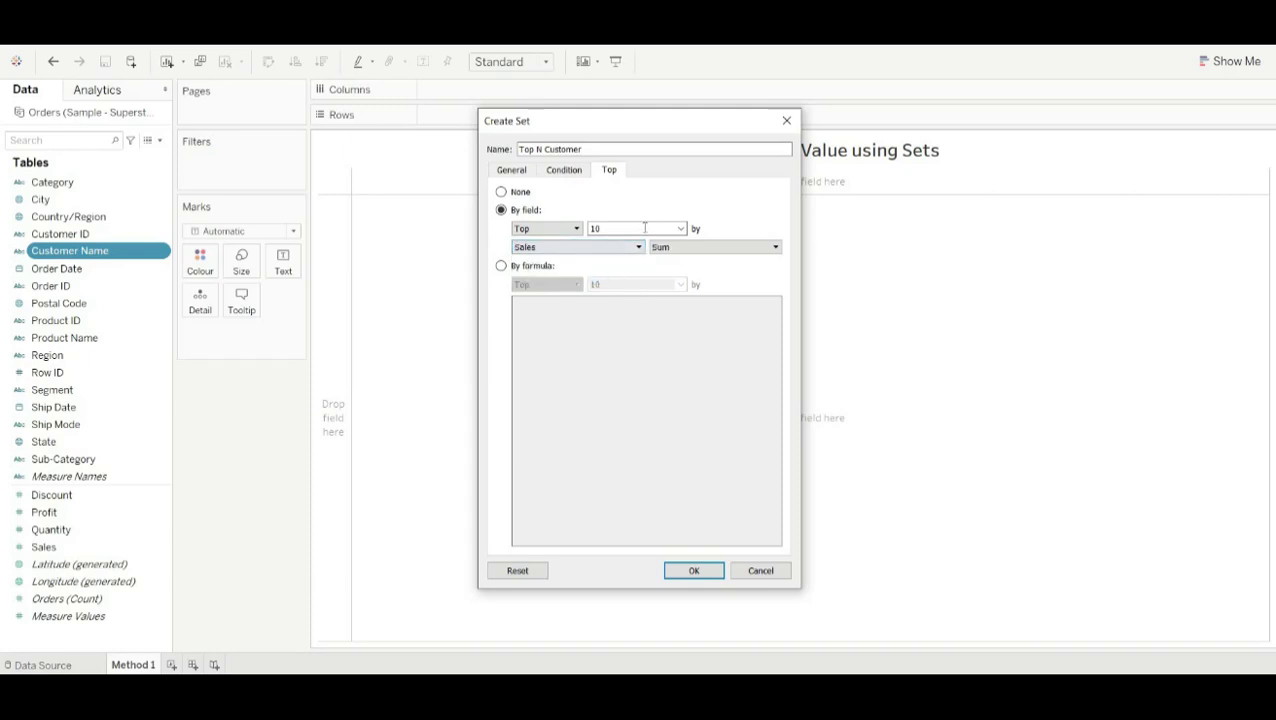
{"action": "left_click", "coordinate": [645, 228]}
{"action": "left_click", "coordinate": [682, 229]}
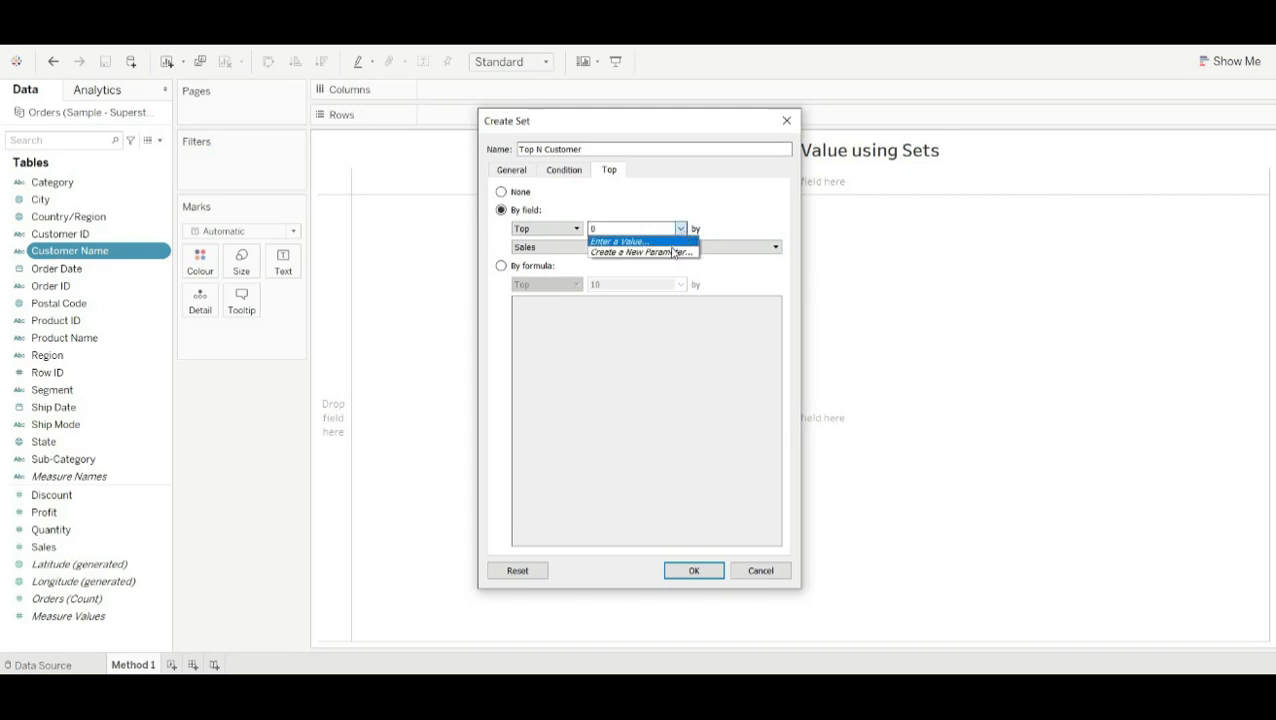
{"action": "left_click", "coordinate": [668, 252]}
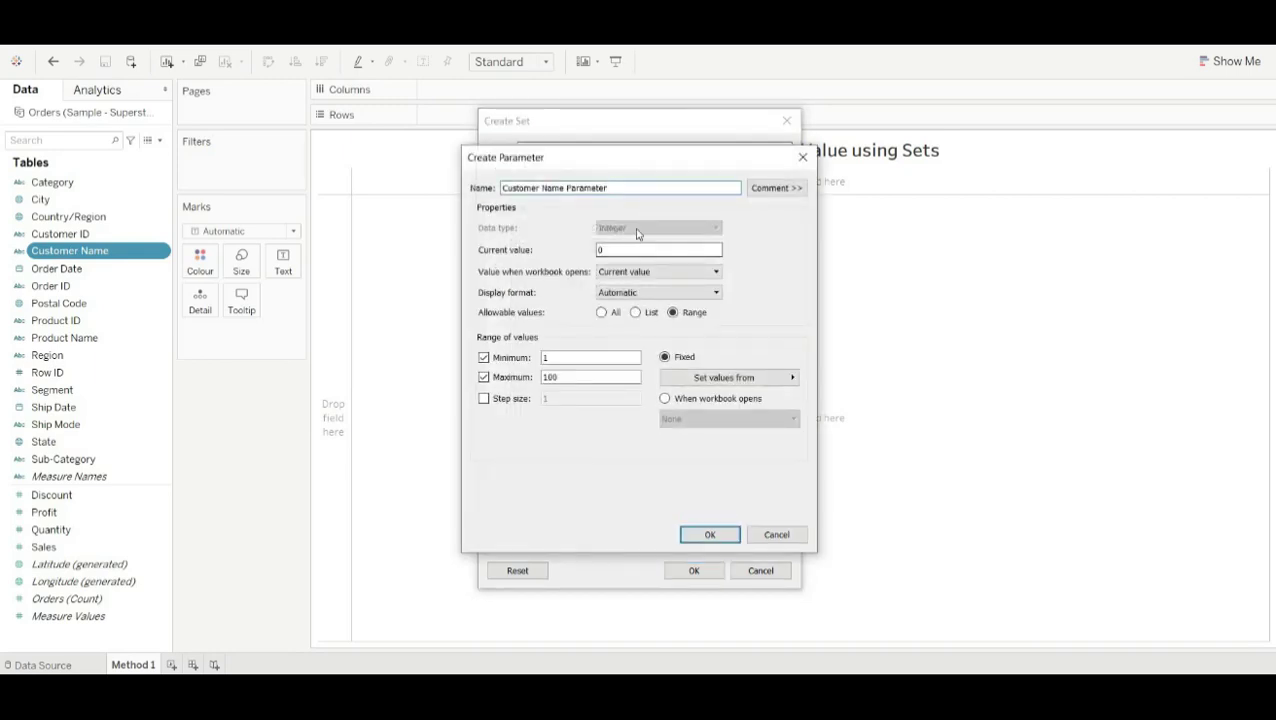
Name the parameter 'N Values', allow all values, set current value 5, and confirm.
{"action": "key", "text": "BackSpace"}
{"action": "key", "text": "BackSpace"}
{"action": "key", "text": "BackSpace"}
{"action": "key", "text": "BackSpace"}
{"action": "key", "text": "BackSpace"}
{"action": "key", "text": "BackSpace"}
{"action": "key", "text": "BackSpace"}
{"action": "key", "text": "BackSpace"}
{"action": "key", "text": "BackSpace"}
{"action": "key", "text": "BackSpace"}
{"action": "key", "text": "BackSpace"}
{"action": "key", "text": "BackSpace"}
{"action": "key", "text": "BackSpace"}
{"action": "key", "text": "BackSpace"}
{"action": "key", "text": "BackSpace"}
{"action": "key", "text": "BackSpace"}
{"action": "key", "text": "BackSpace"}
{"action": "key", "text": "BackSpace"}
{"action": "key", "text": "BackSpace"}
{"action": "key", "text": "BackSpace"}
{"action": "key", "text": "BackSpace"}
{"action": "key", "text": "BackSpace"}
{"action": "key", "text": "BackSpace"}
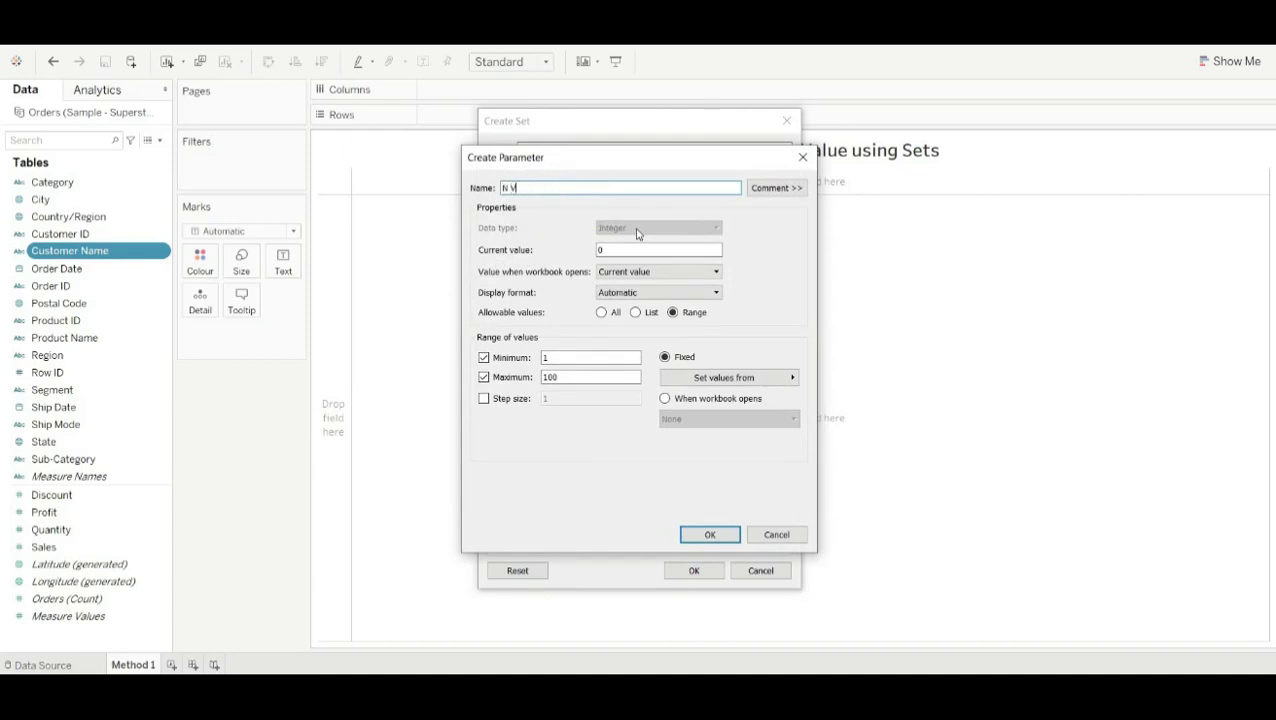
{"action": "type", "text": "N Values"}
{"action": "left_click", "coordinate": [601, 312]}
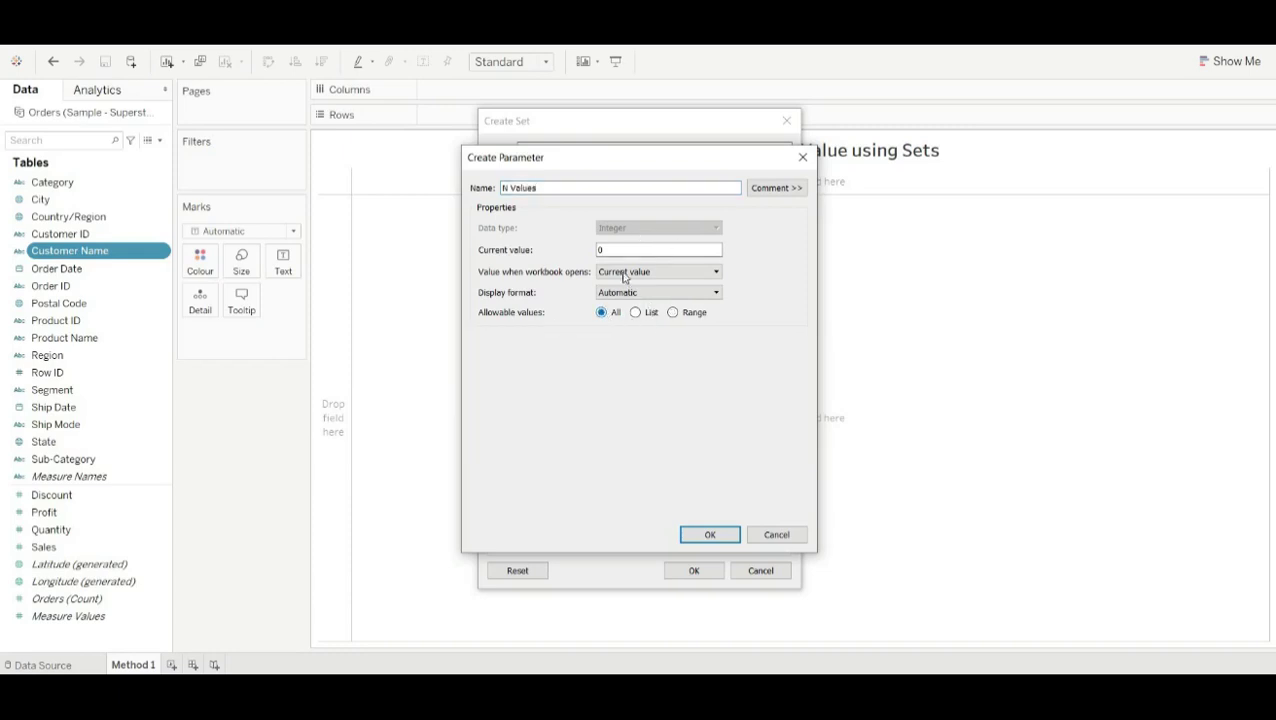
{"action": "left_click", "coordinate": [617, 252]}
{"action": "left_click", "coordinate": [721, 537]}
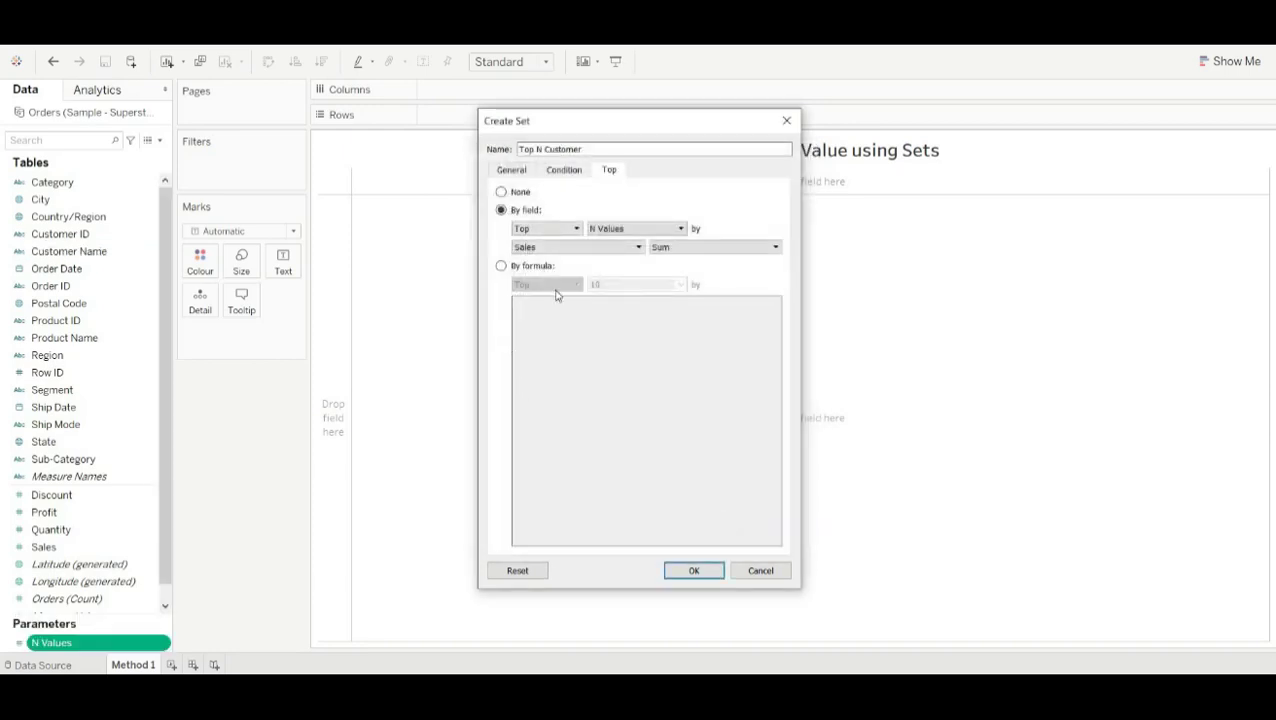
Confirm the Top N Customer set and start a Customer Name set named 'Bottom N Customer'.
{"action": "left_click", "coordinate": [697, 571]}
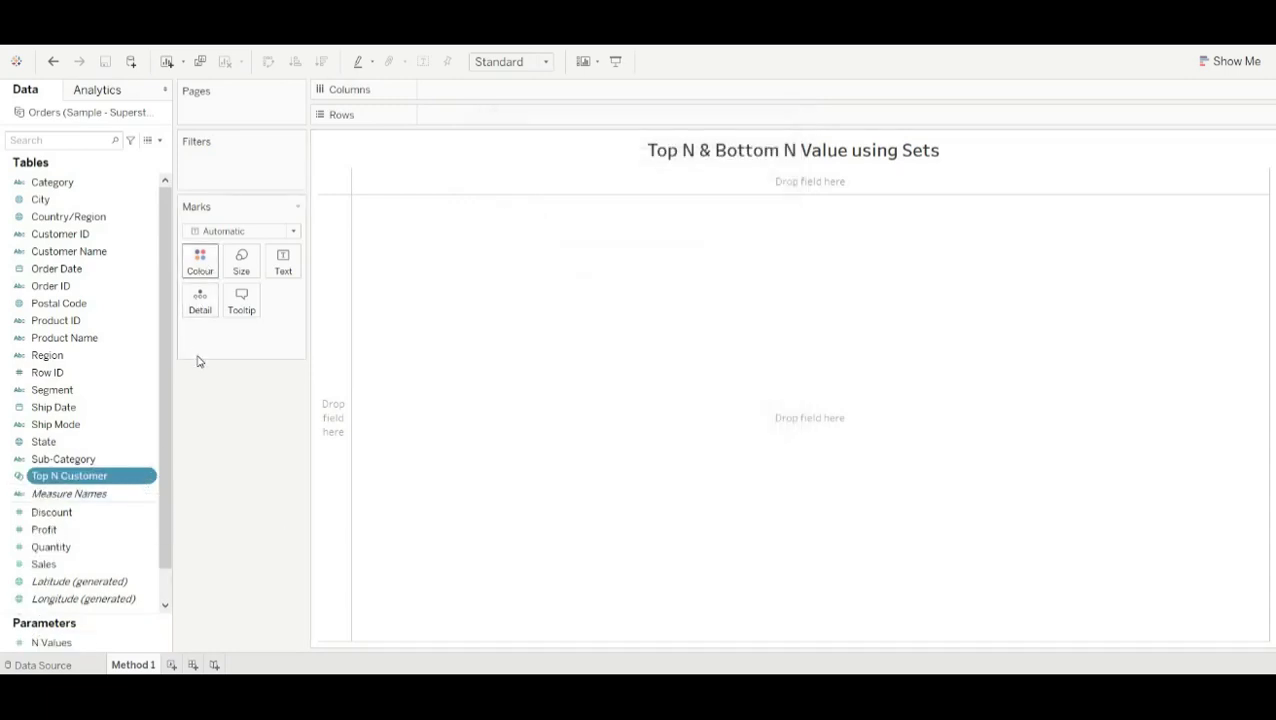
{"action": "right_click", "coordinate": [148, 254]}
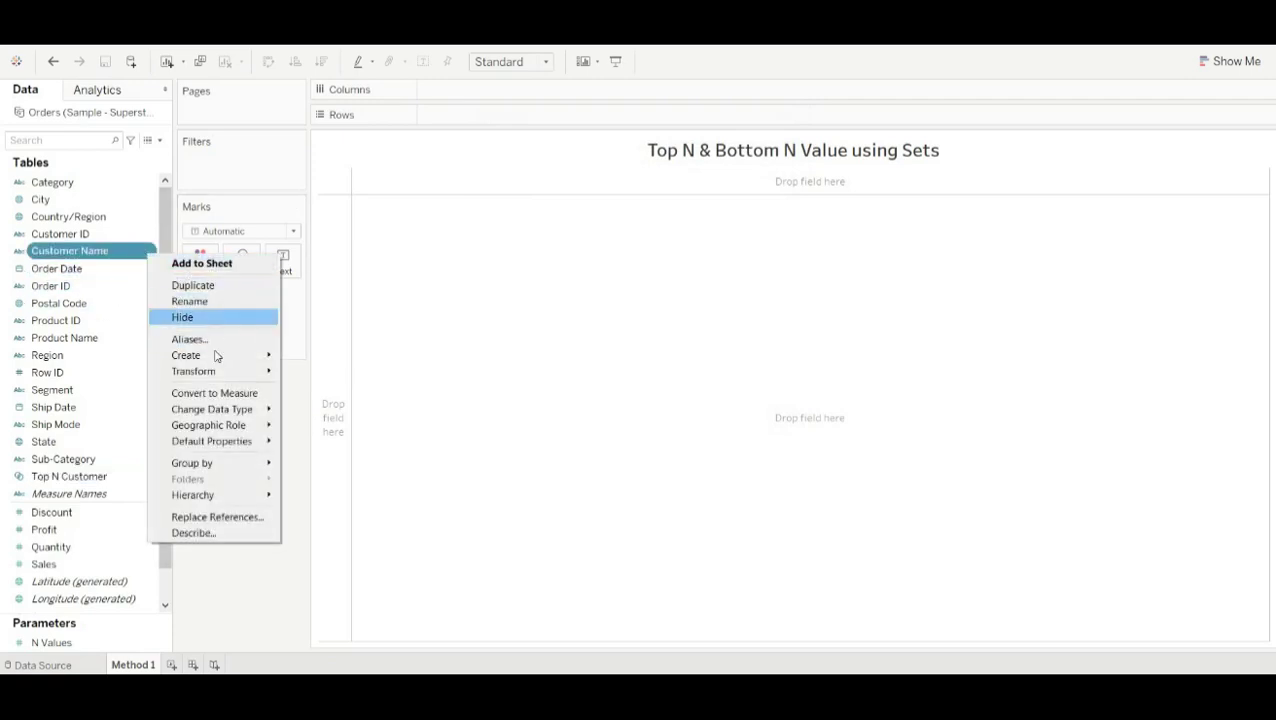
{"action": "mouse_move", "coordinate": [262, 355]}
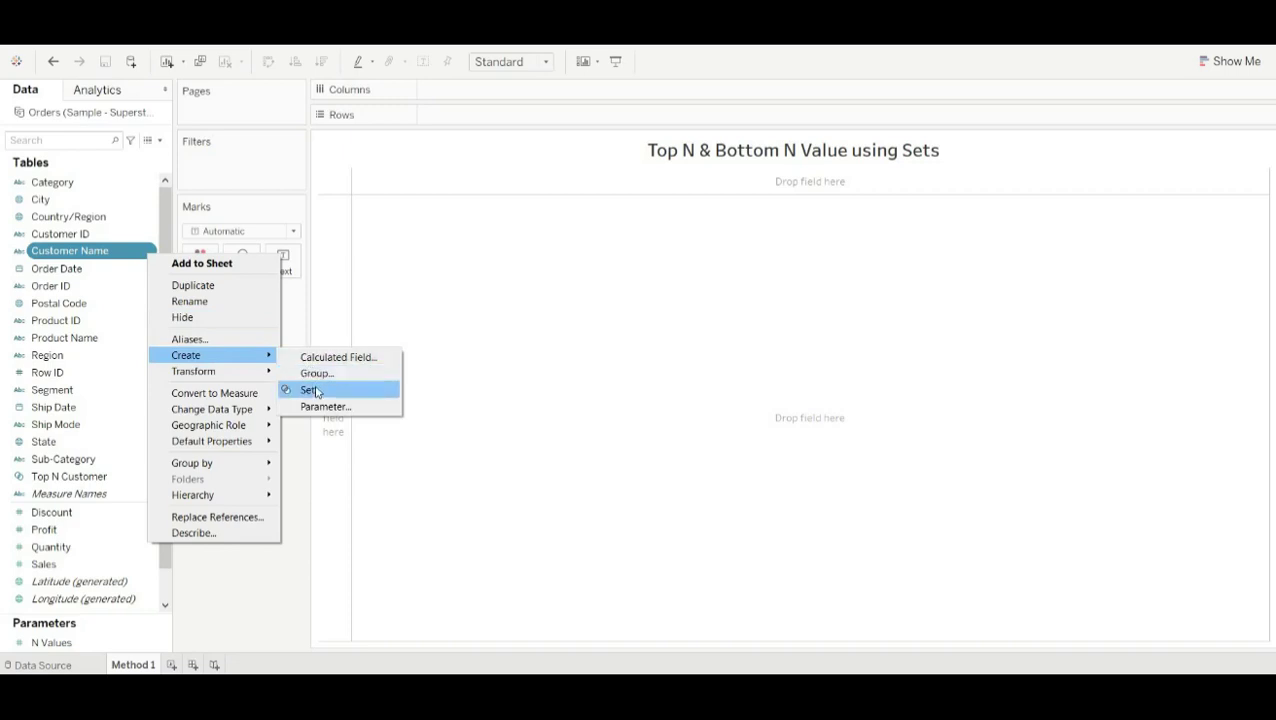
{"action": "left_click", "coordinate": [318, 390]}
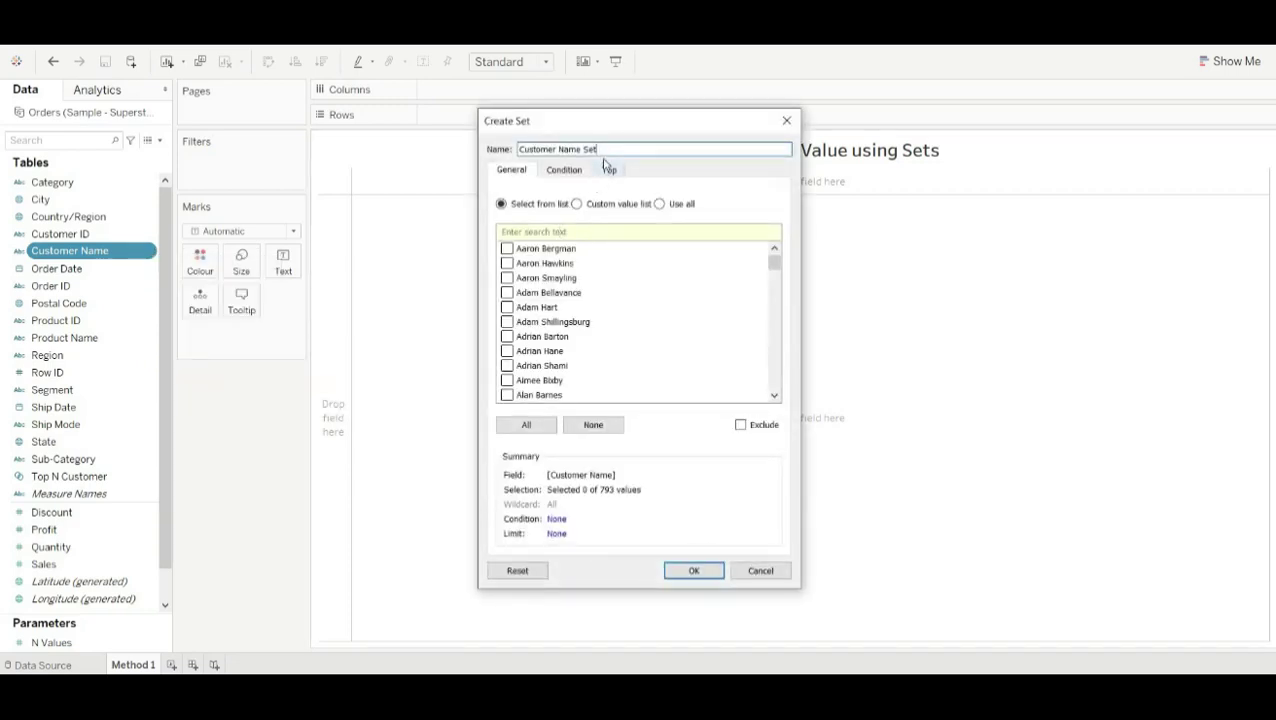
{"action": "key", "text": "BackSpace"}
{"action": "key", "text": "BackSpace"}
{"action": "key", "text": "BackSpace"}
{"action": "key", "text": "BackSpace"}
{"action": "key", "text": "BackSpace"}
{"action": "key", "text": "BackSpace"}
{"action": "key", "text": "BackSpace"}
{"action": "key", "text": "BackSpace"}
{"action": "key", "text": "BackSpace"}
{"action": "key", "text": "BackSpace"}
{"action": "key", "text": "BackSpace"}
{"action": "key", "text": "BackSpace"}
{"action": "key", "text": "BackSpace"}
{"action": "key", "text": "BackSpace"}
{"action": "key", "text": "BackSpace"}
{"action": "key", "text": "BackSpace"}
{"action": "type", "text": "Bottom N Customer"}
Keep the bottom N Values customers by Sum of Sales and confirm the set.
{"action": "left_click", "coordinate": [607, 170]}
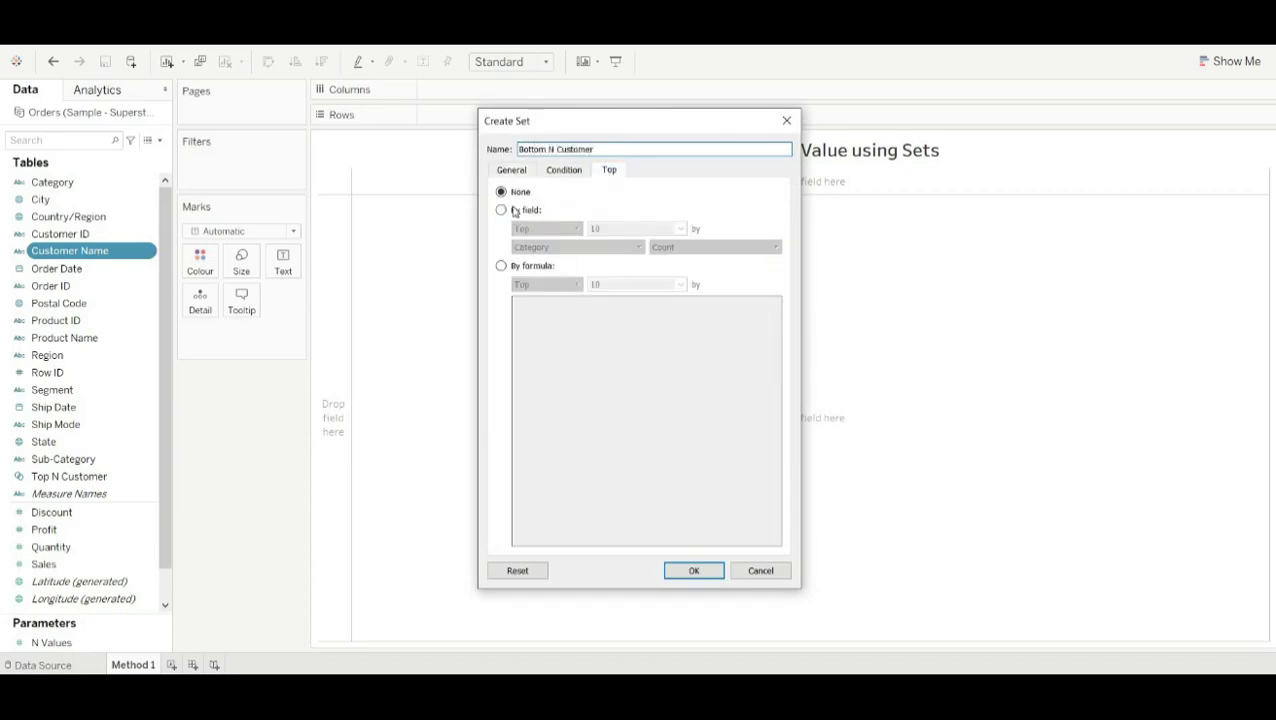
{"action": "left_click", "coordinate": [502, 210]}
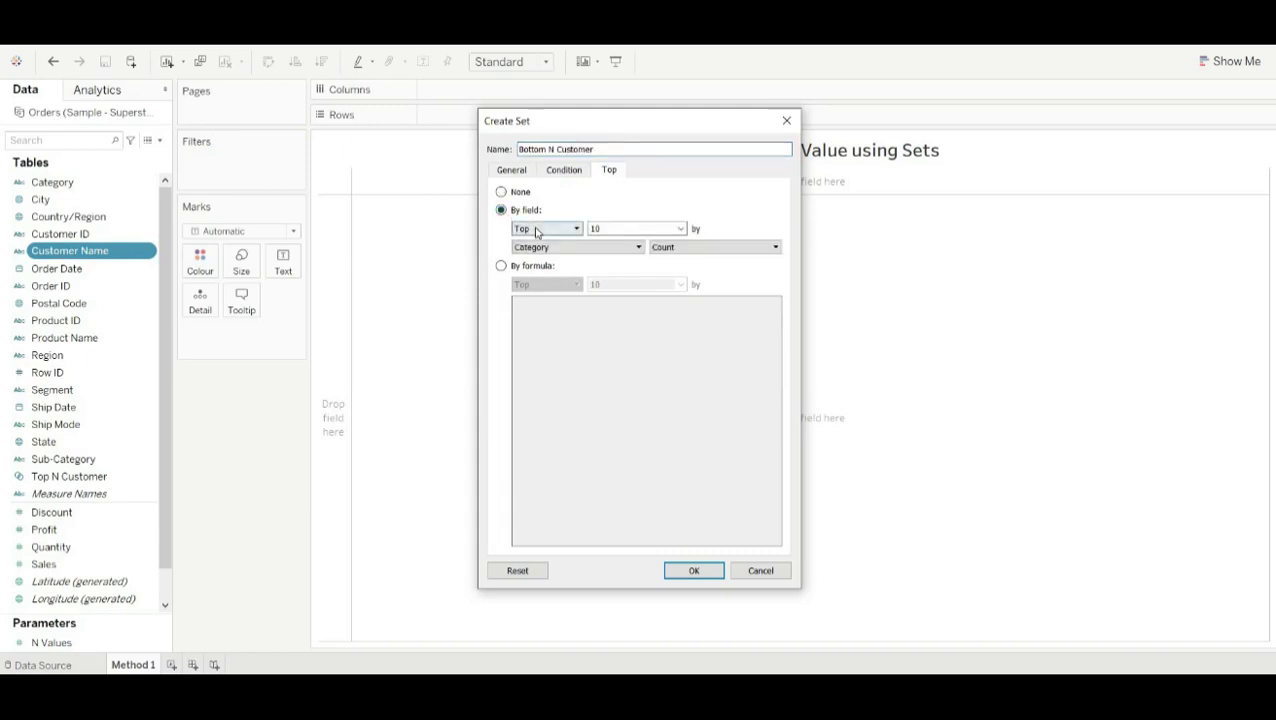
{"action": "left_click", "coordinate": [540, 228]}
{"action": "left_click", "coordinate": [545, 253]}
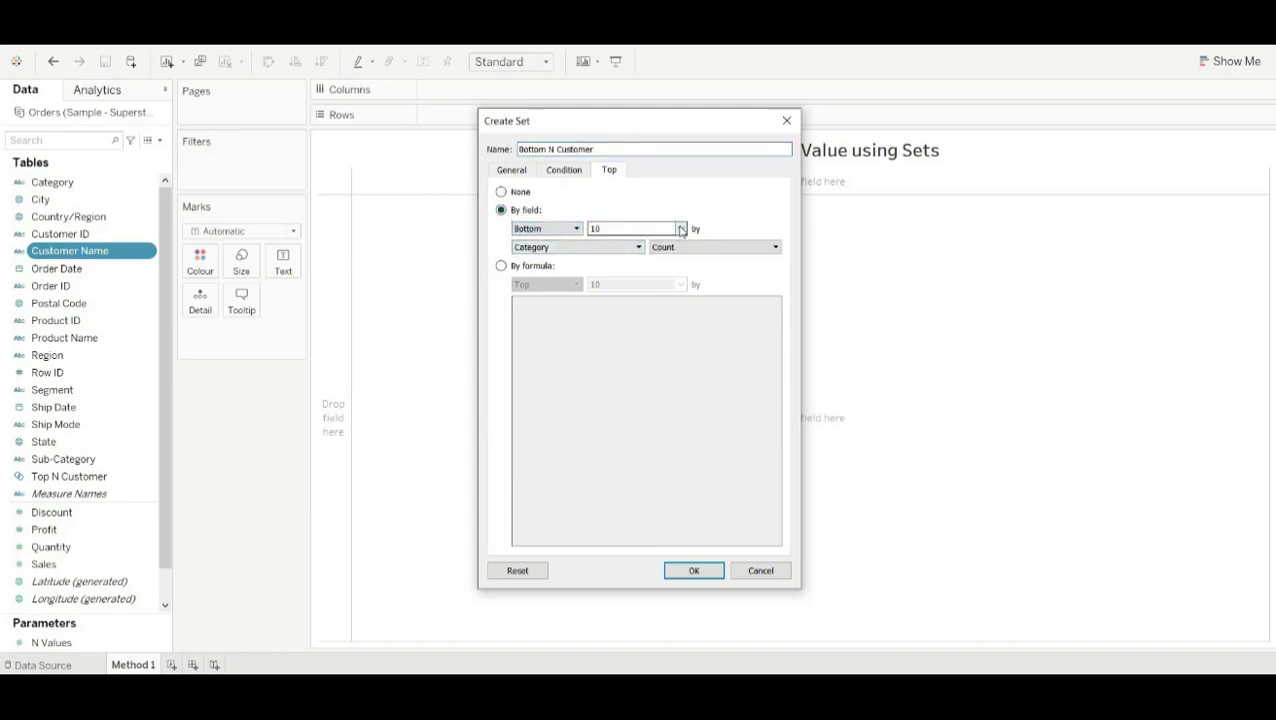
{"action": "left_click", "coordinate": [680, 229]}
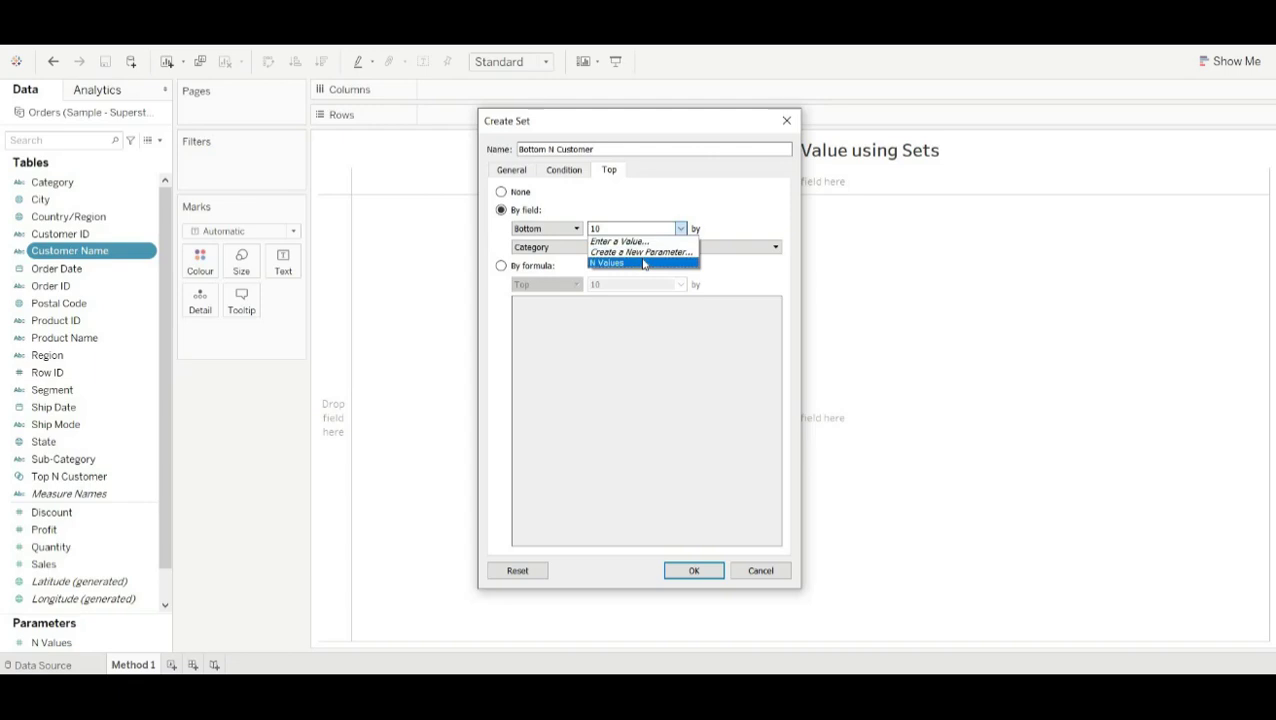
{"action": "left_click", "coordinate": [643, 263]}
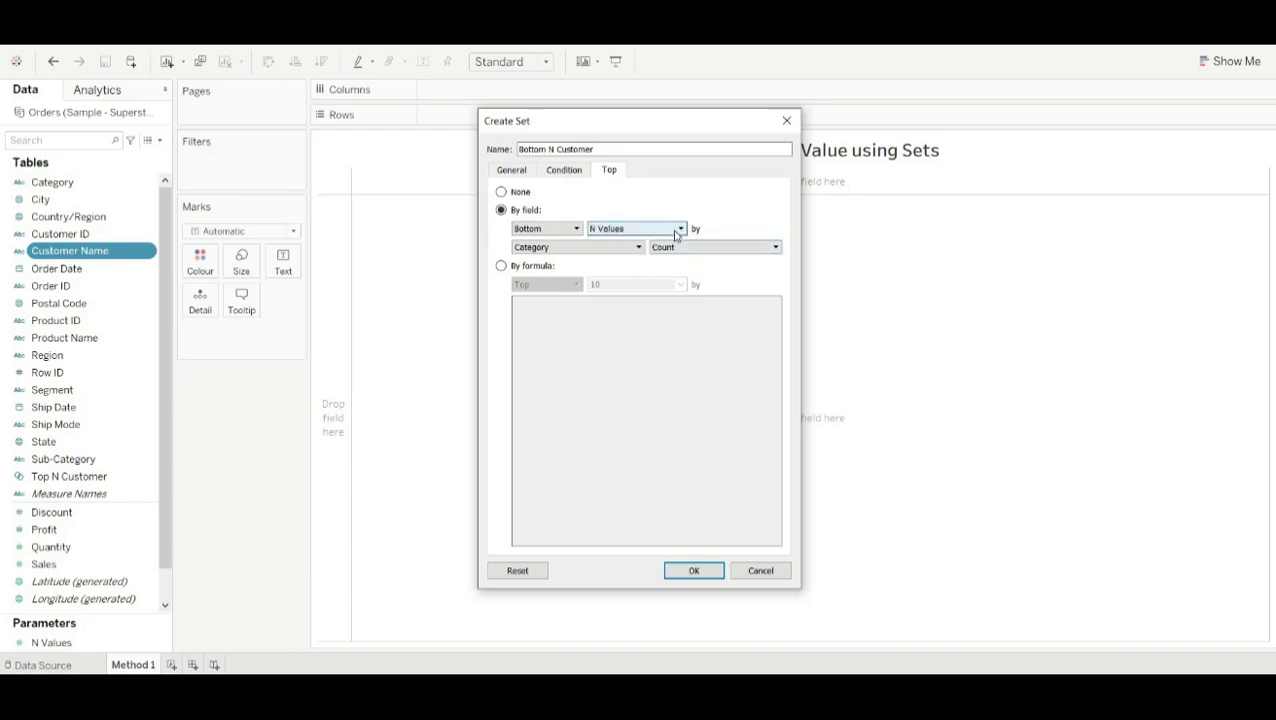
{"action": "left_click", "coordinate": [638, 249]}
{"action": "type", "text": "sale"}
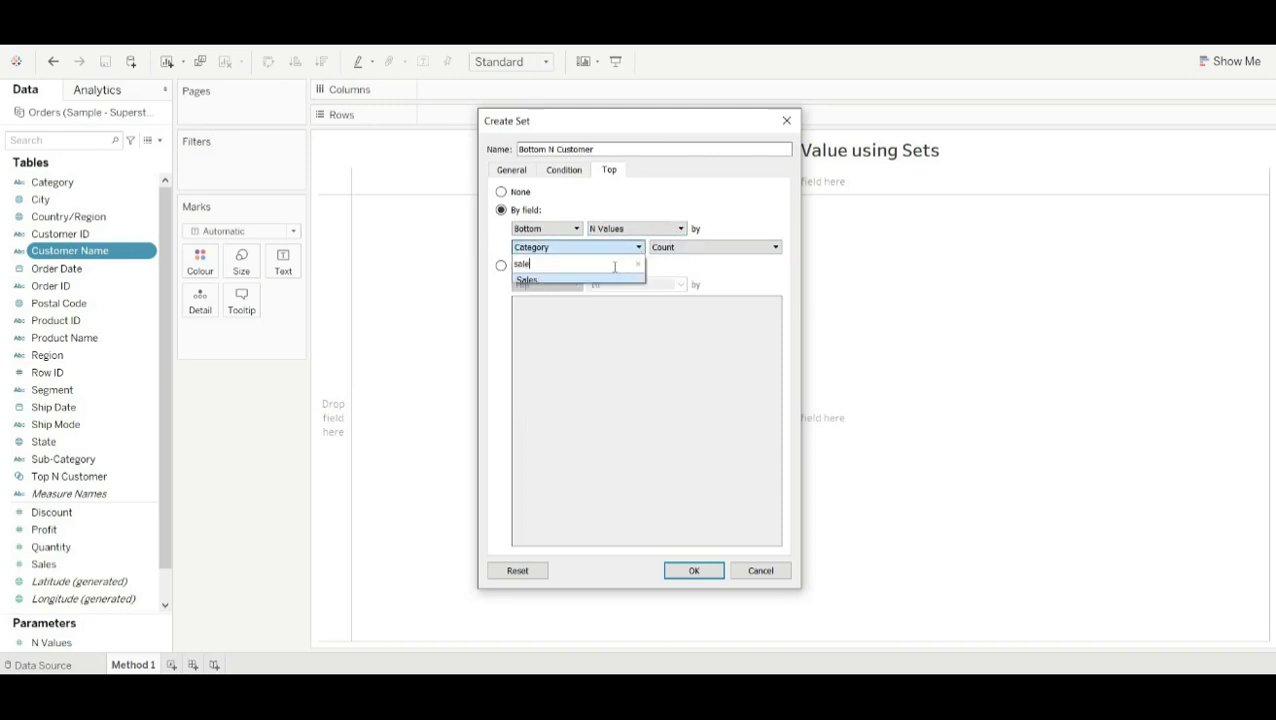
{"action": "type", "text": "s"}
{"action": "left_click", "coordinate": [610, 281]}
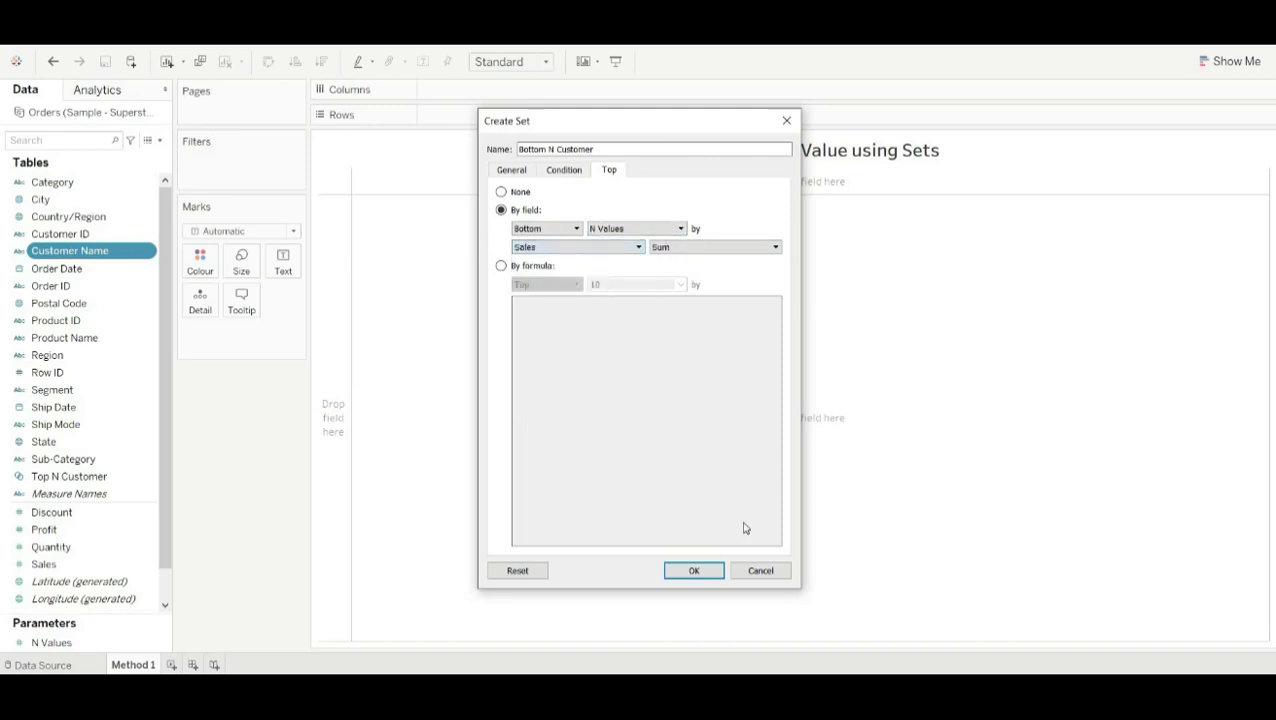
{"action": "left_click", "coordinate": [693, 571]}
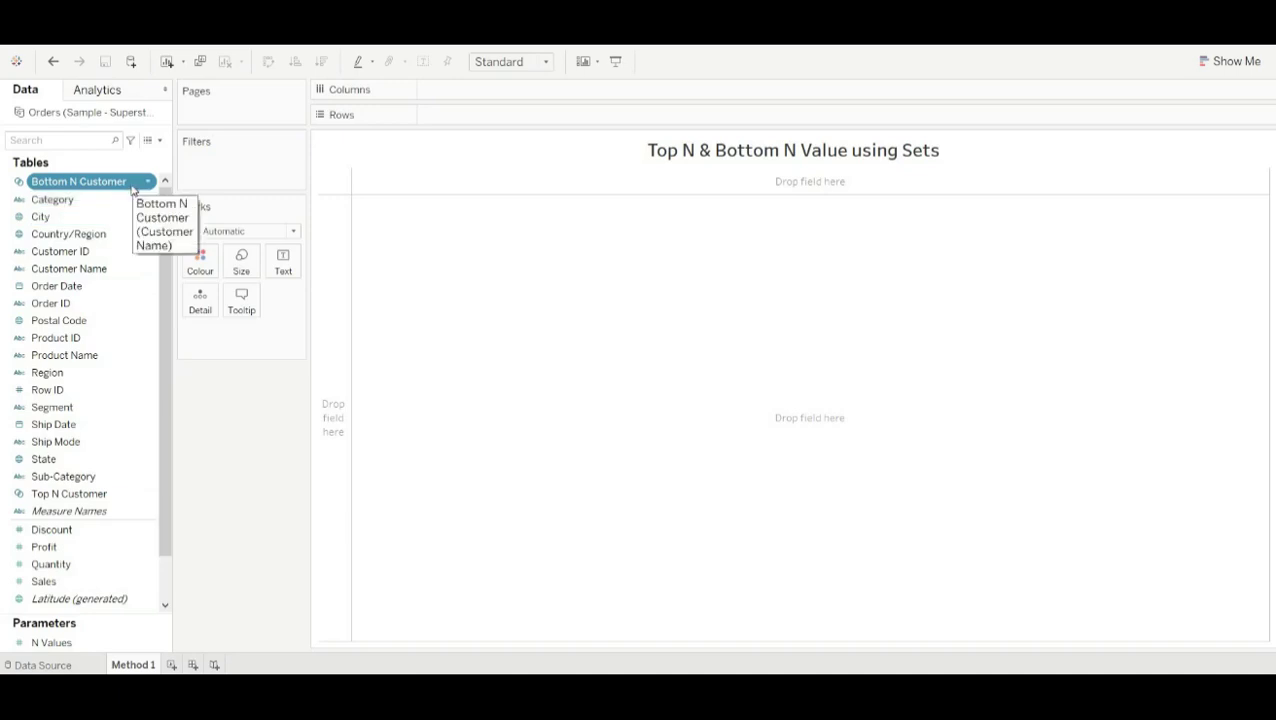
Combine Top N Customer with Bottom N Customer into 'Top/Bottom N Customer' using all members.
{"action": "right_click", "coordinate": [150, 498]}
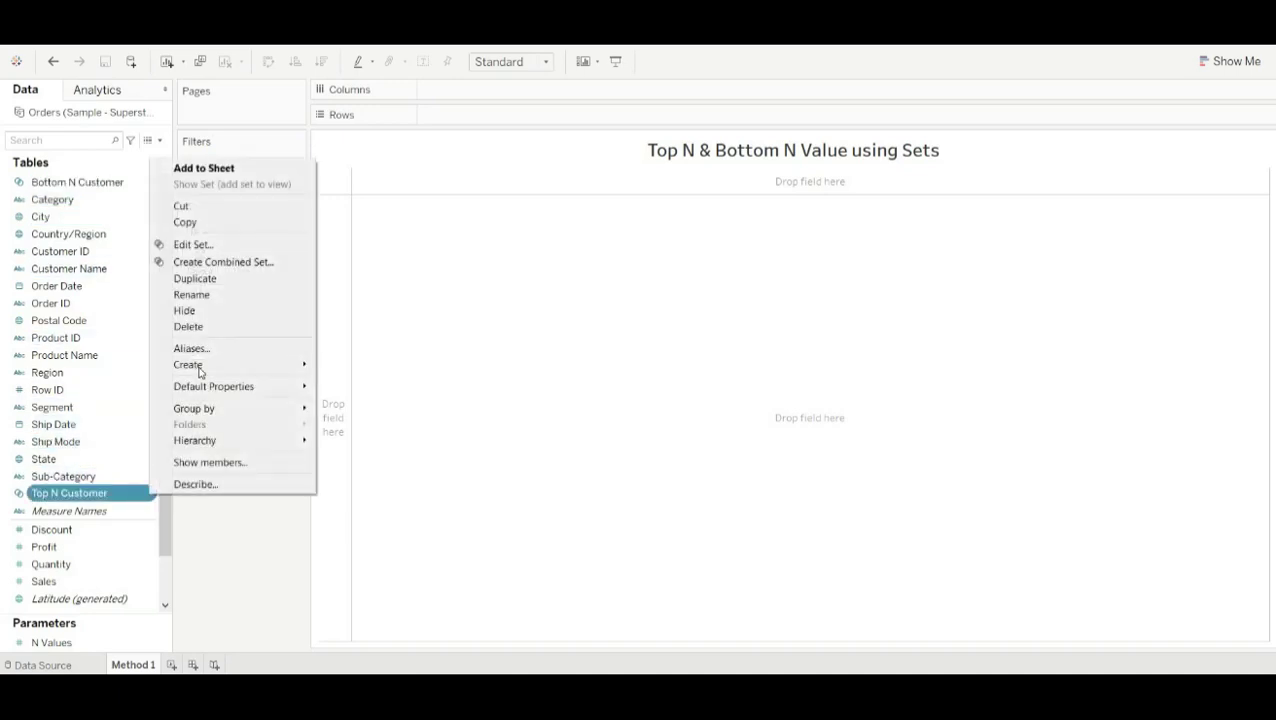
{"action": "left_click", "coordinate": [214, 263]}
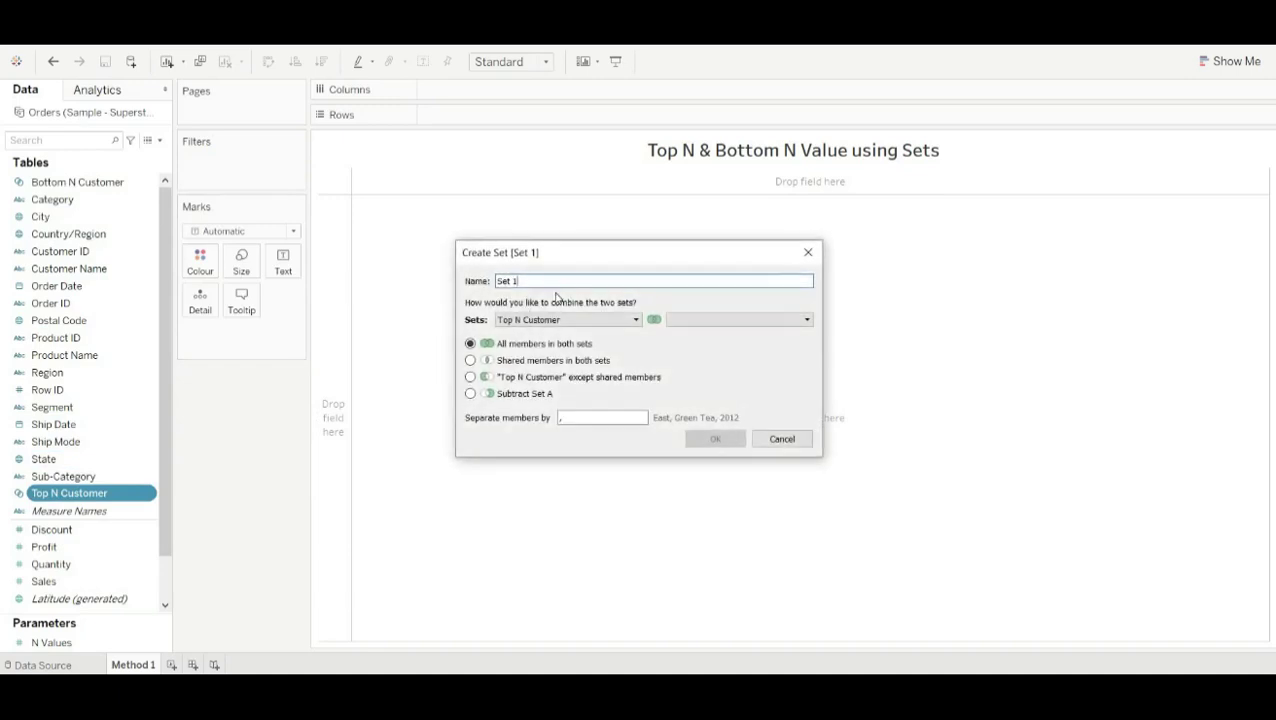
{"action": "key", "text": "BackSpace"}
{"action": "key", "text": "BackSpace"}
{"action": "key", "text": "BackSpace"}
{"action": "key", "text": "BackSpace"}
{"action": "type", "text": "Top/Bottom N Customer"}
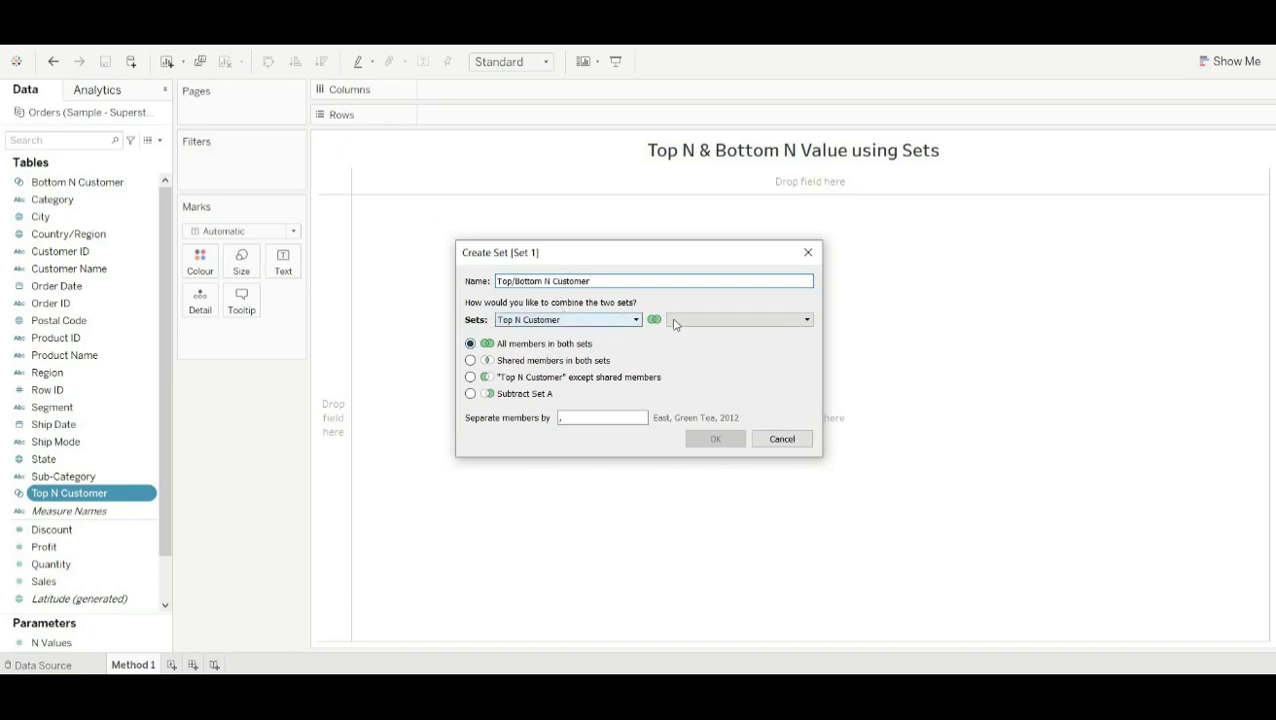
{"action": "left_click", "coordinate": [768, 322]}
{"action": "left_click", "coordinate": [754, 333]}
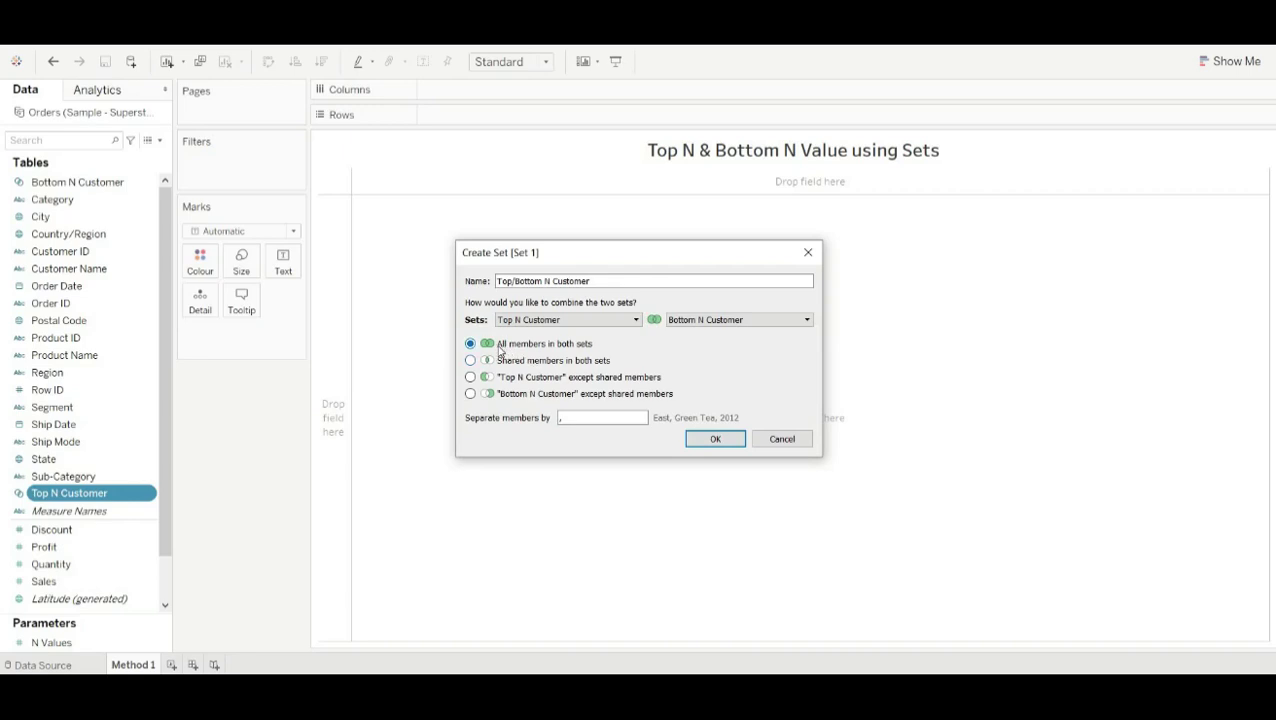
{"action": "left_click", "coordinate": [714, 439]}
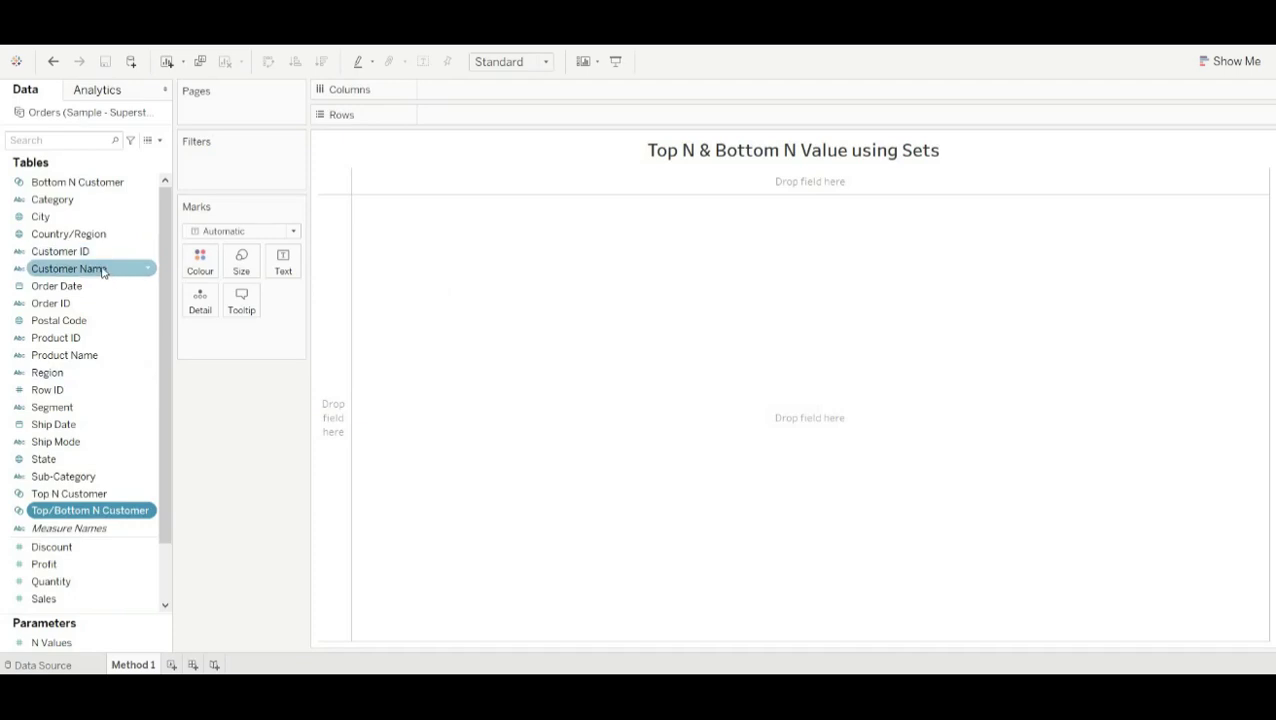
List customers with Sum of Sales, filter by Top/Bottom N Customer, and show the N Values control.
{"action": "left_click_drag", "start_coordinate": [70, 268], "coordinate": [530, 115]}
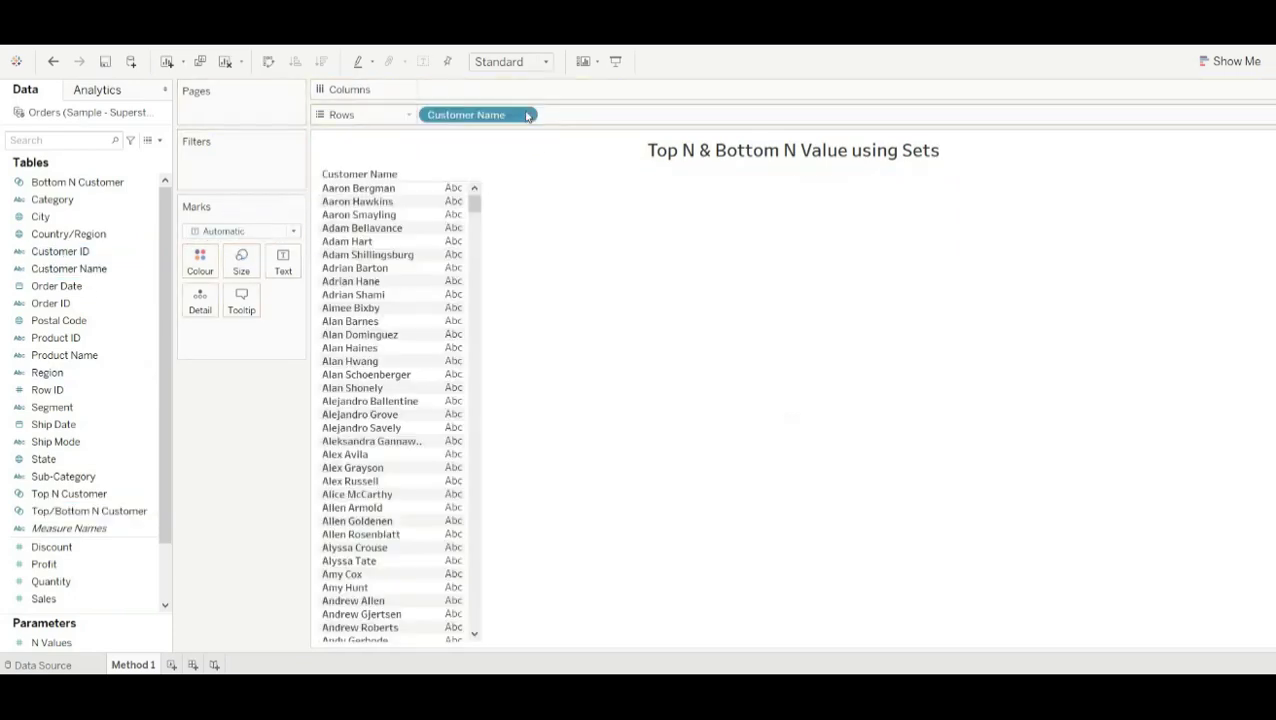
{"action": "double_click", "coordinate": [76, 602]}
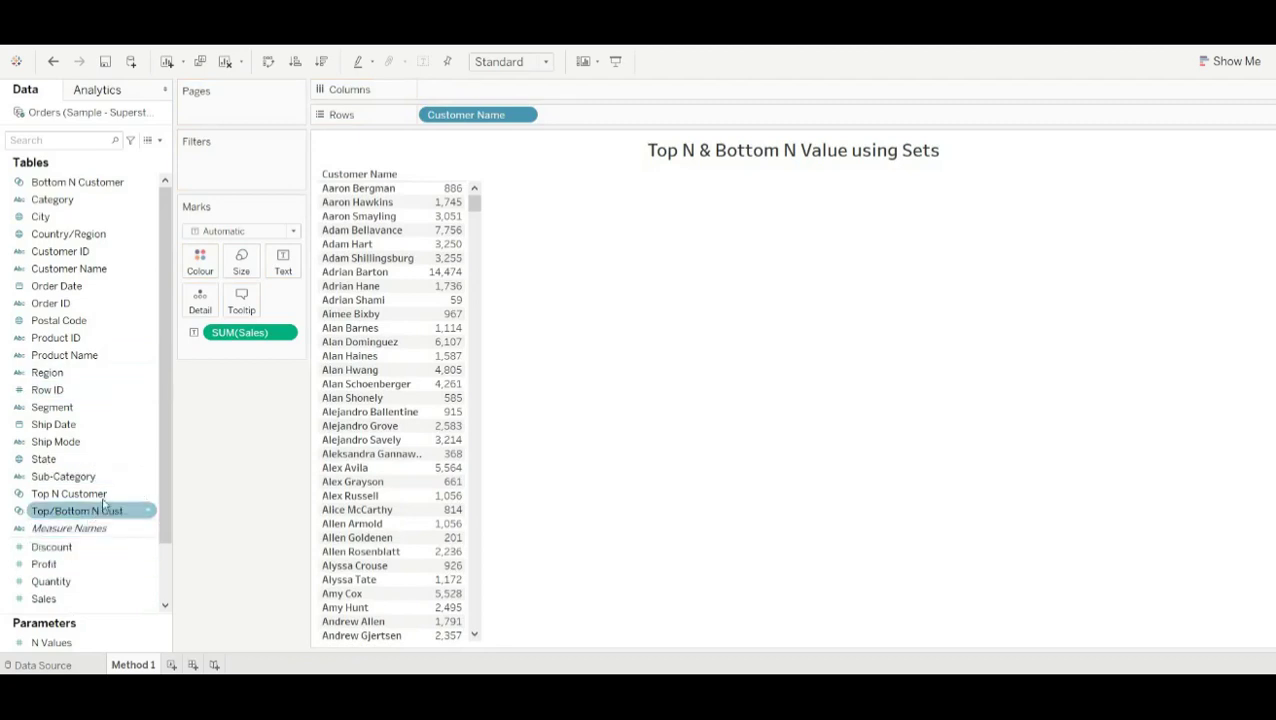
{"action": "left_click_drag", "start_coordinate": [103, 512], "coordinate": [255, 172]}
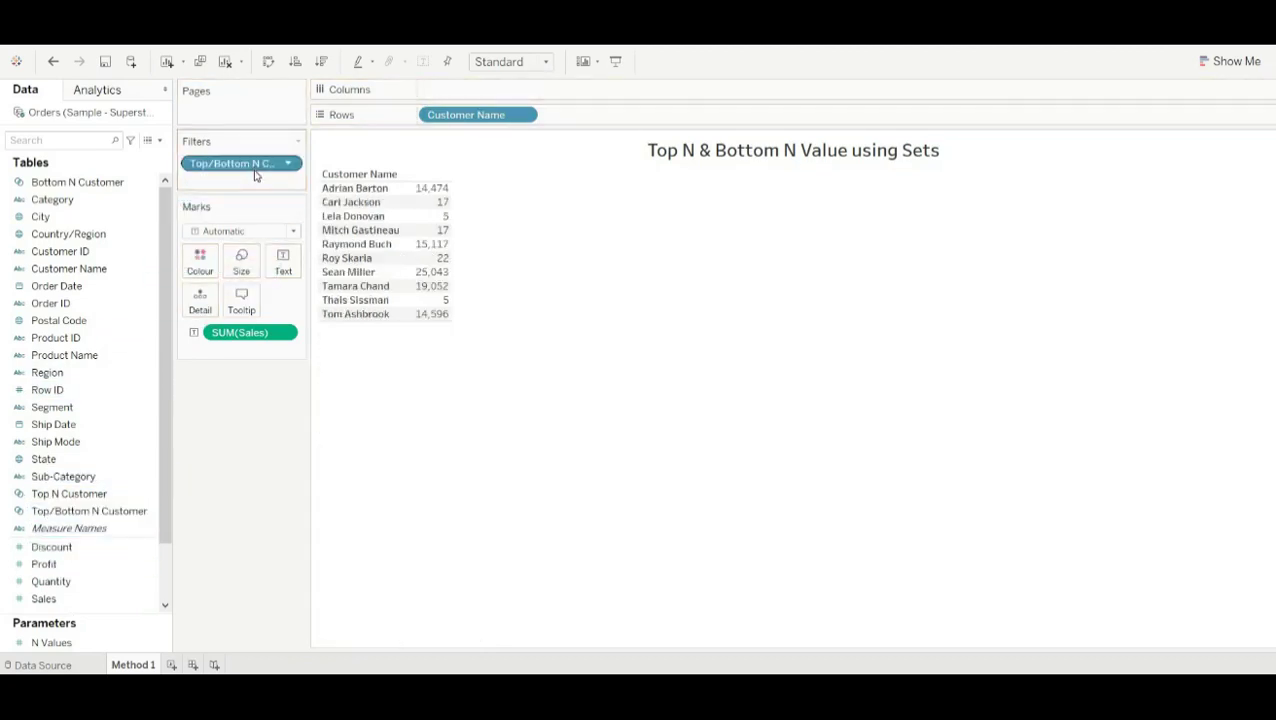
{"action": "right_click", "coordinate": [157, 645]}
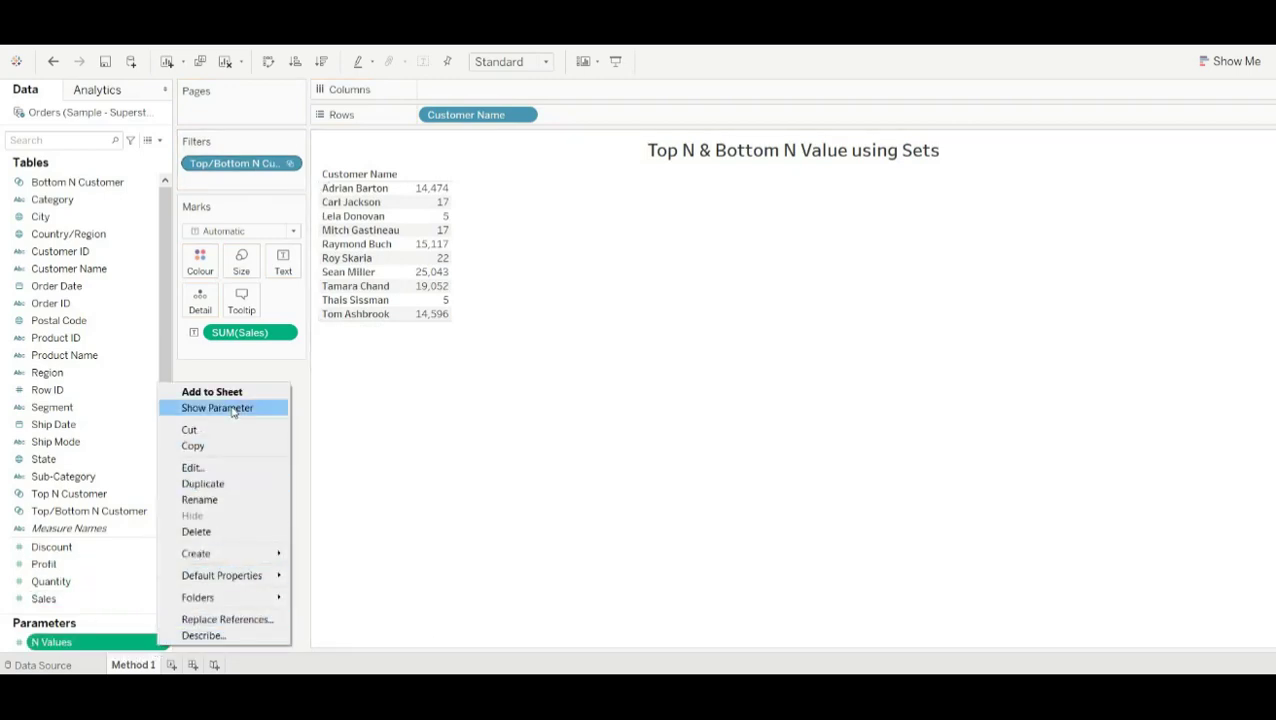
{"action": "left_click", "coordinate": [217, 408]}
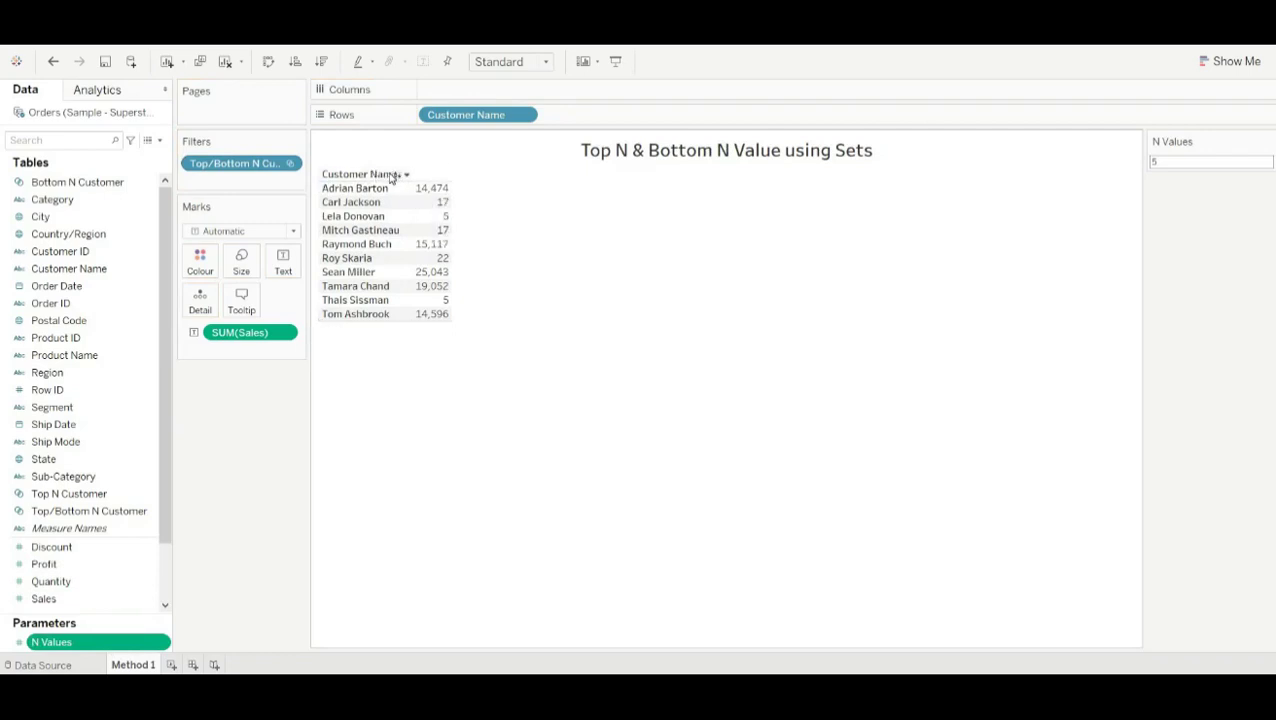
Sort Customer Name in descending order by the Sum of Sales field.
{"action": "left_click", "coordinate": [523, 115]}
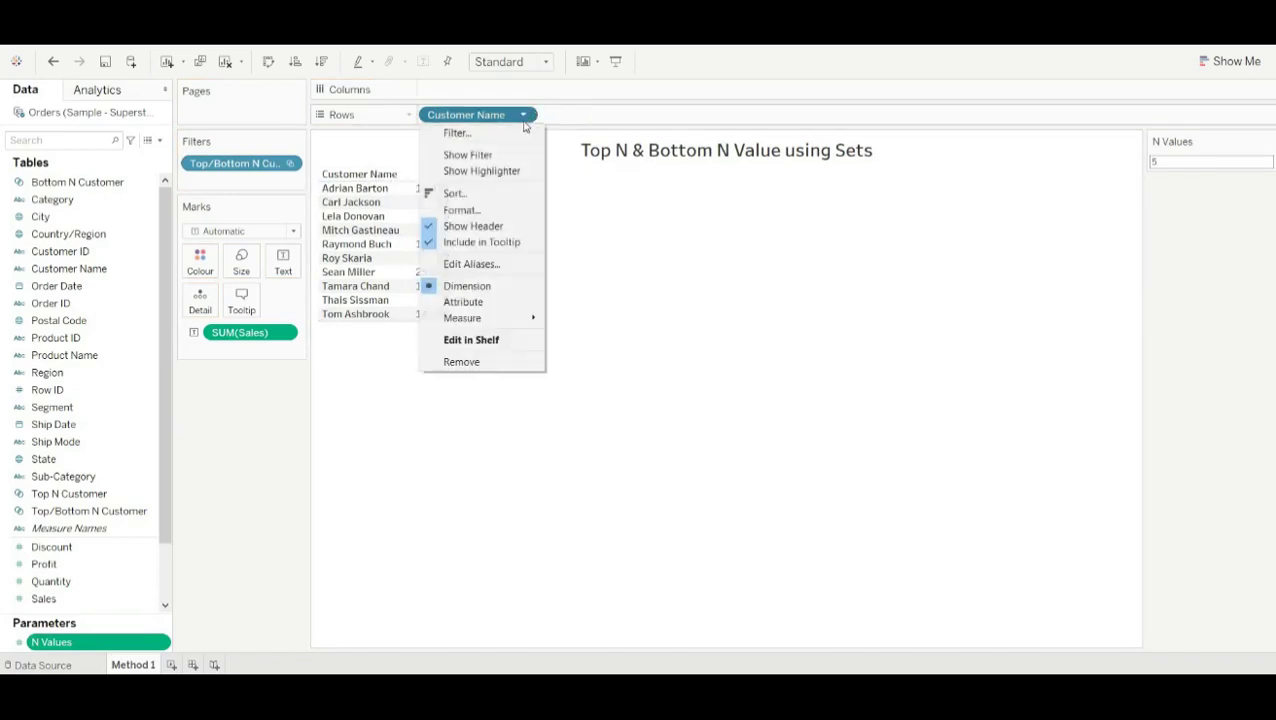
{"action": "left_click", "coordinate": [493, 195]}
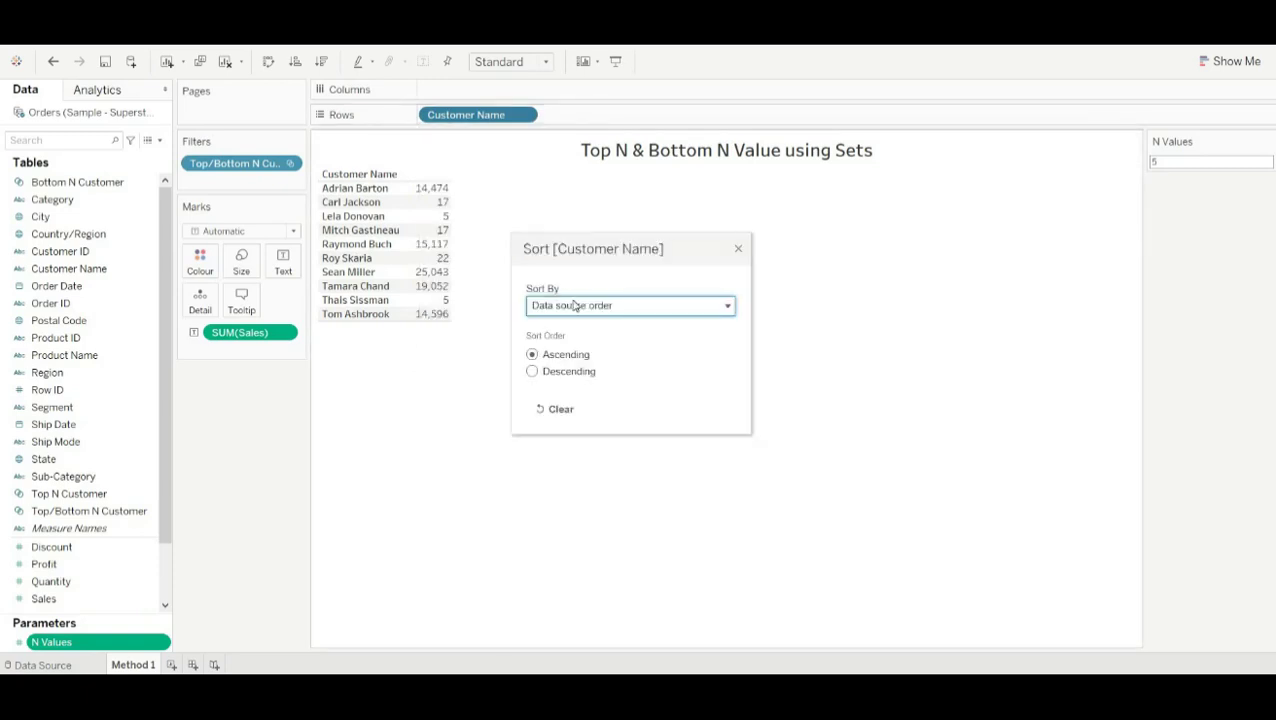
{"action": "left_click", "coordinate": [532, 371]}
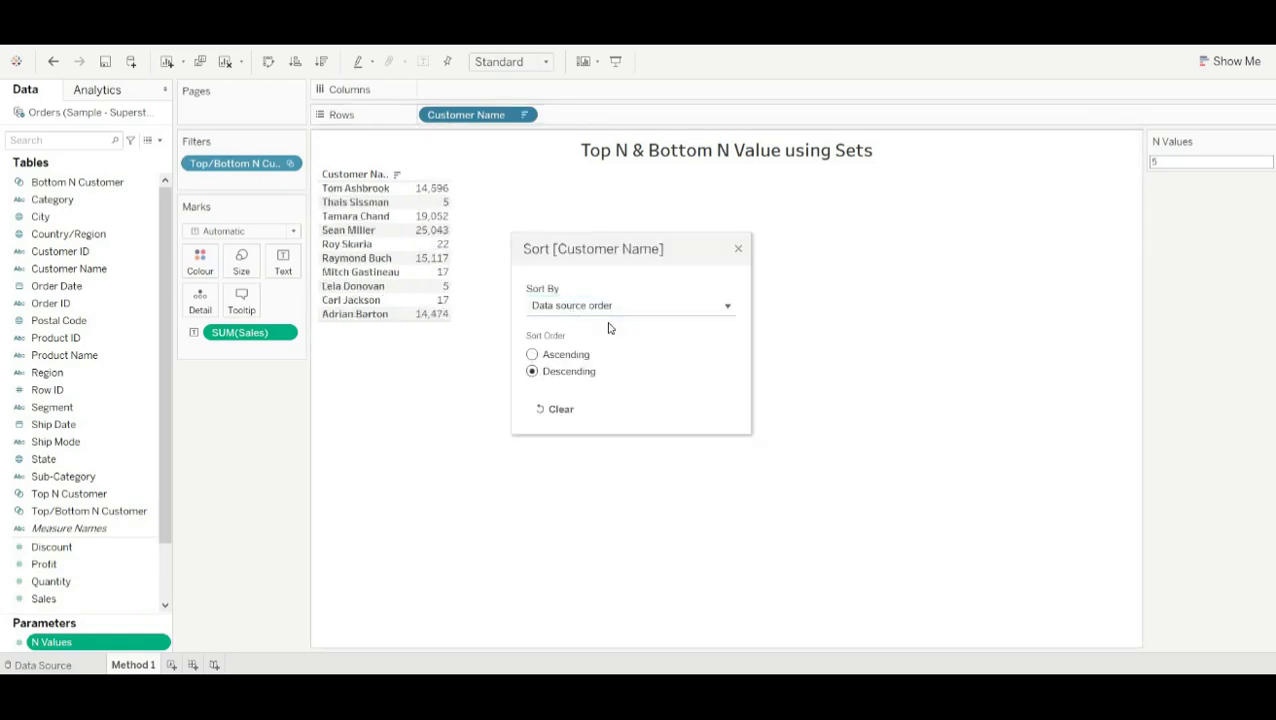
{"action": "left_click", "coordinate": [700, 306]}
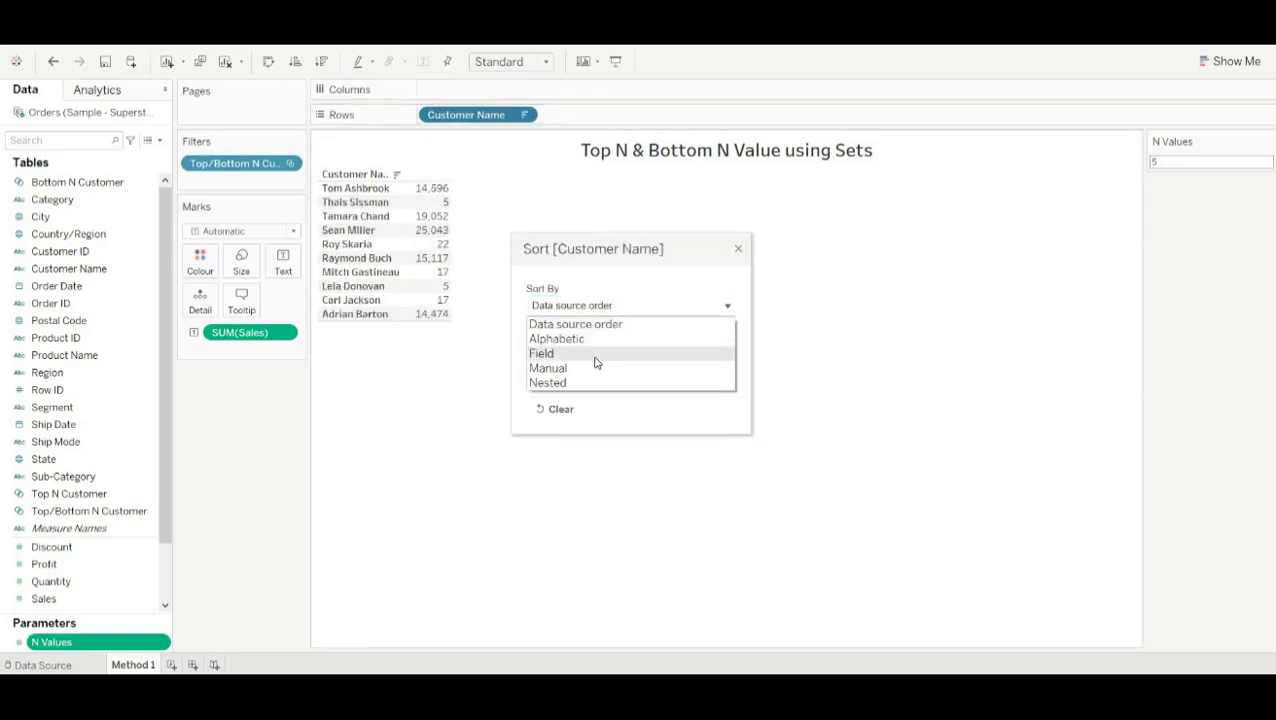
{"action": "left_click", "coordinate": [605, 353]}
{"action": "left_click", "coordinate": [480, 290]}
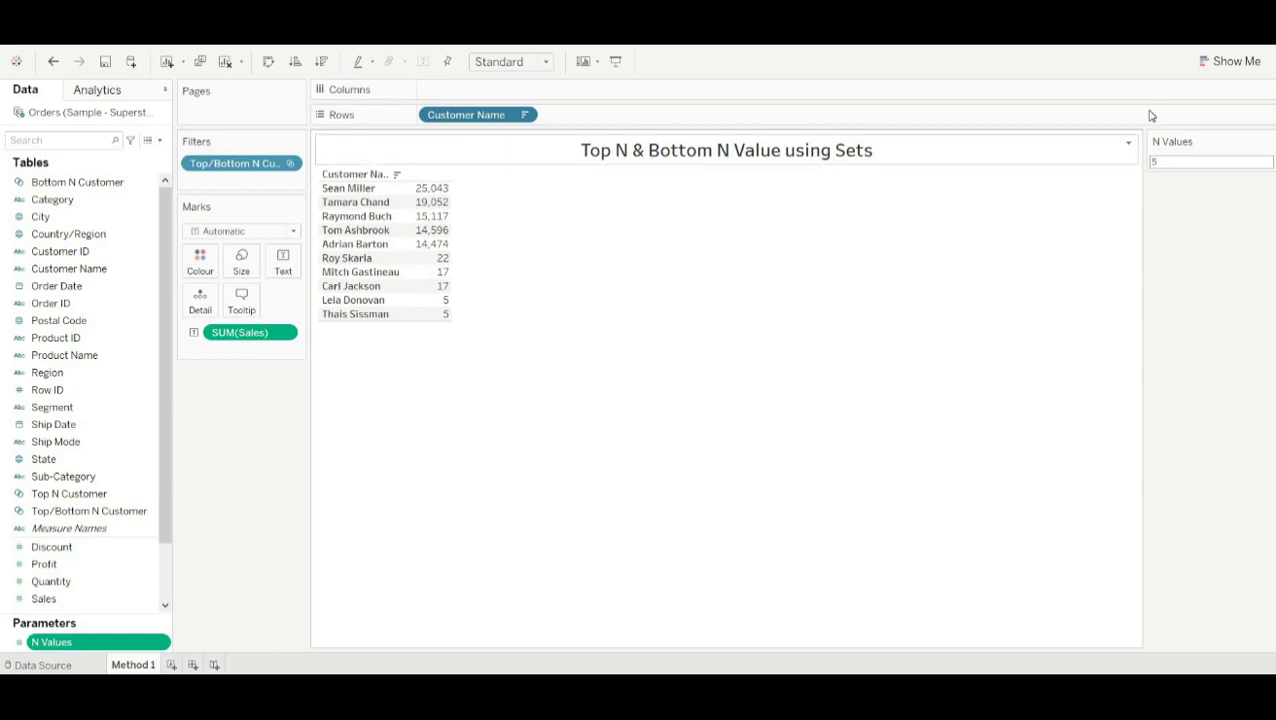
Change N Values to 10 so the table shows 20 customers.
{"action": "key", "text": "BackSpace"}
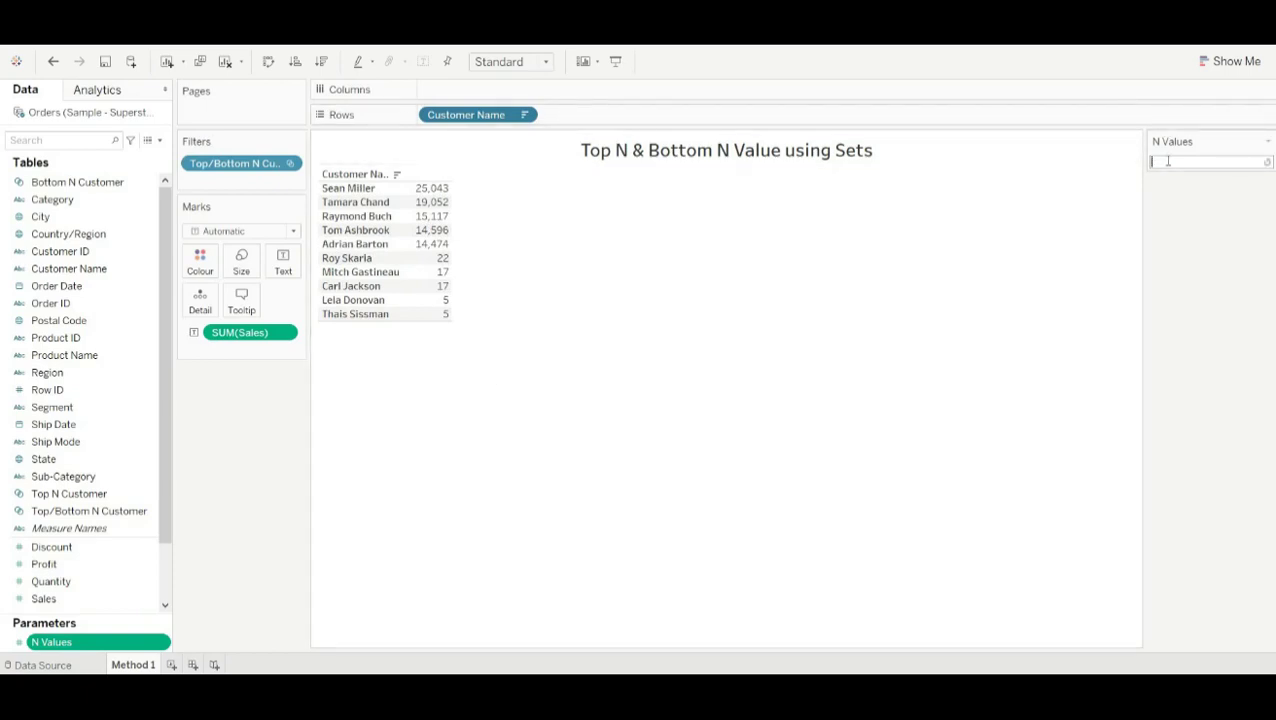
{"action": "type", "text": "10"}
{"action": "key", "text": "Return"}
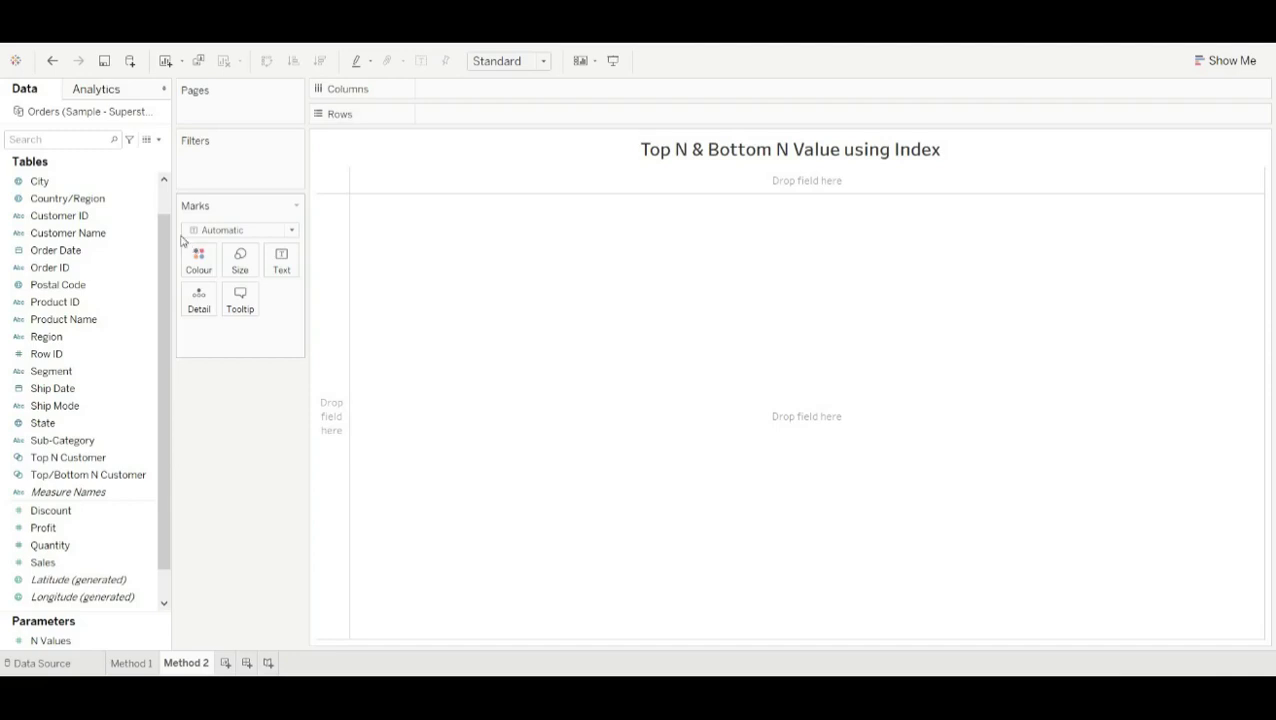
Create a calculated field named 'Index' defined as INDEX().
{"action": "left_click", "coordinate": [157, 140]}
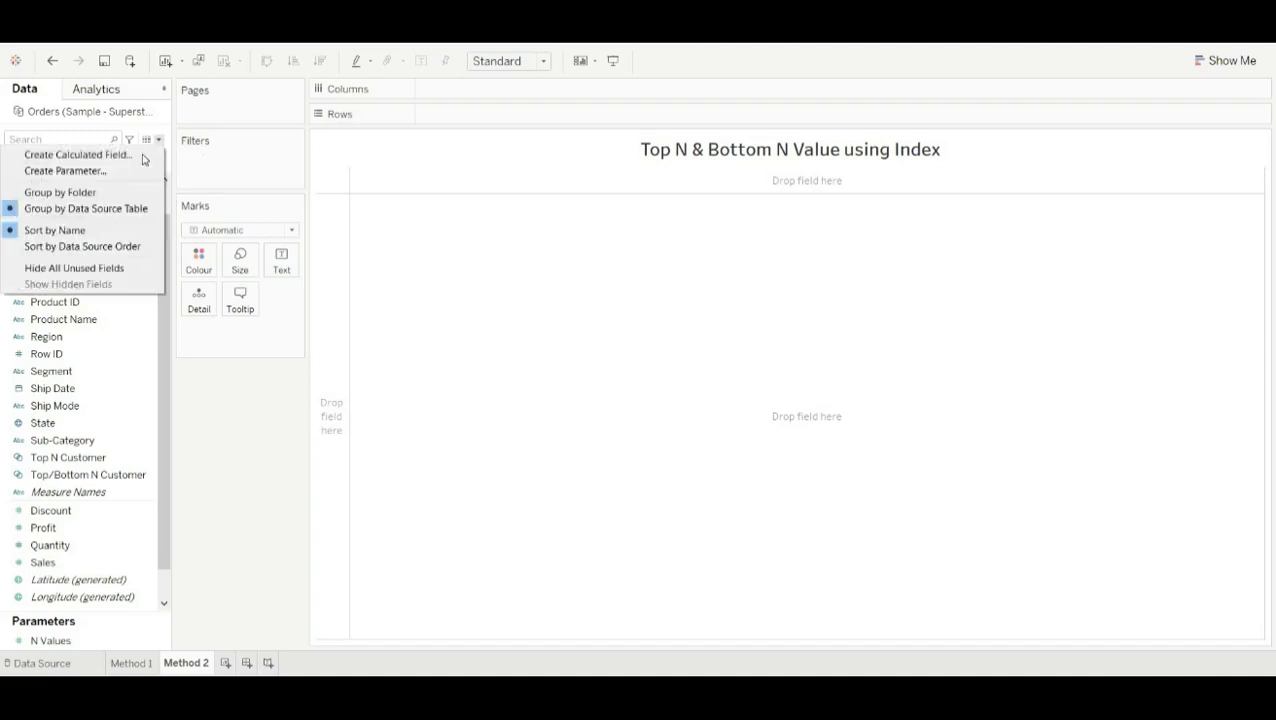
{"action": "left_click", "coordinate": [142, 155]}
{"action": "key", "text": "BackSpace"}
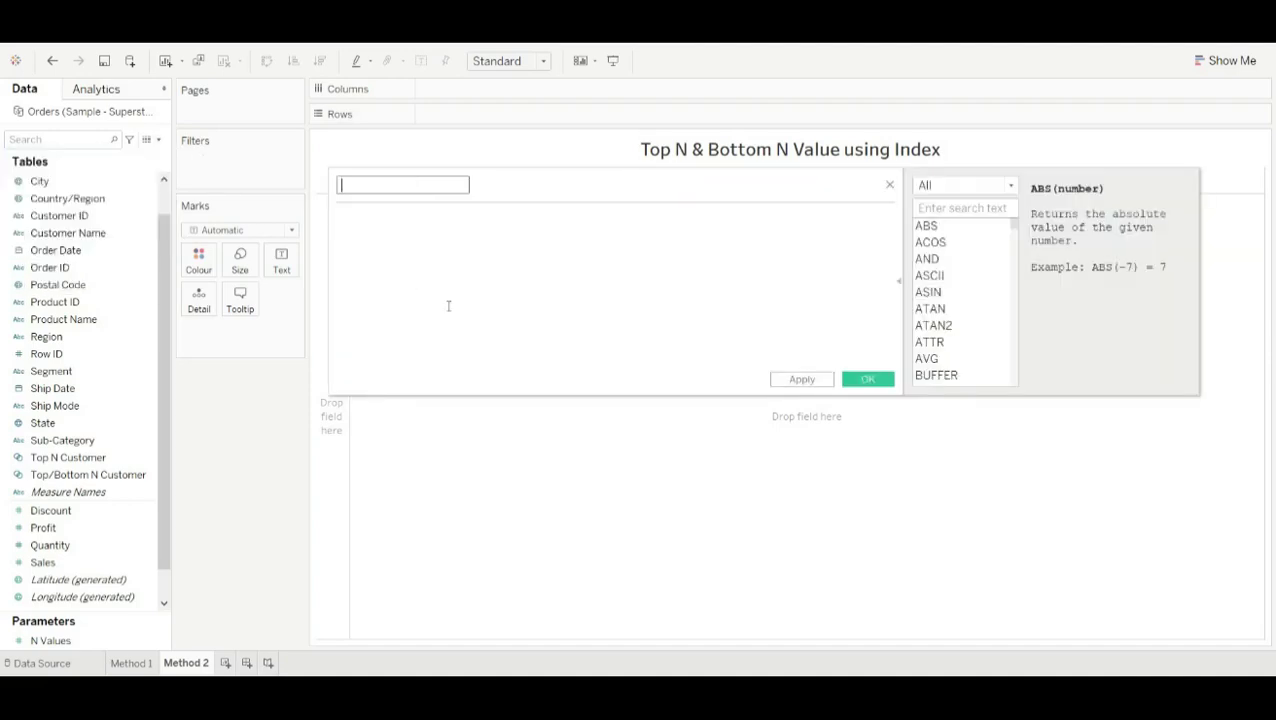
{"action": "type", "text": "Index"}
{"action": "left_click", "coordinate": [413, 255]}
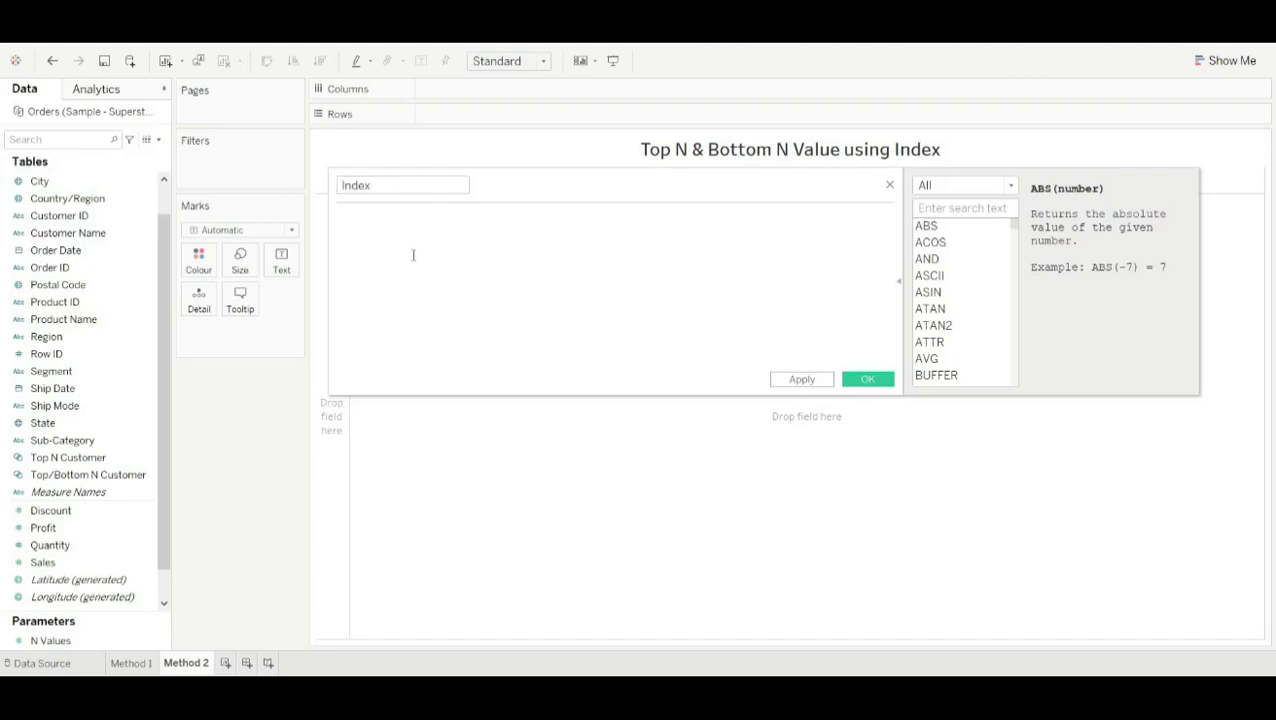
{"action": "type", "text": "inde"}
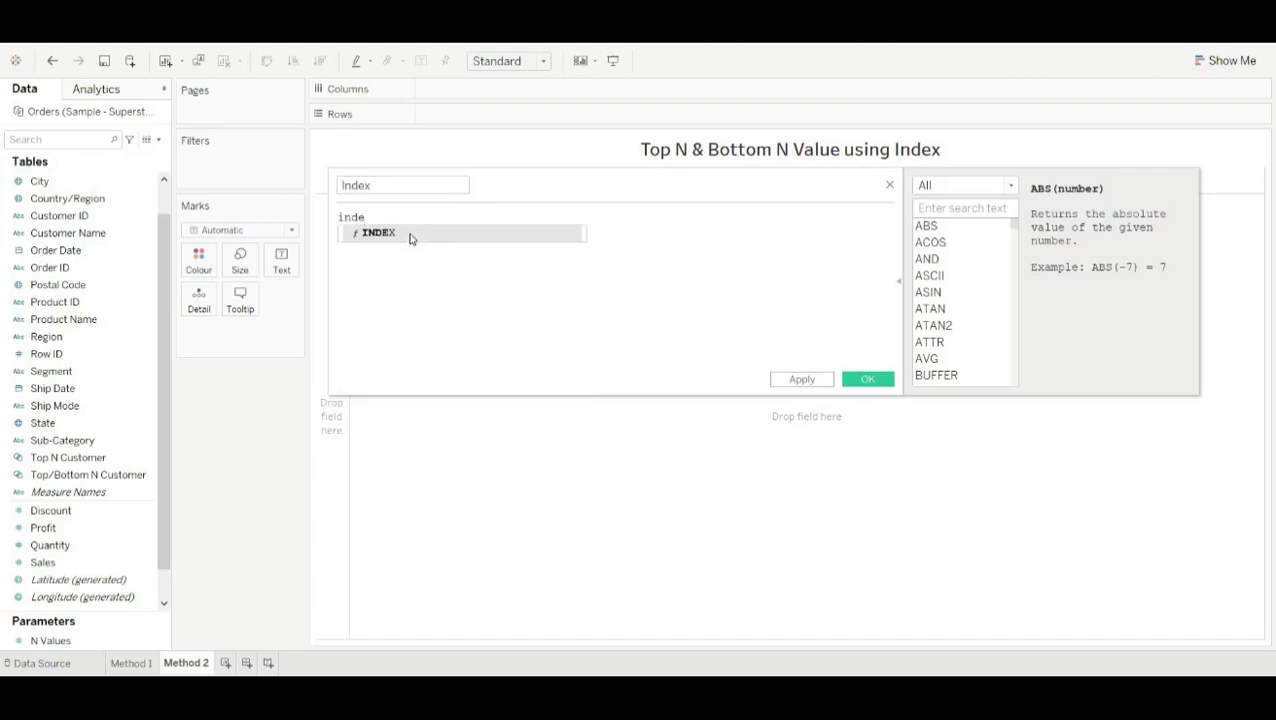
{"action": "left_click", "coordinate": [409, 233]}
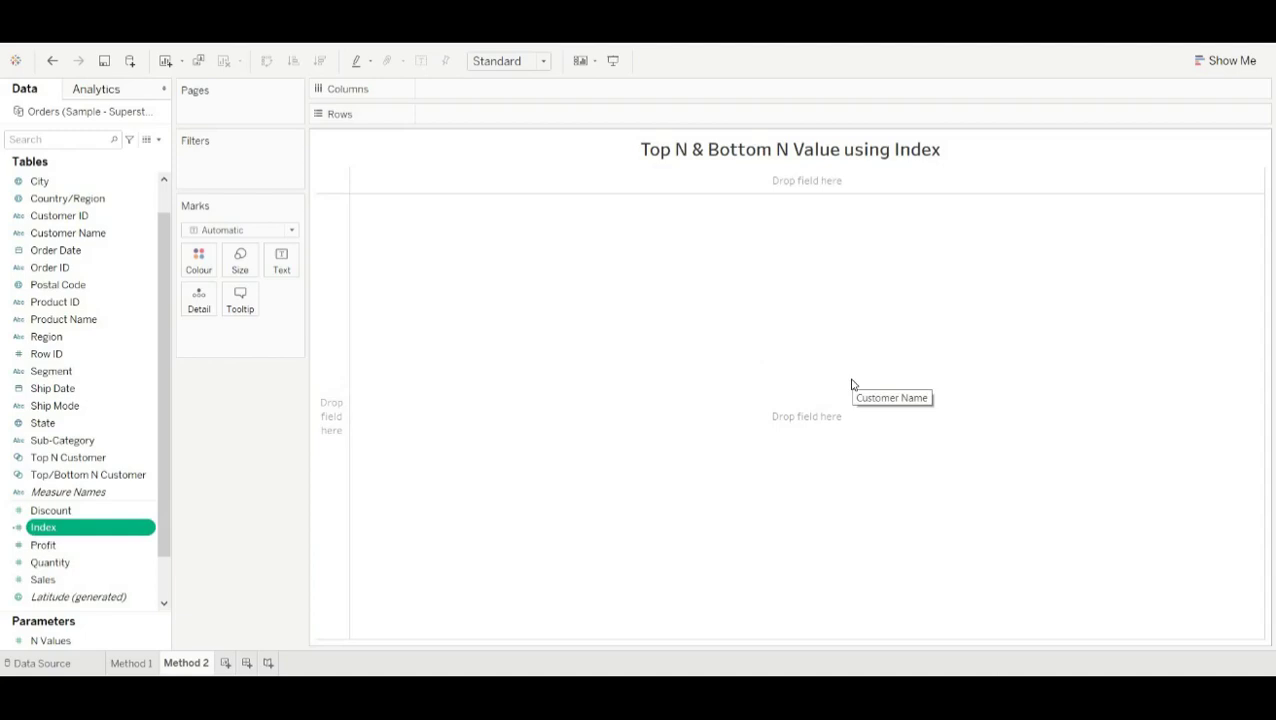
{"action": "left_click", "coordinate": [161, 142]}
Start calculation 'Top/Bottom N Customer by using Index' with IF [Index] <= [N Values] THEN "Top N Customers".
{"action": "left_click", "coordinate": [133, 153]}
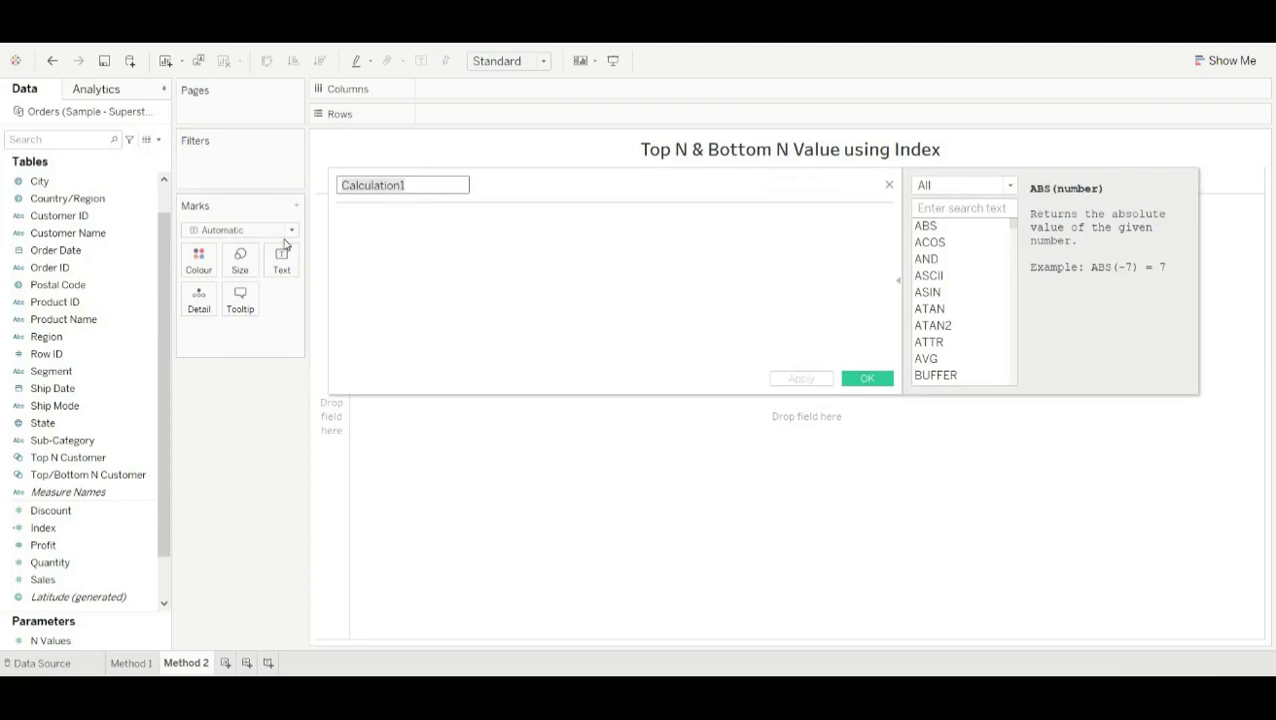
{"action": "key", "text": "BackSpace"}
{"action": "type", "text": "T"}
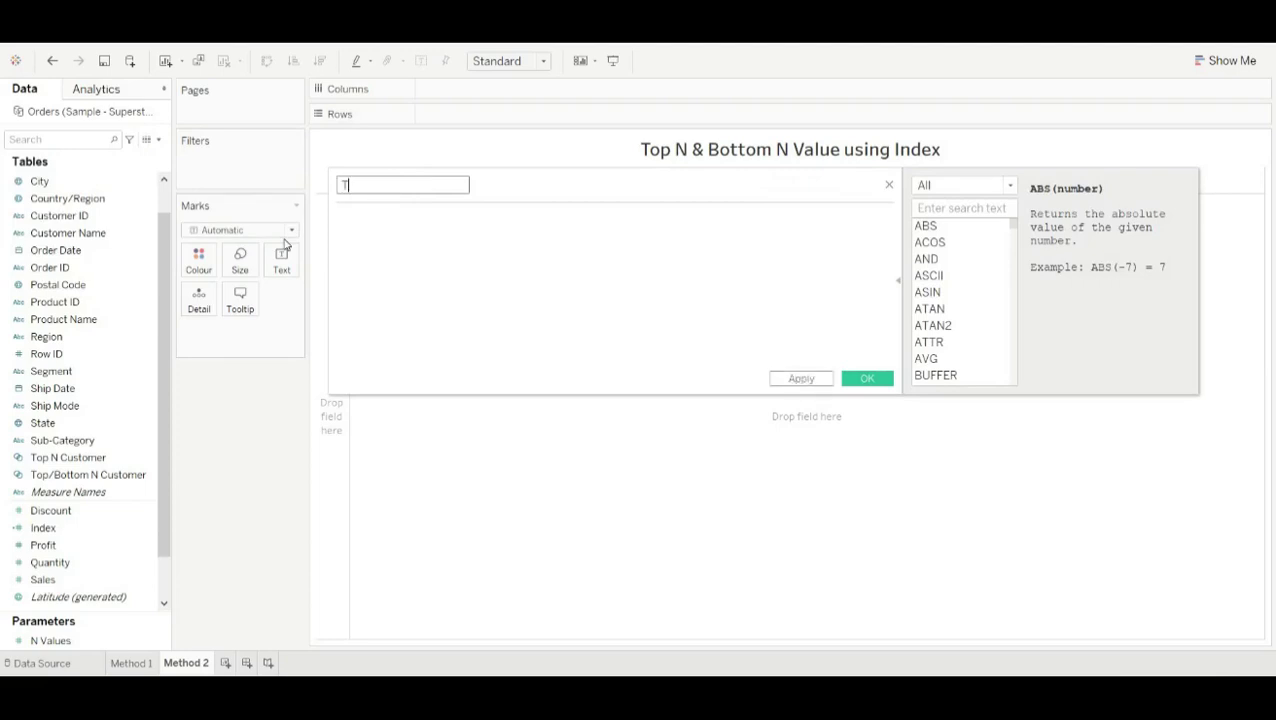
{"action": "type", "text": "op/Bottom N Custom"}
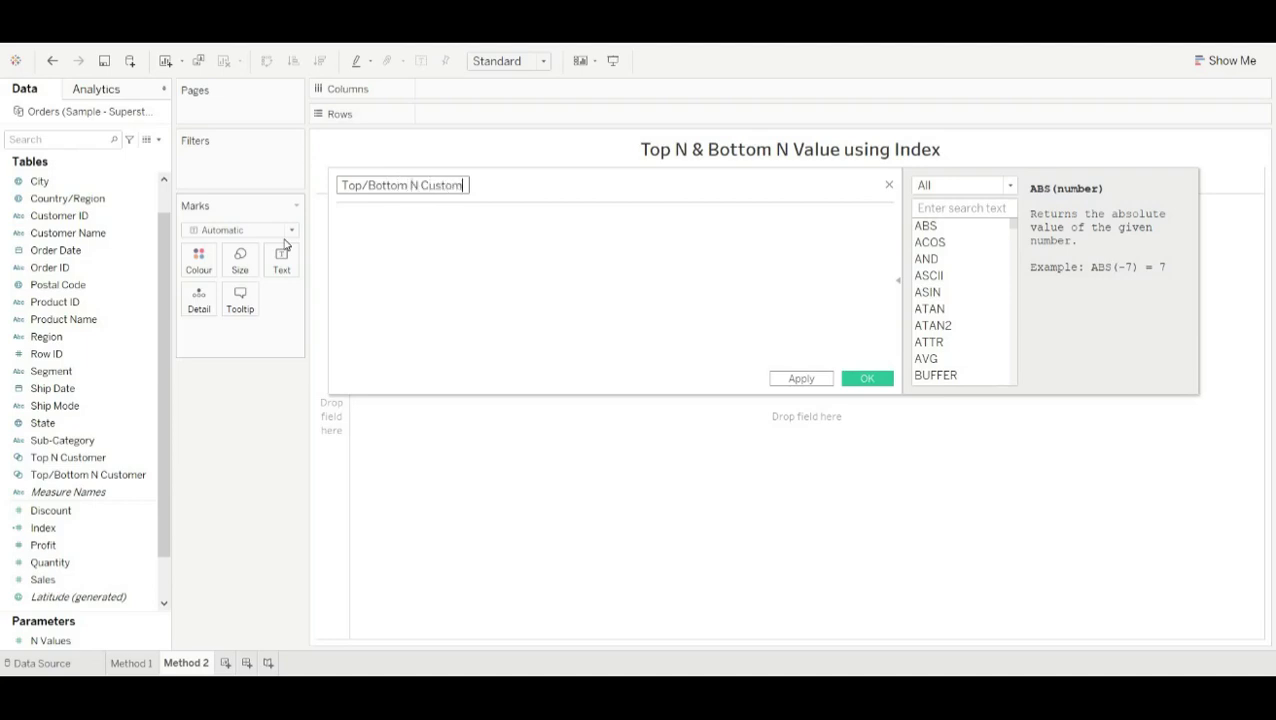
{"action": "type", "text": "er by usin"}
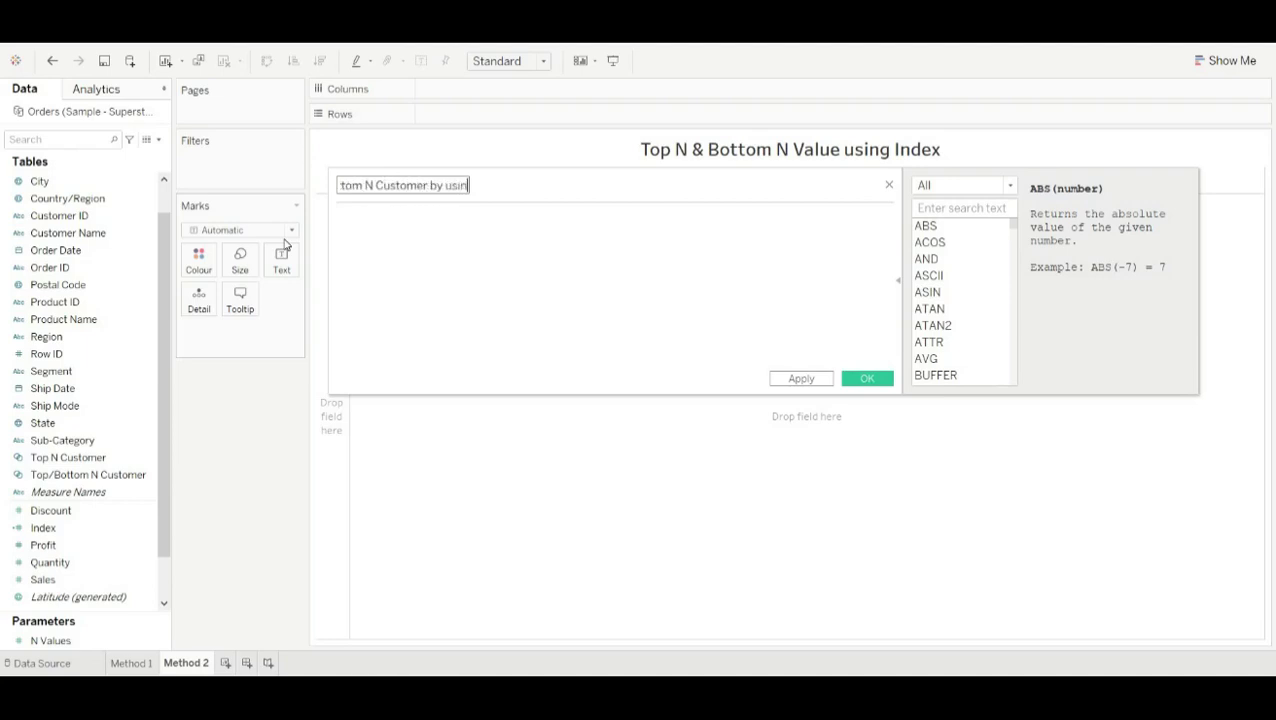
{"action": "type", "text": "g Ind"}
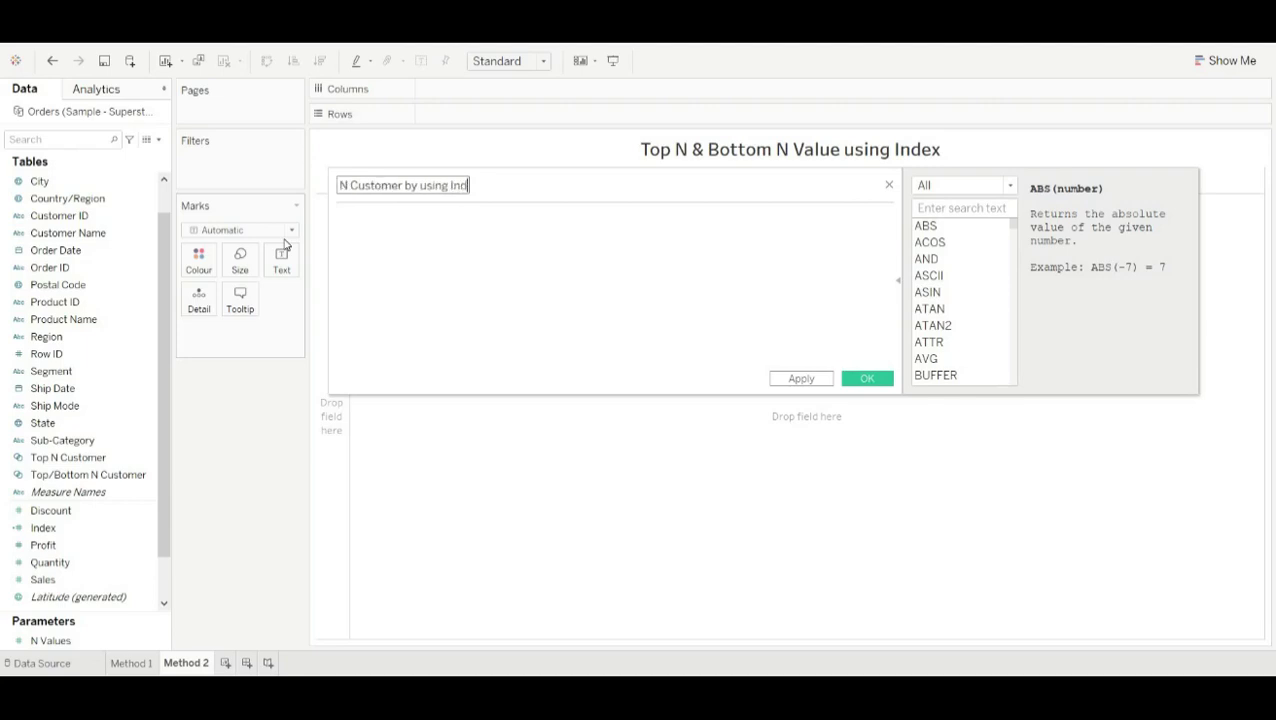
{"action": "type", "text": "ex"}
{"action": "left_click", "coordinate": [370, 230]}
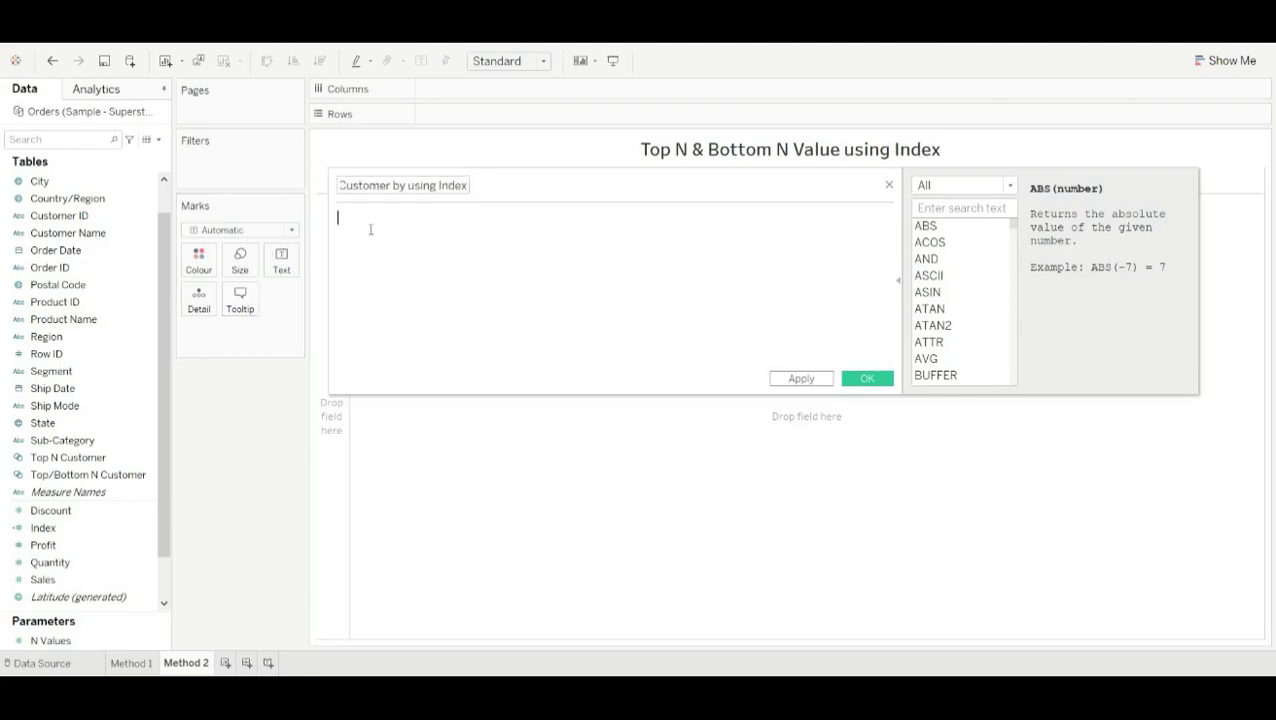
{"action": "type", "text": "IF"}
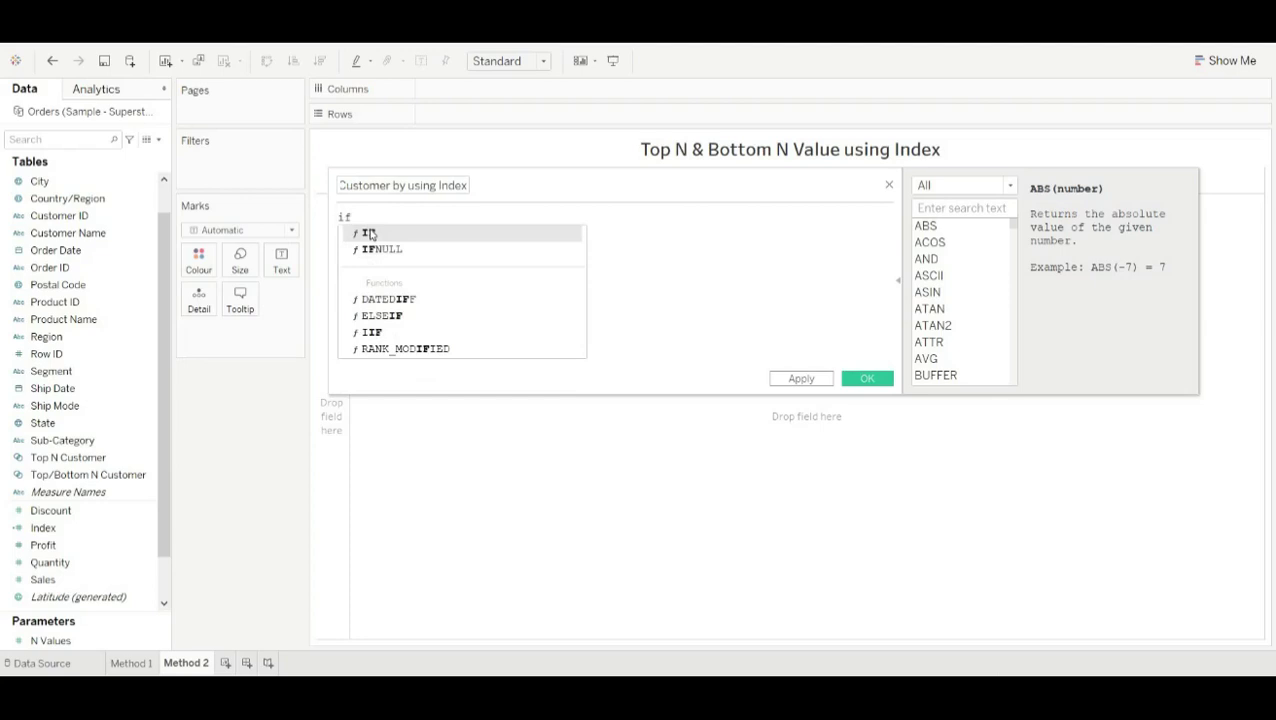
{"action": "type", "text": " [Index"}
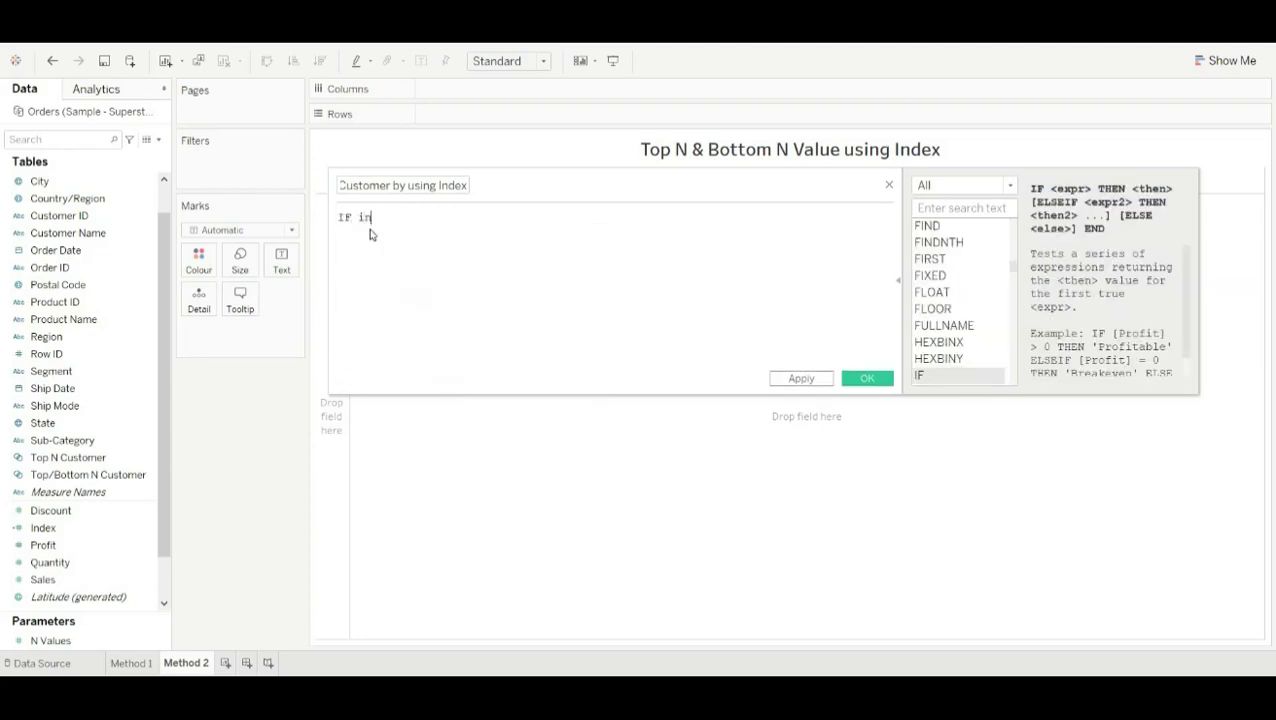
{"action": "type", "text": "] <= n"}
{"action": "left_click", "coordinate": [477, 232]}
{"action": "type", "text": "thr"}
{"action": "key", "text": "BackSpace"}
{"action": "type", "text": "en"}
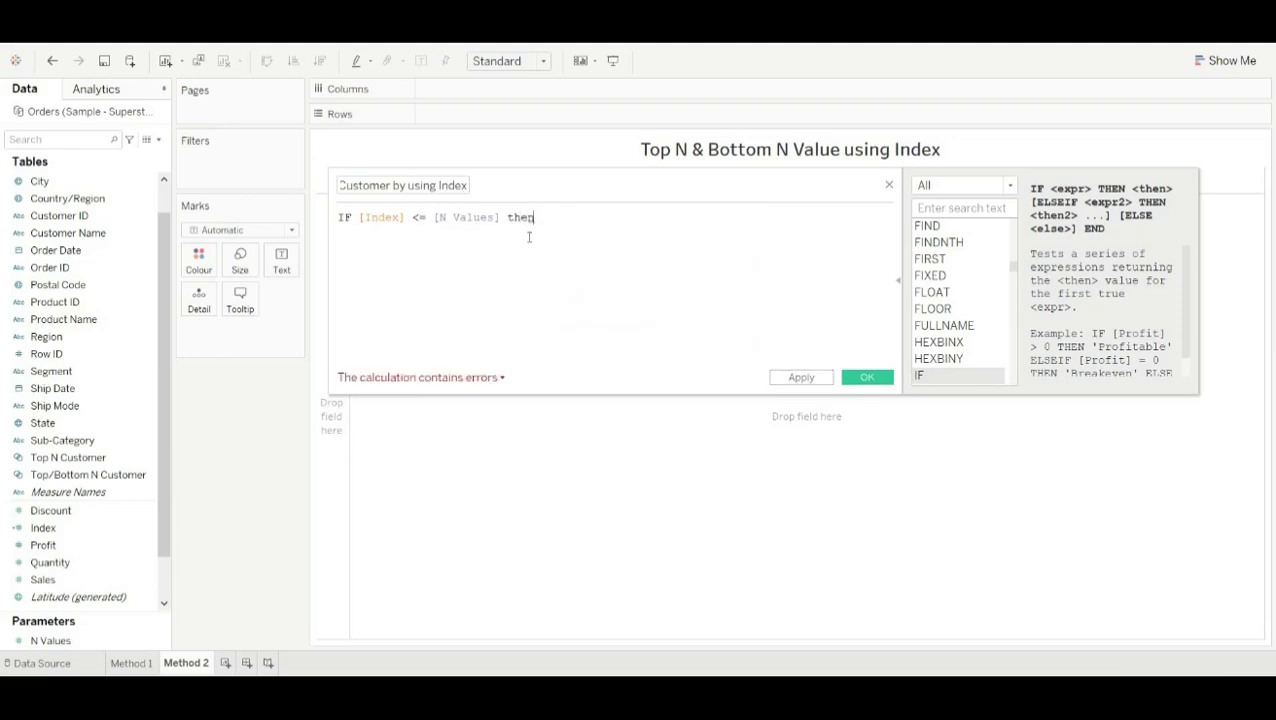
{"action": "type", "text": " \""}
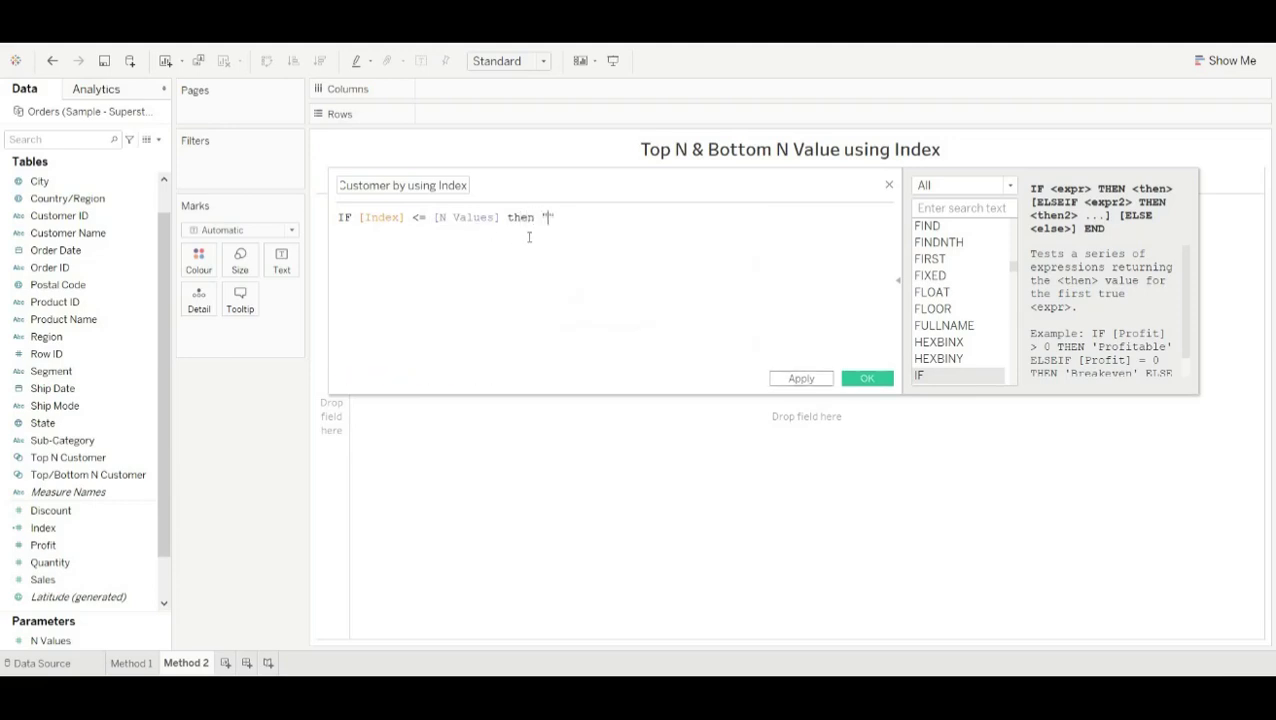
{"action": "type", "text": "Top N Customer"}
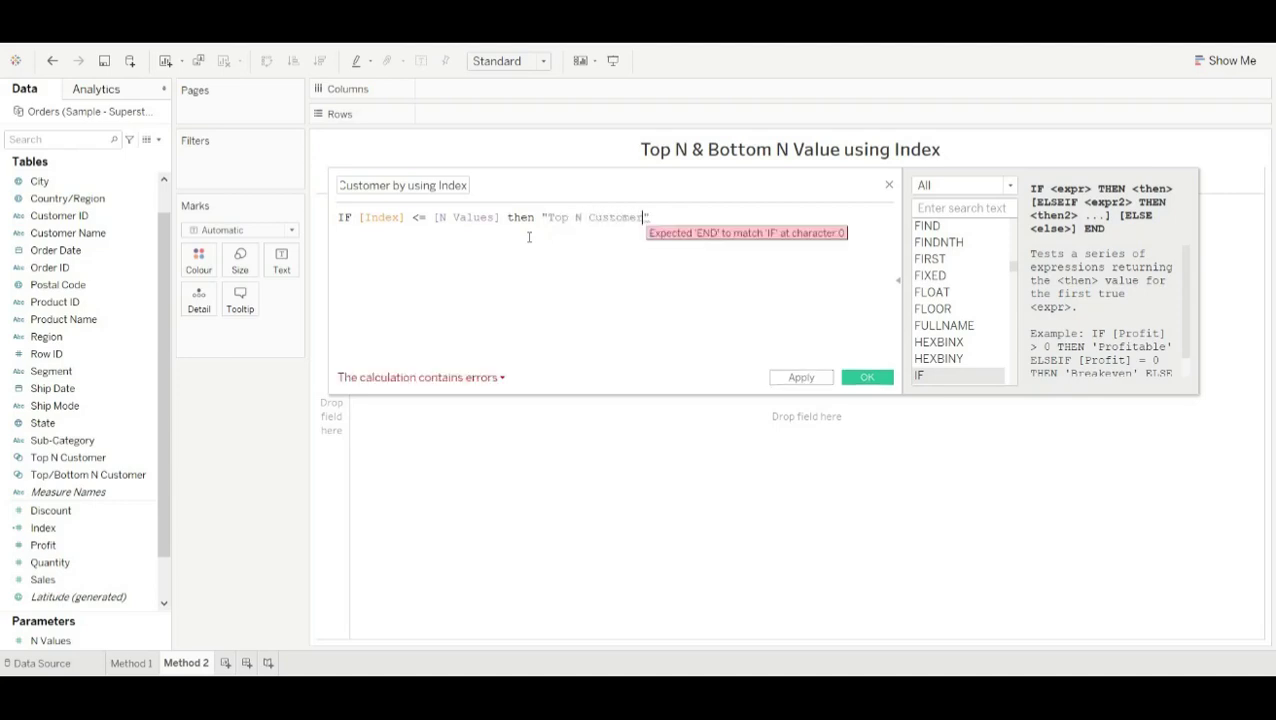
{"action": "type", "text": "s"}
Add the branch ELSEIF [Index] > SIZE()-[N Values] THEN "Bottom N Customers".
{"action": "key", "text": "Return"}
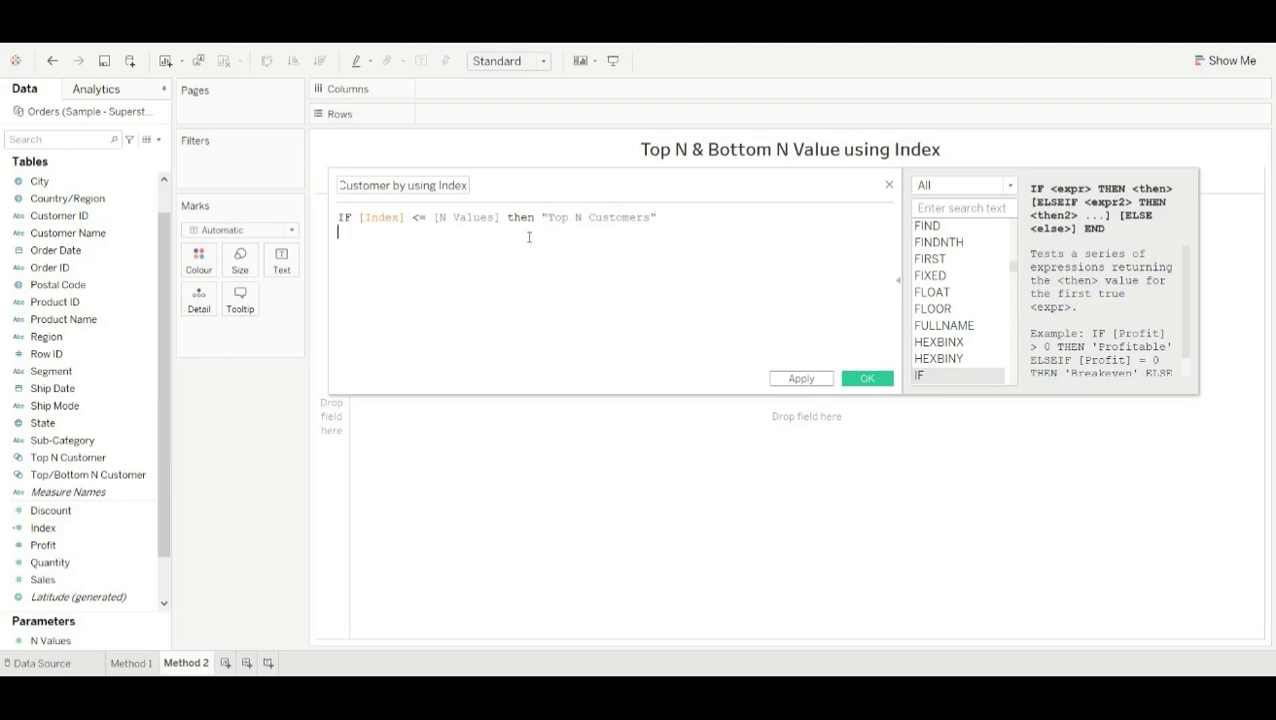
{"action": "type", "text": "else"}
{"action": "left_click", "coordinate": [510, 265]}
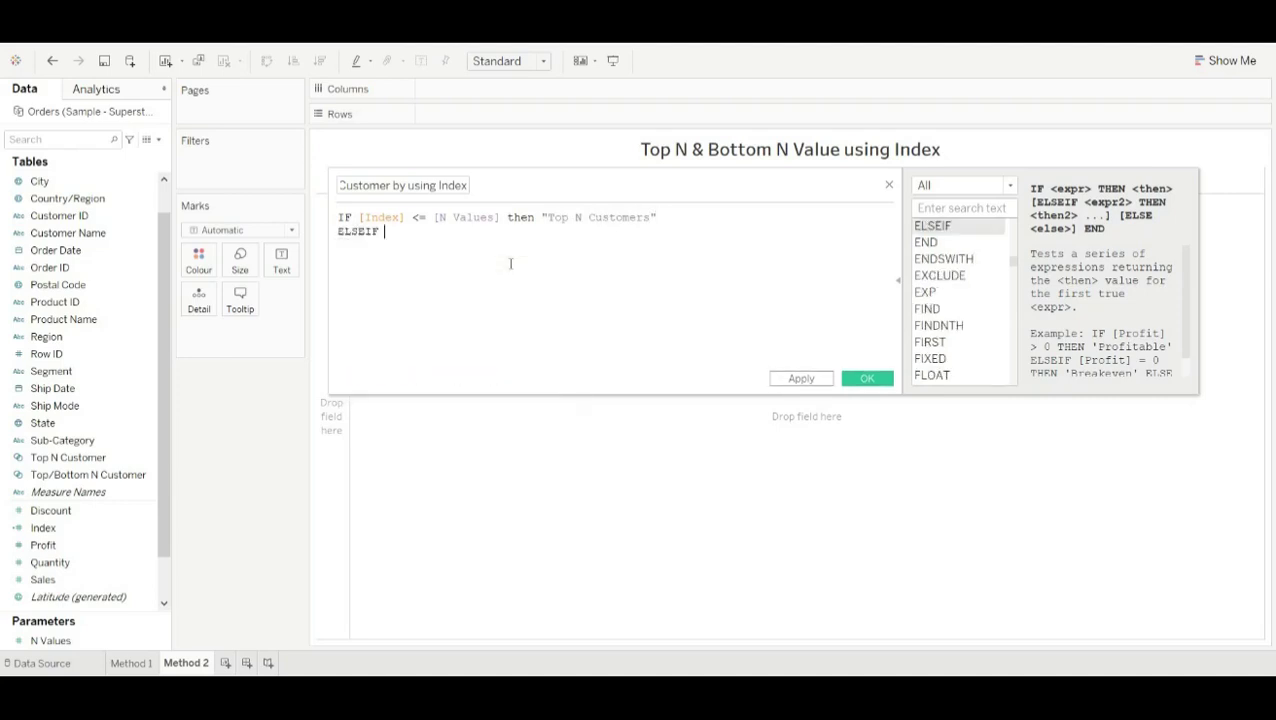
{"action": "type", "text": "inde"}
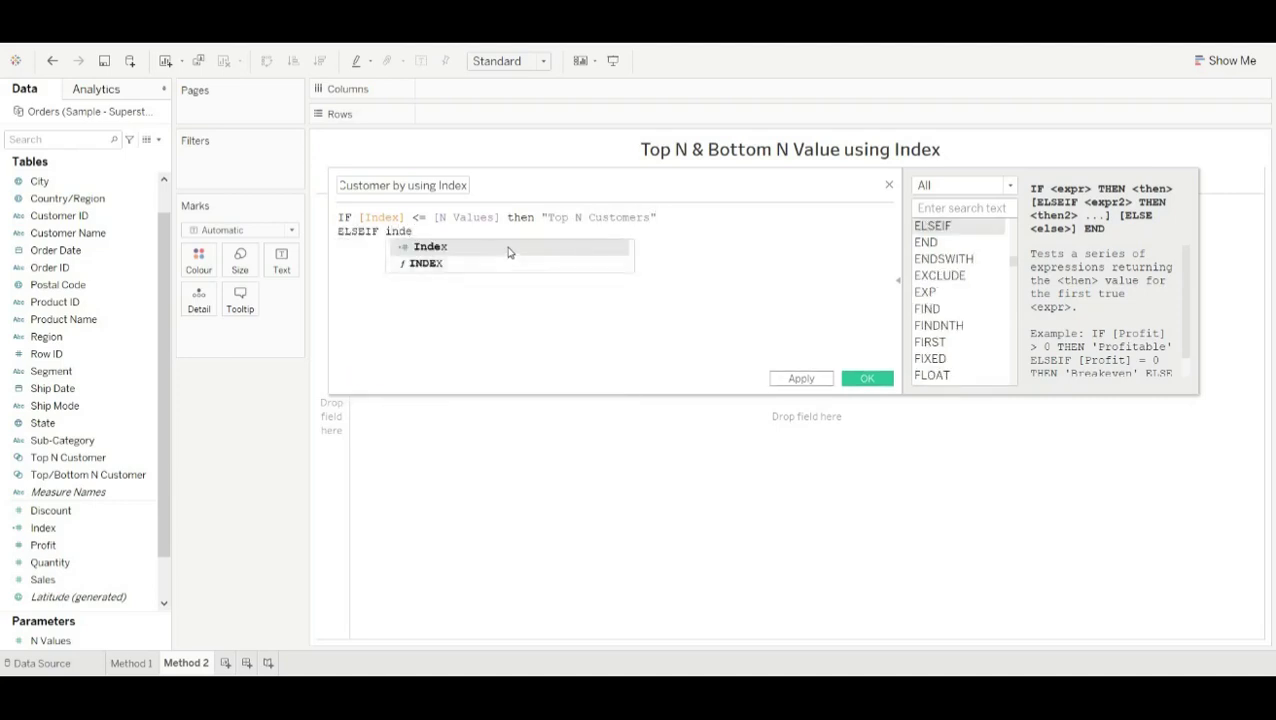
{"action": "left_click", "coordinate": [508, 250]}
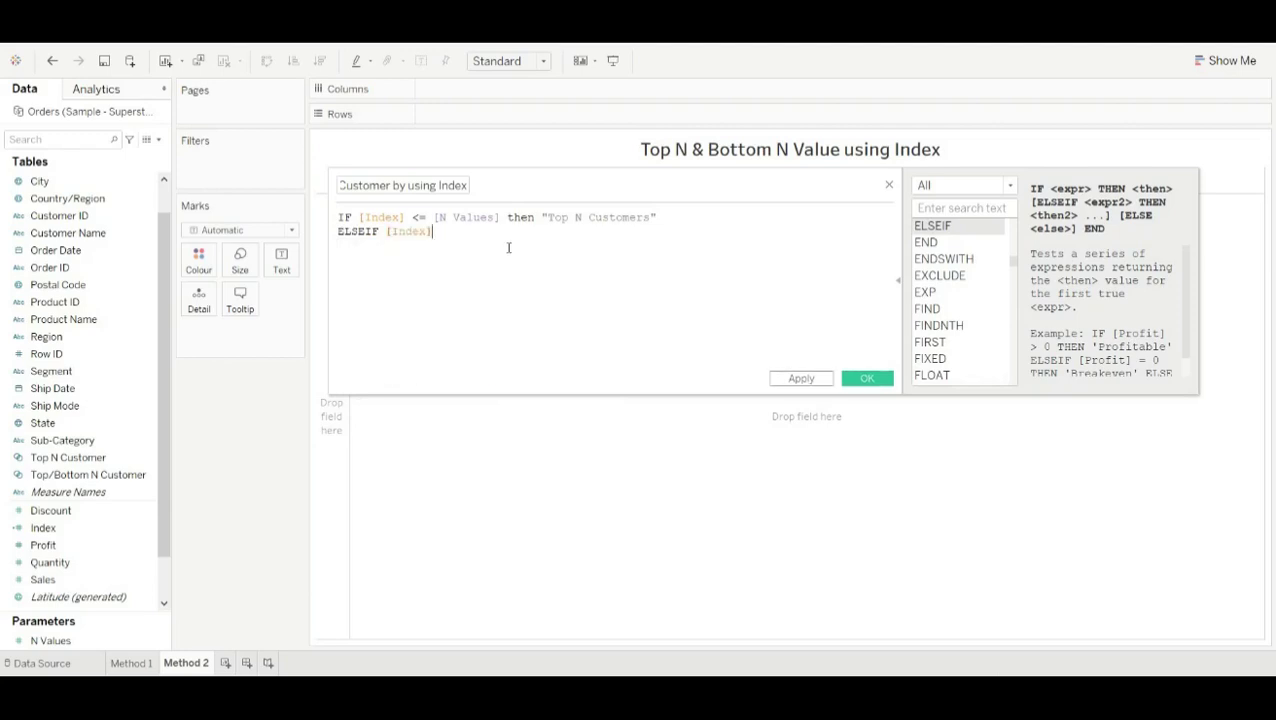
{"action": "type", "text": "> size"}
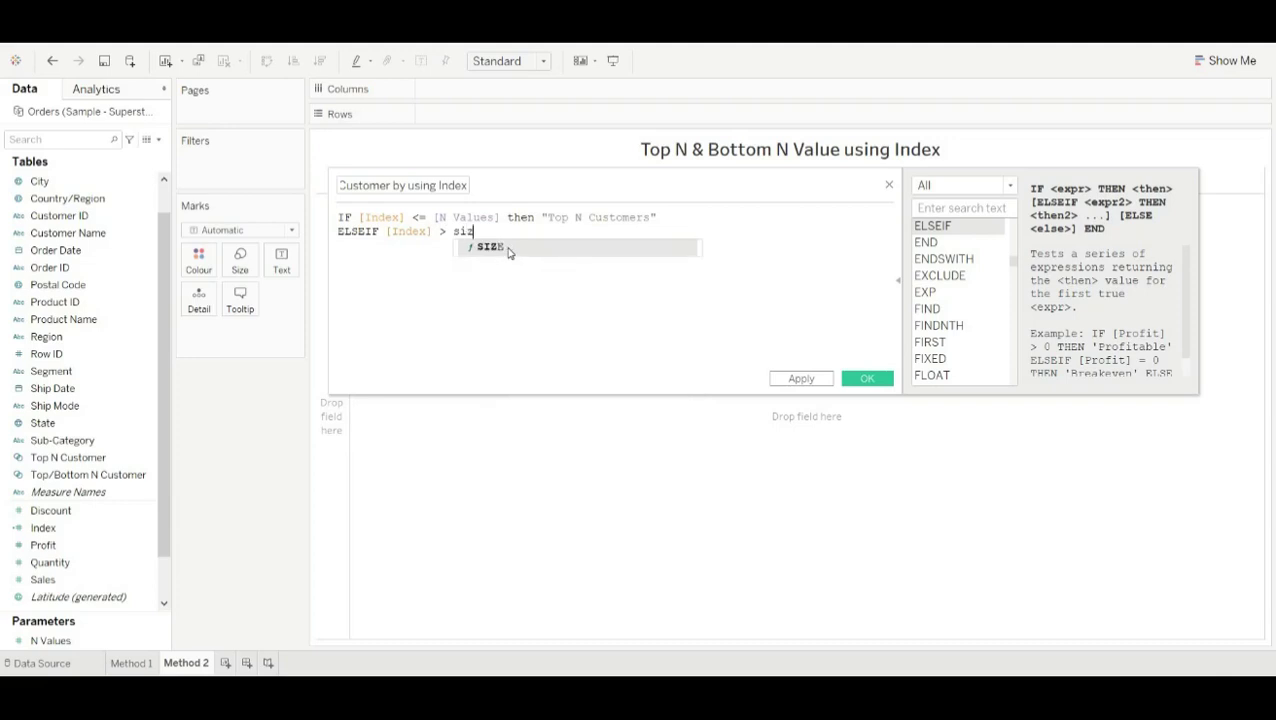
{"action": "left_click", "coordinate": [508, 247]}
{"action": "type", "text": "-"}
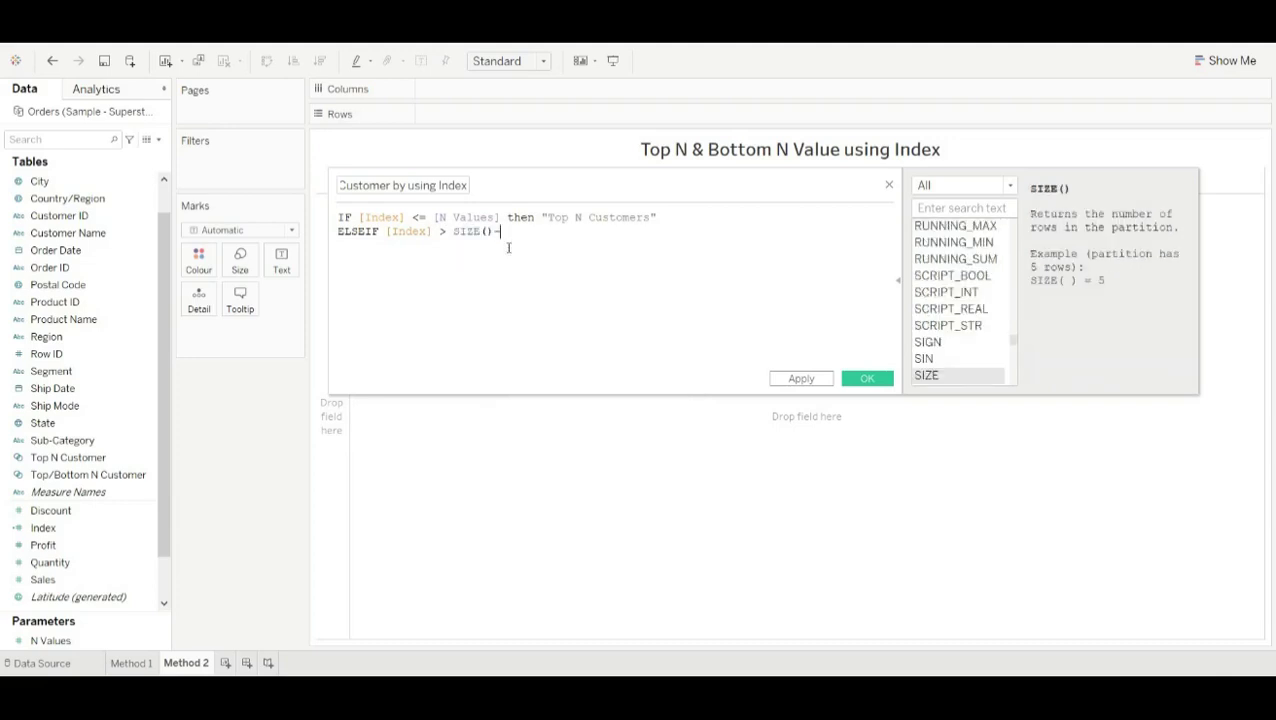
{"action": "type", "text": " n"}
{"action": "left_click", "coordinate": [526, 247]}
{"action": "type", "text": "the"}
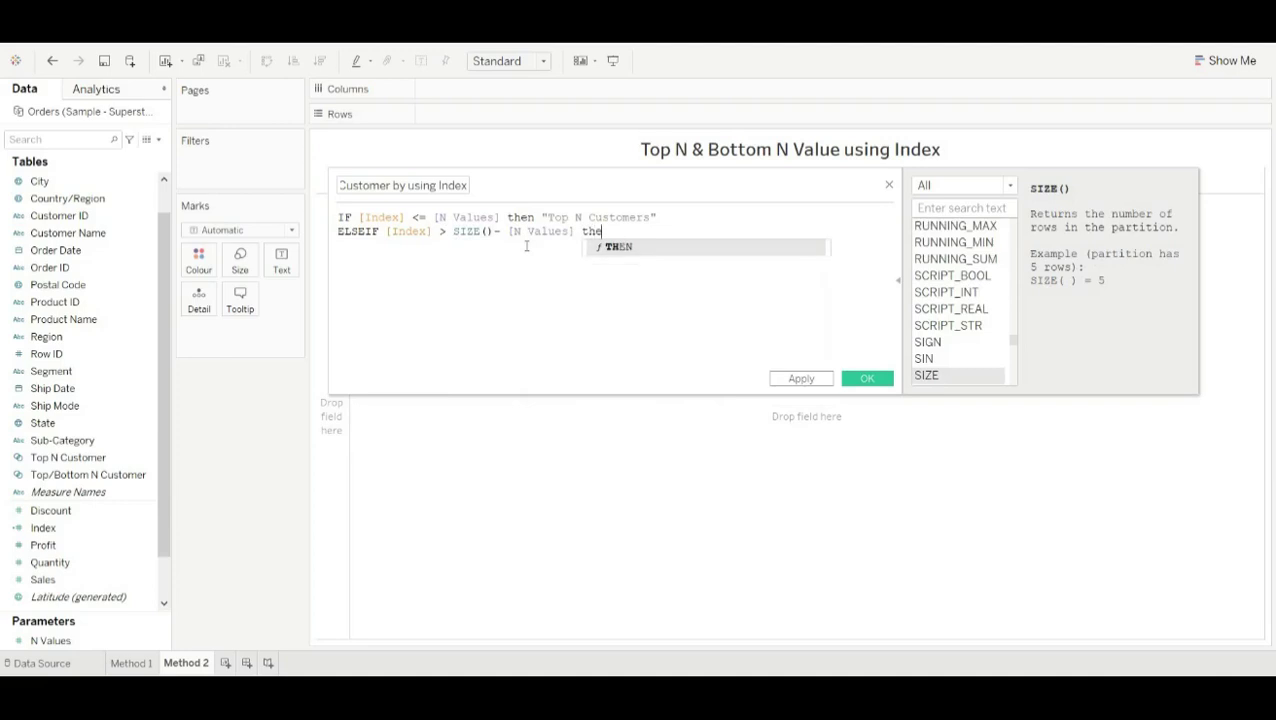
{"action": "left_click", "coordinate": [620, 246]}
{"action": "type", "text": "\""}
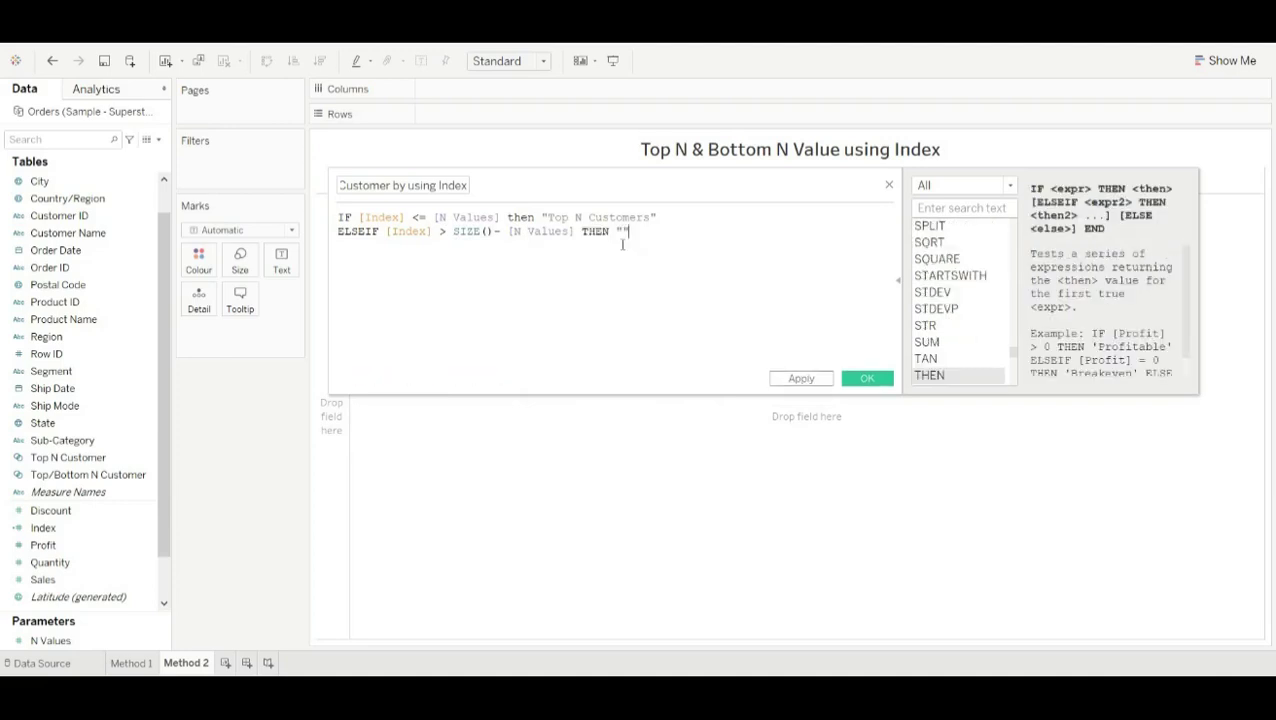
{"action": "type", "text": "Bottom N Customers"}
{"action": "key", "text": "Right"}
Finish the formula with ELSE "Others" and END.
{"action": "key", "text": "Return"}
{"action": "type", "text": "els"}
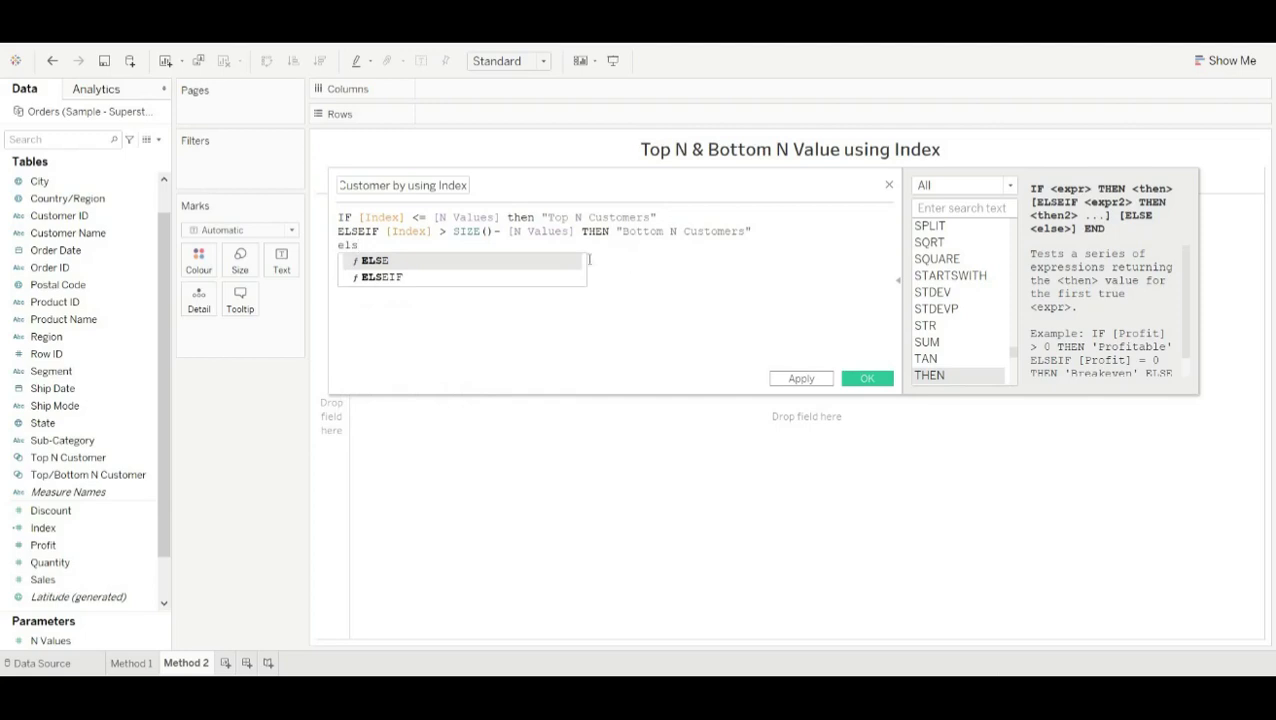
{"action": "key", "text": "Return"}
{"action": "type", "text": "\""}
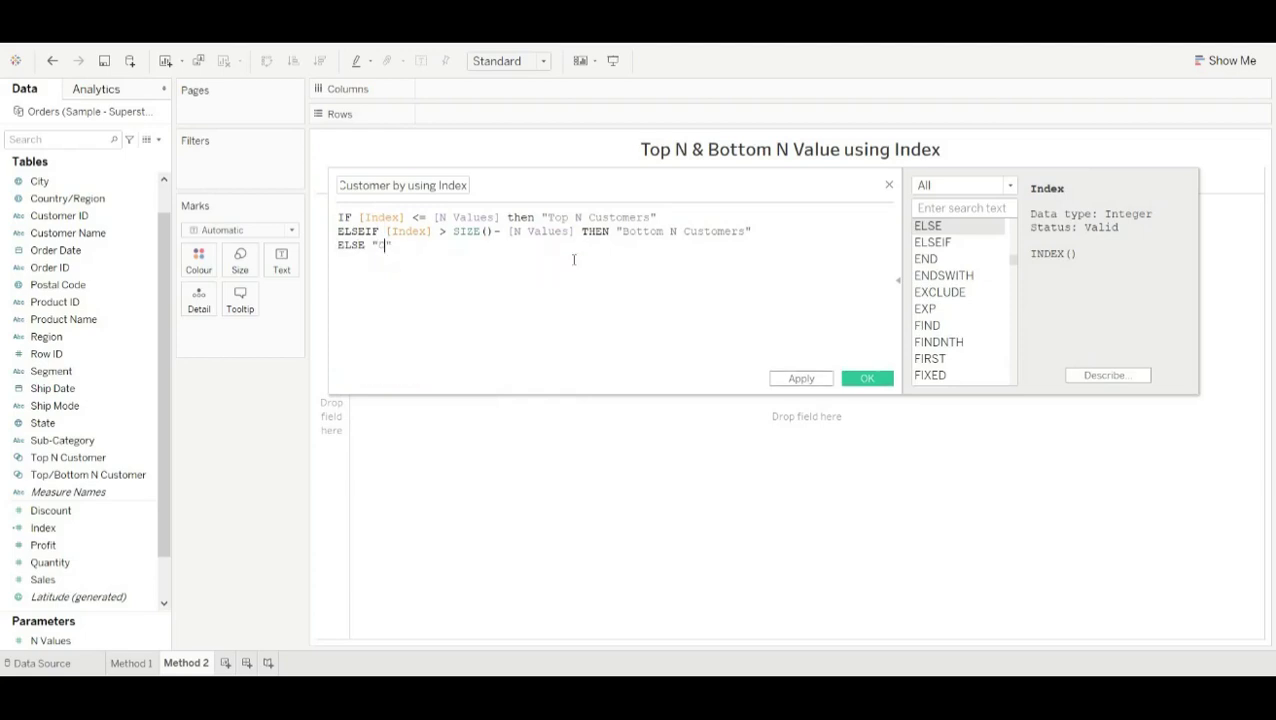
{"action": "type", "text": "\"Others"}
{"action": "key", "text": "Return"}
{"action": "type", "text": "e"}
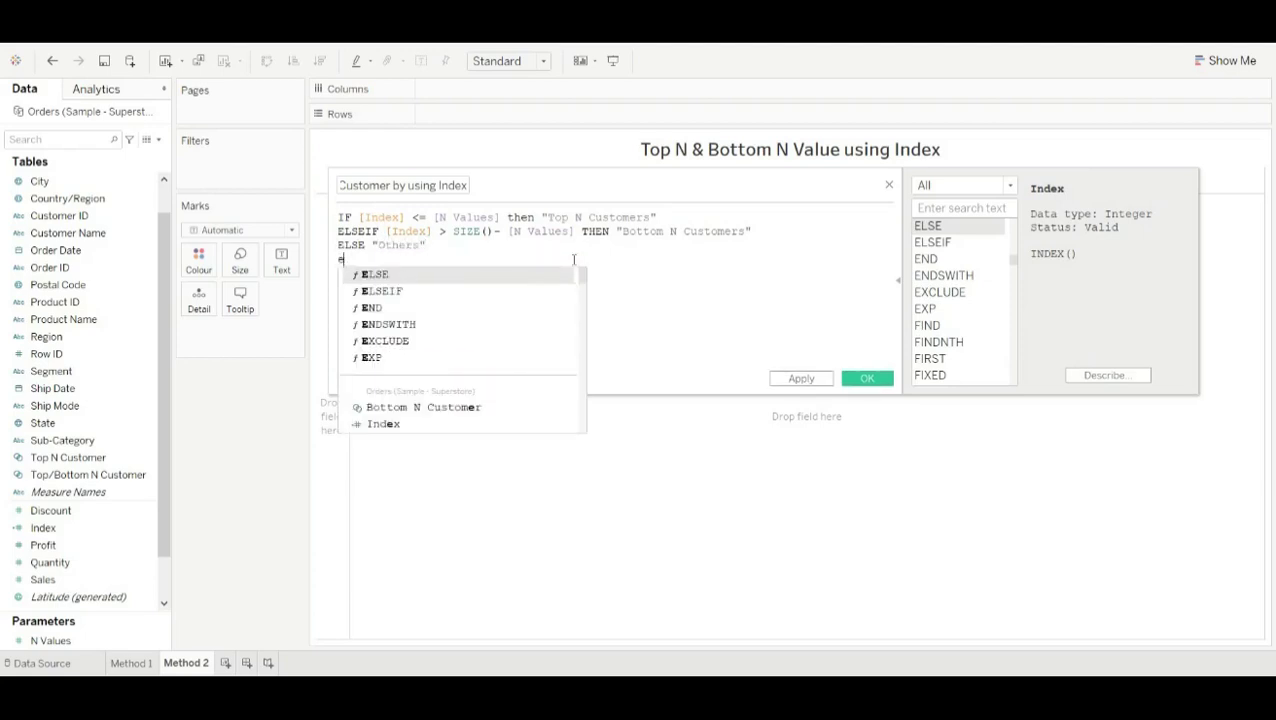
{"action": "type", "text": "nd"}
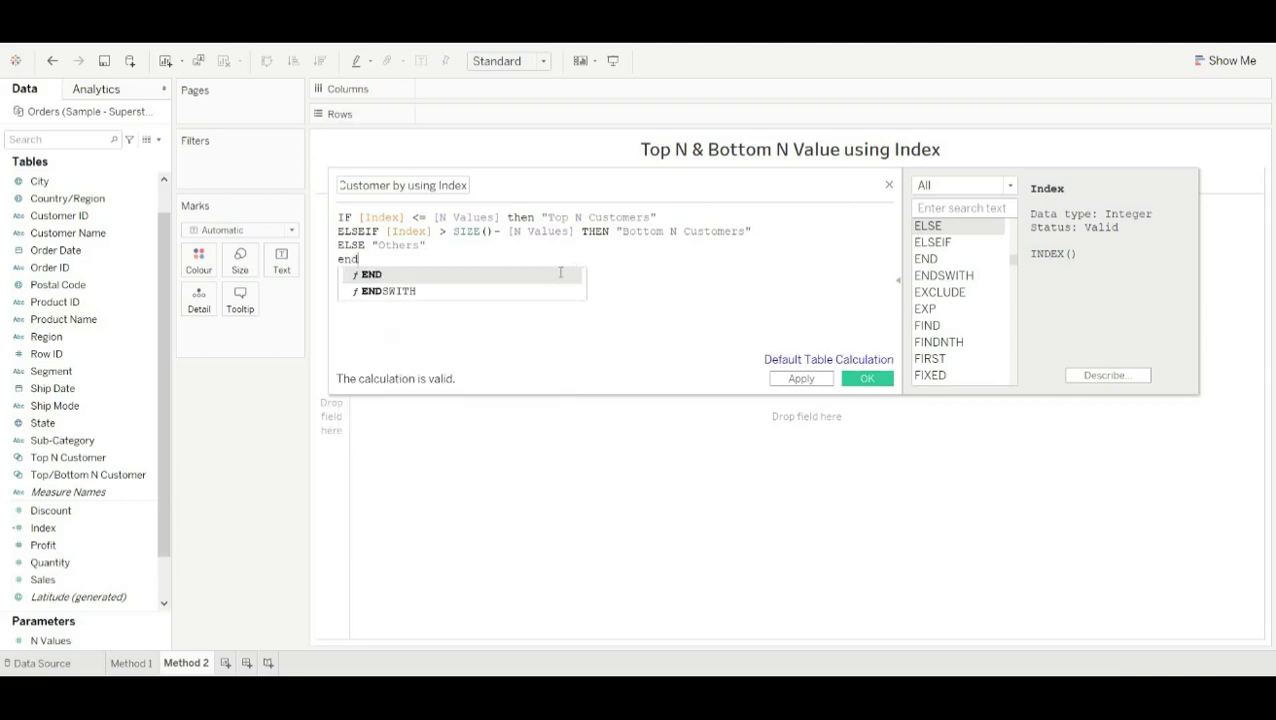
{"action": "key", "text": "Return"}
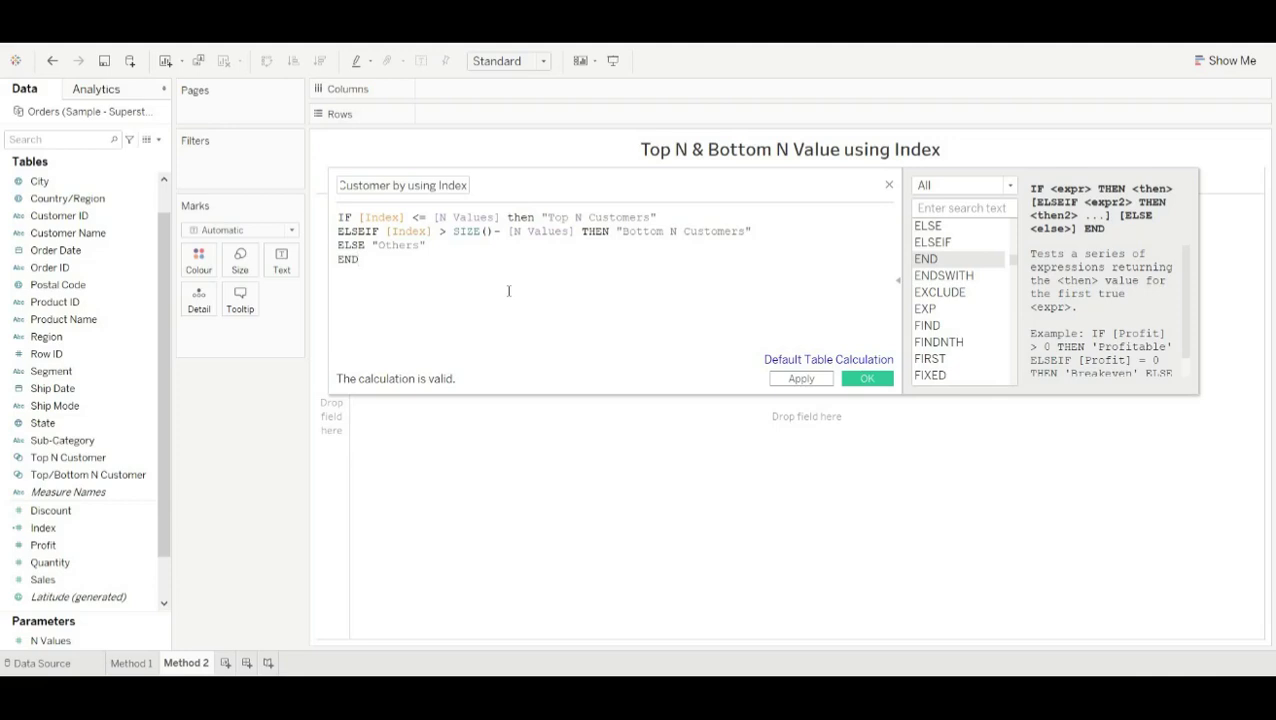
Save the calculation, list customers with Sum of Sales, show N Values, and filter by Top/Bottom N.
{"action": "left_click", "coordinate": [867, 379]}
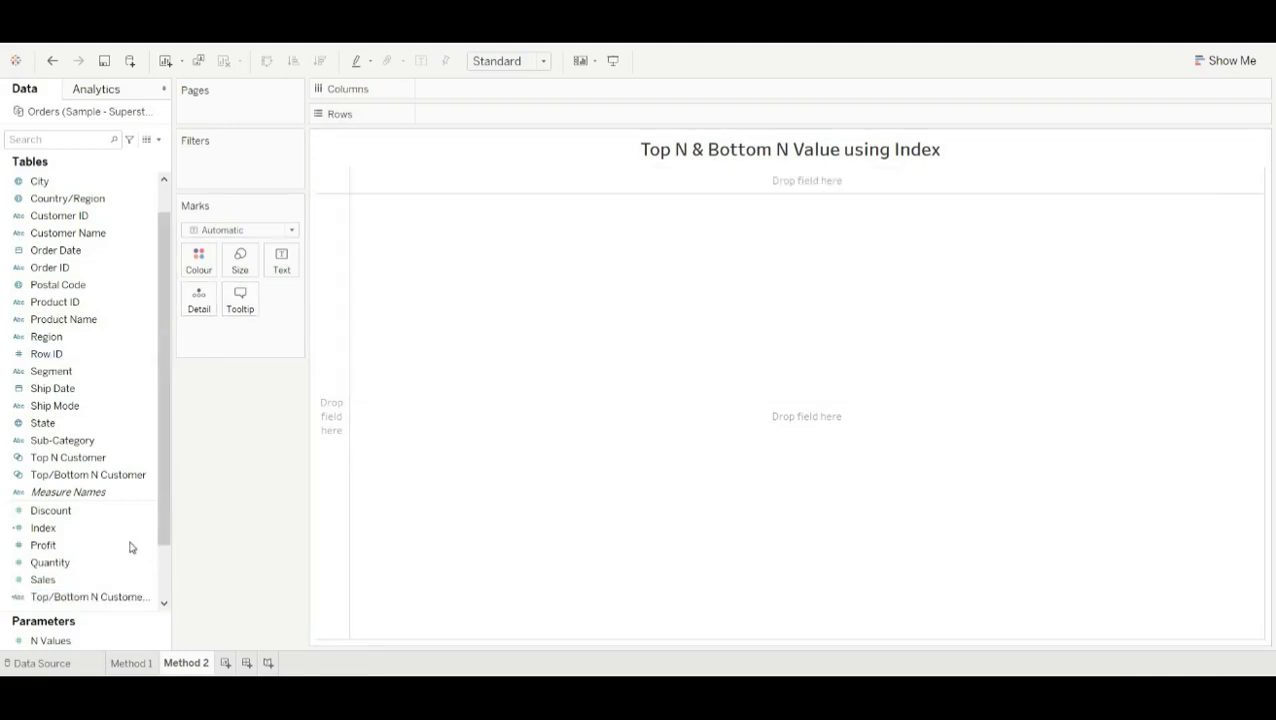
{"action": "left_click_drag", "start_coordinate": [68, 232], "coordinate": [518, 120]}
{"action": "double_click", "coordinate": [42, 579]}
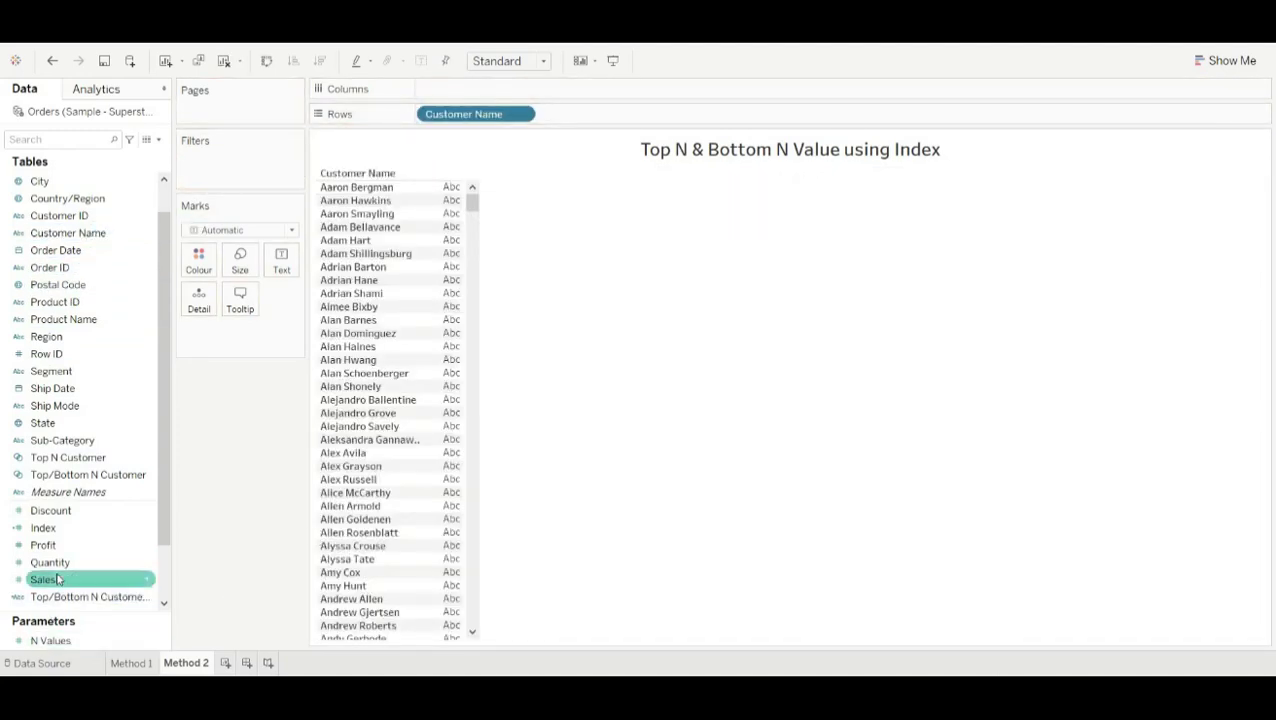
{"action": "right_click", "coordinate": [158, 643]}
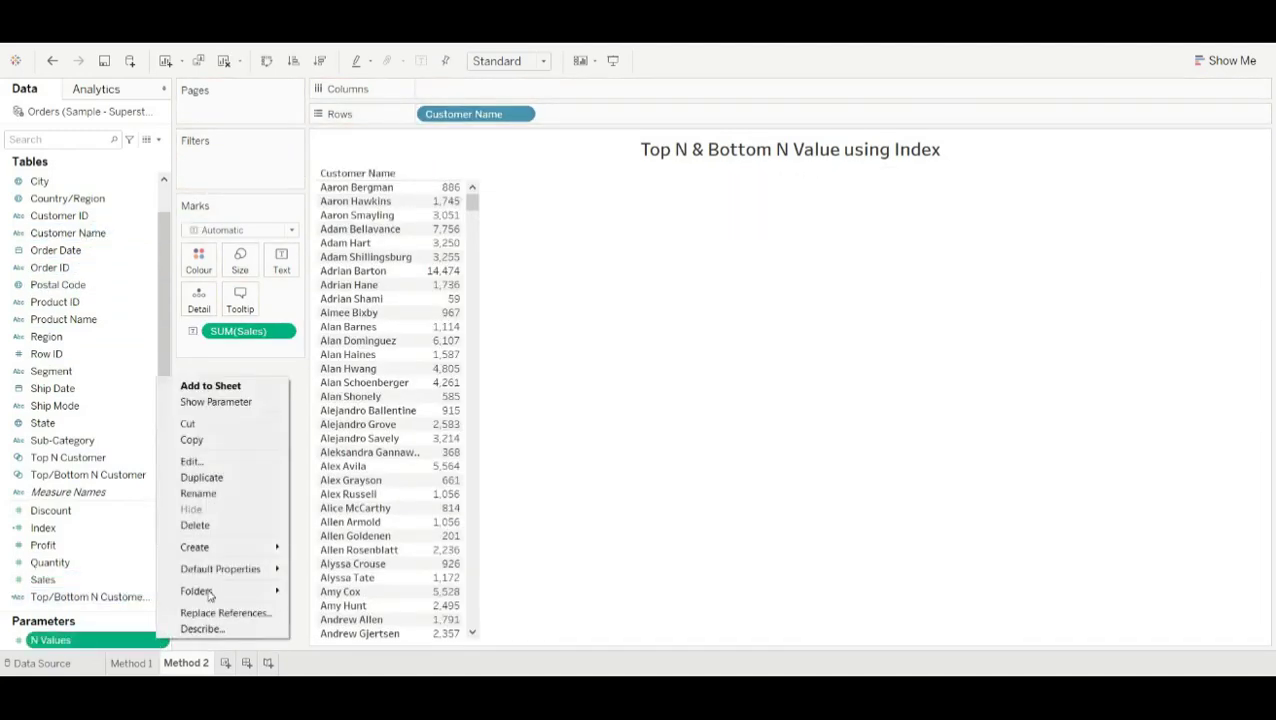
{"action": "left_click", "coordinate": [216, 402]}
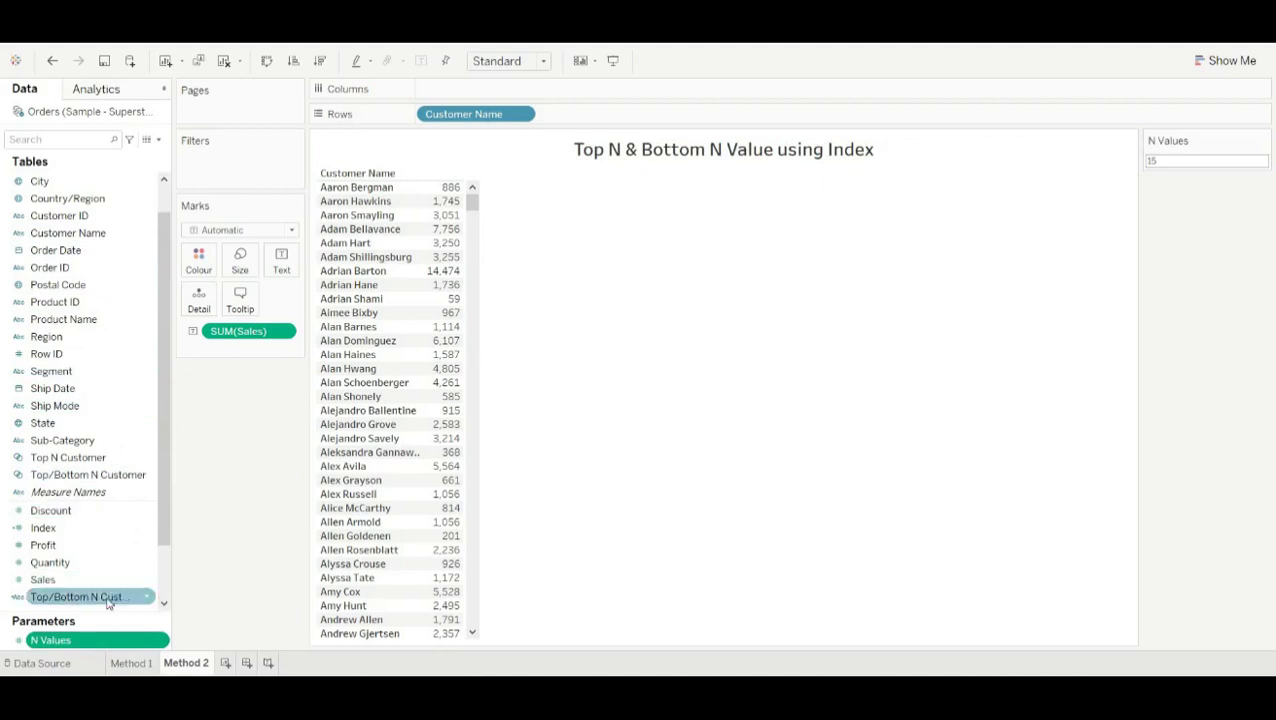
{"action": "left_click_drag", "start_coordinate": [110, 597], "coordinate": [255, 170]}
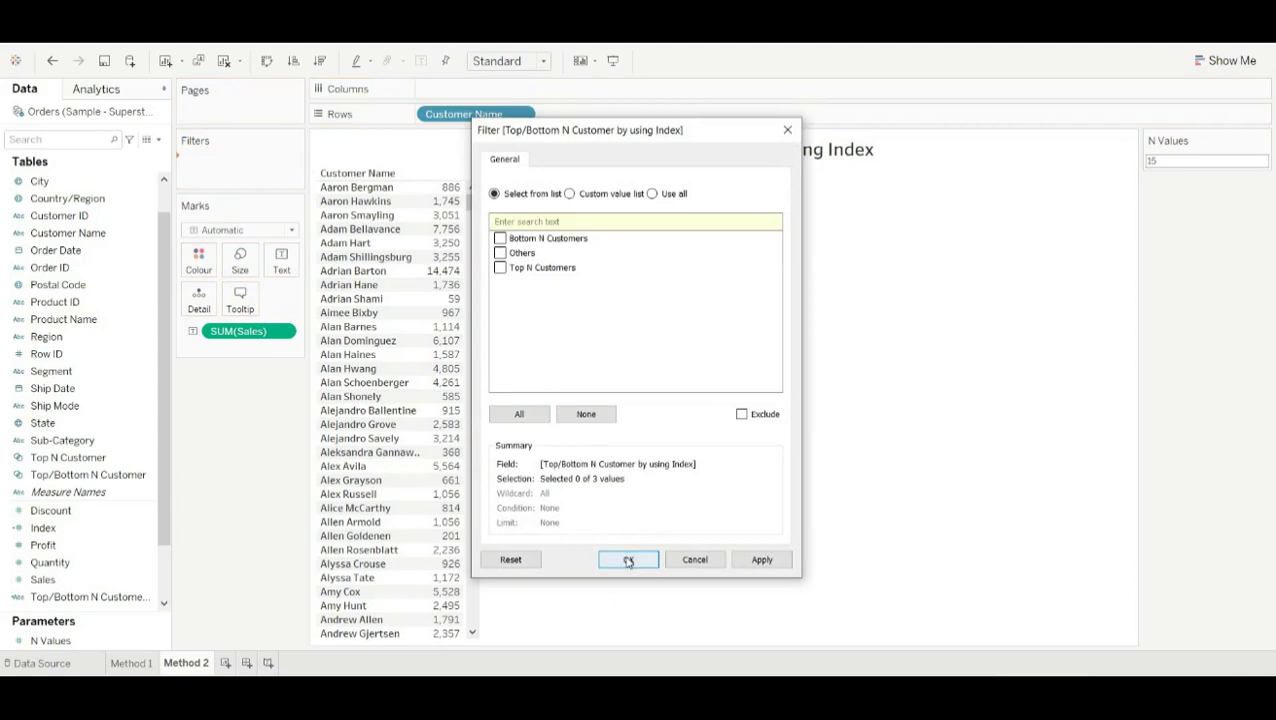
Keep all three Top/Bottom categories in the filter, show its card, and exclude Others.
{"action": "left_click", "coordinate": [515, 415]}
{"action": "left_click", "coordinate": [629, 561]}
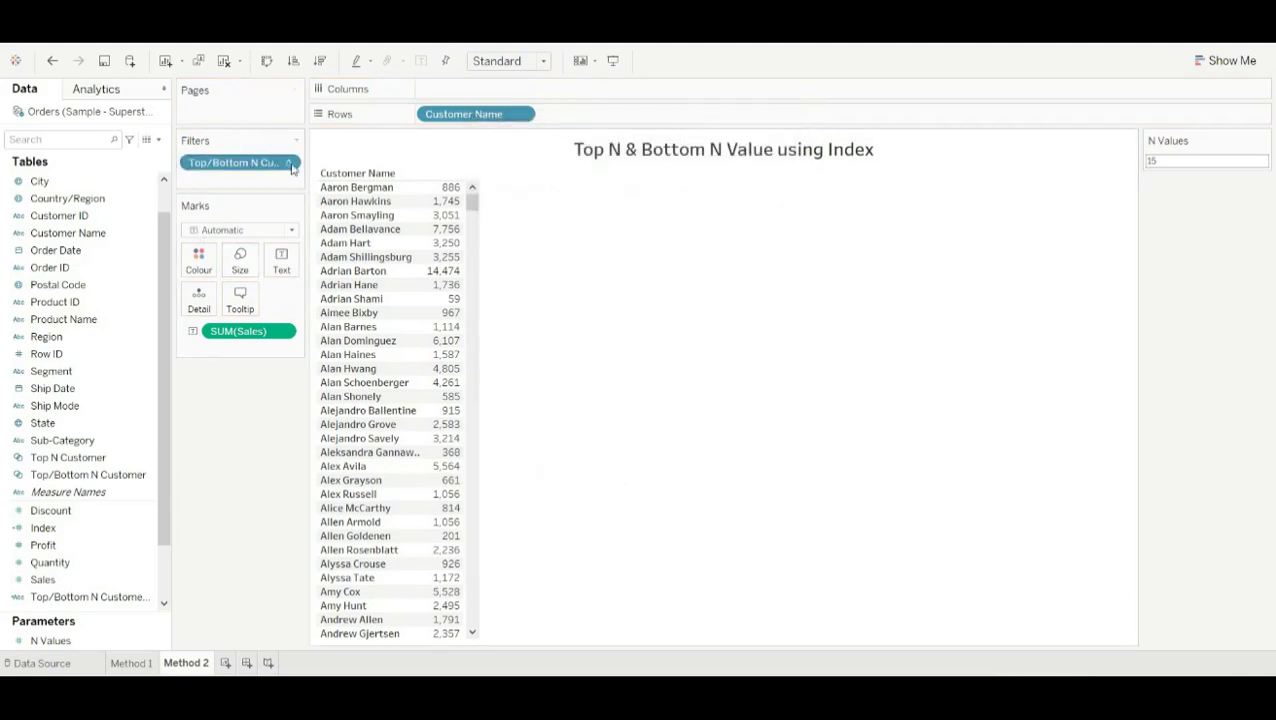
{"action": "left_click", "coordinate": [287, 163]}
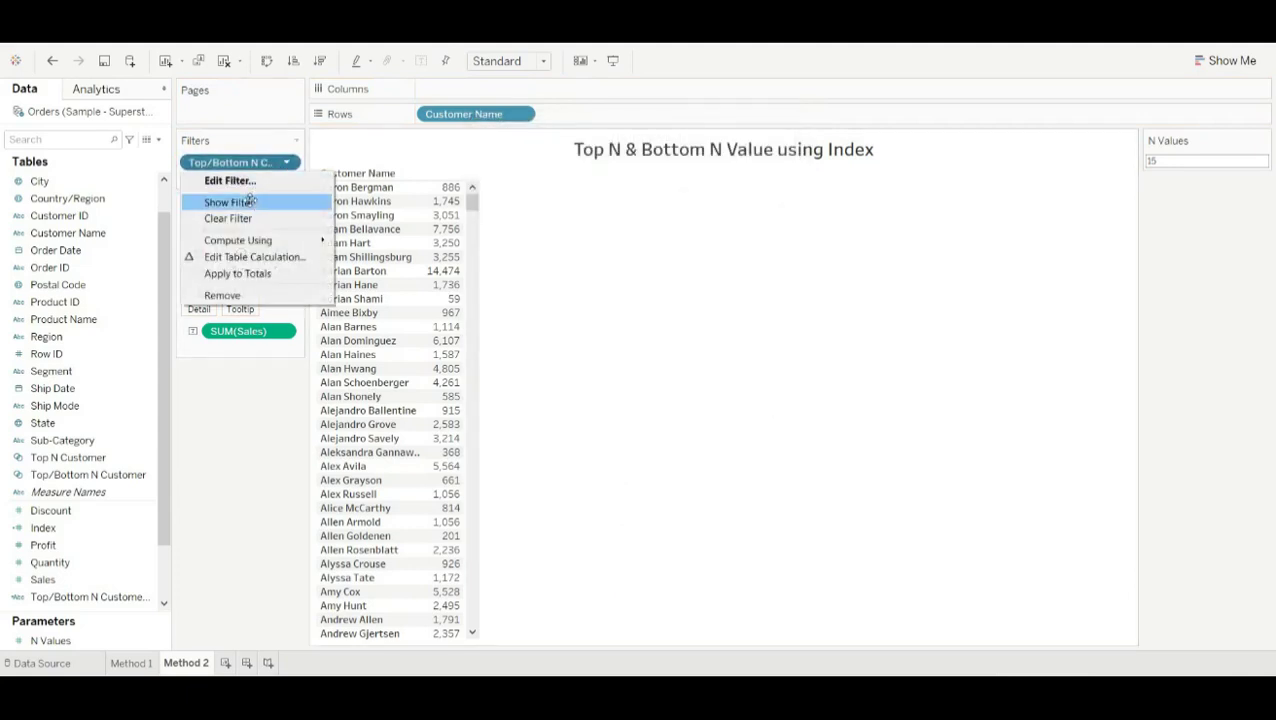
{"action": "left_click", "coordinate": [224, 202]}
{"action": "left_click", "coordinate": [1153, 192]}
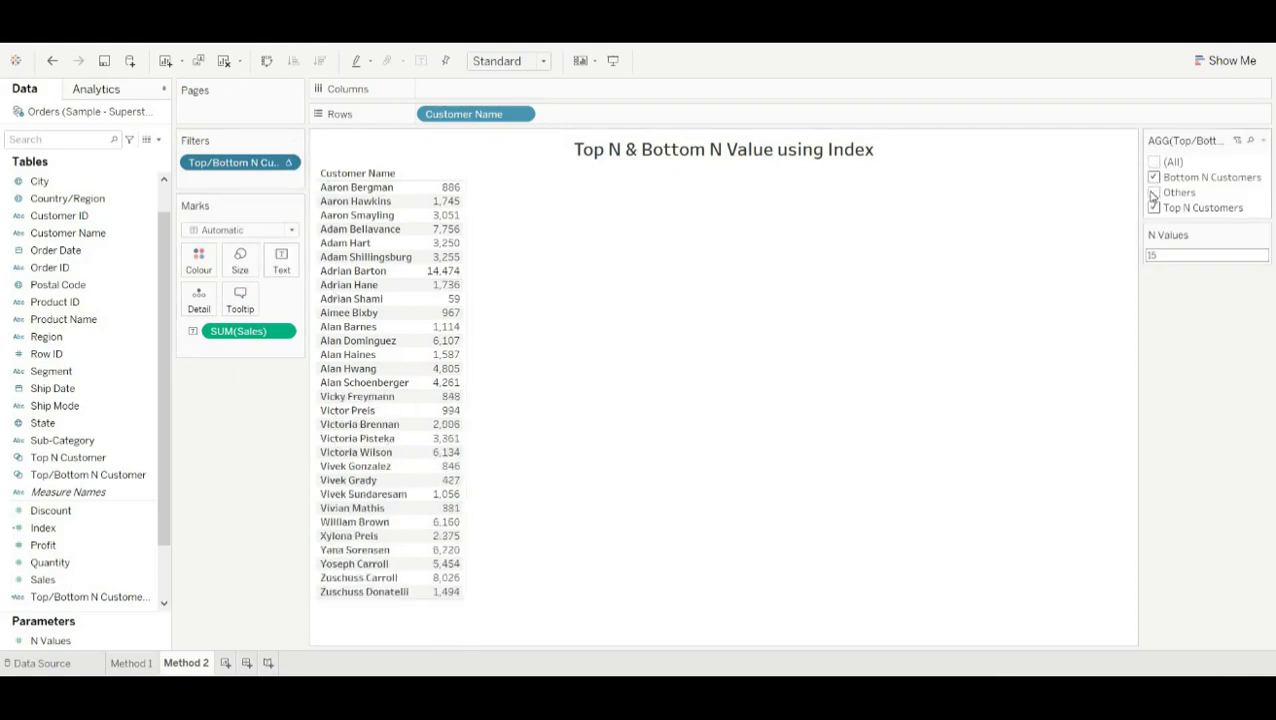
Sort Customer Name in descending order by Sales.
{"action": "left_click", "coordinate": [520, 114]}
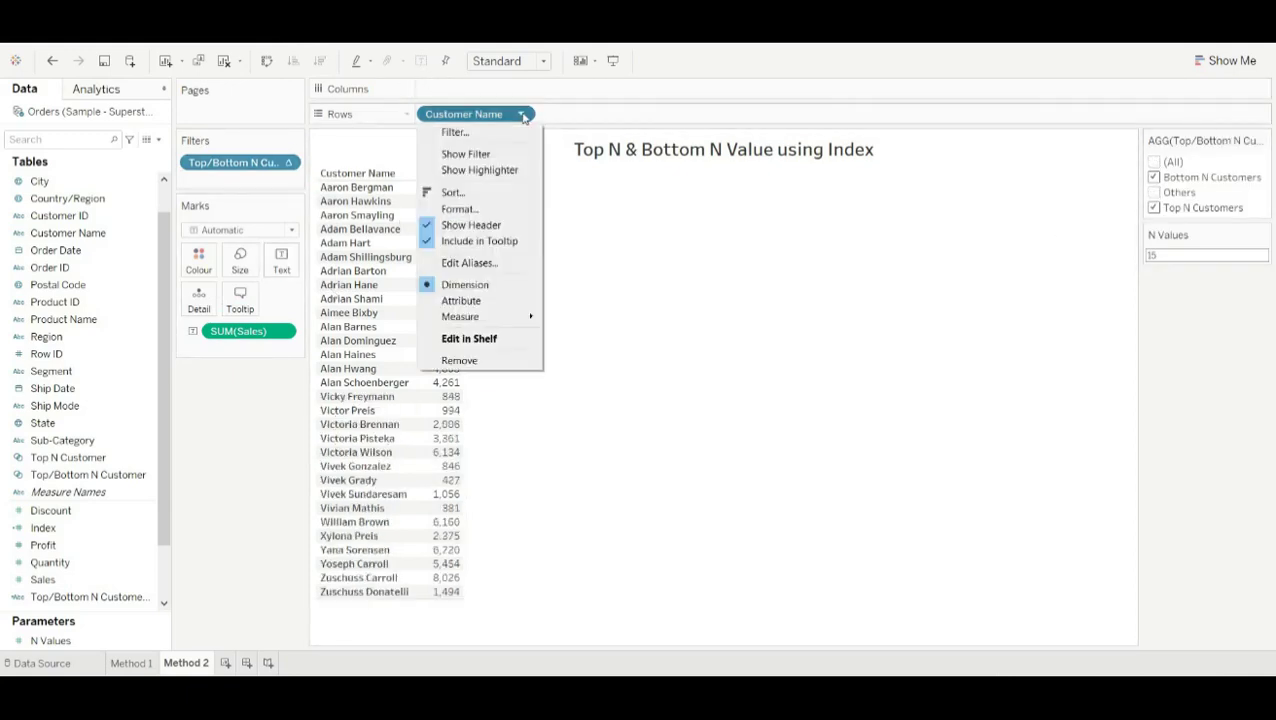
{"action": "left_click", "coordinate": [486, 192]}
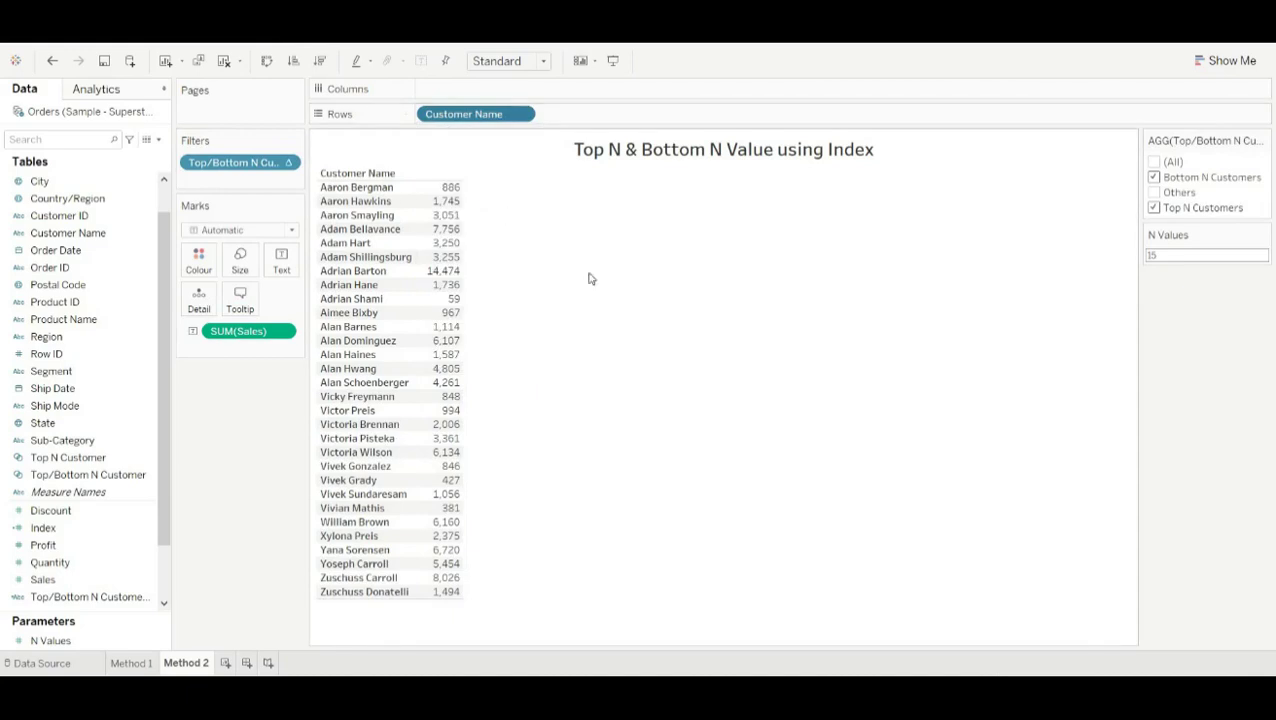
{"action": "left_click", "coordinate": [530, 370]}
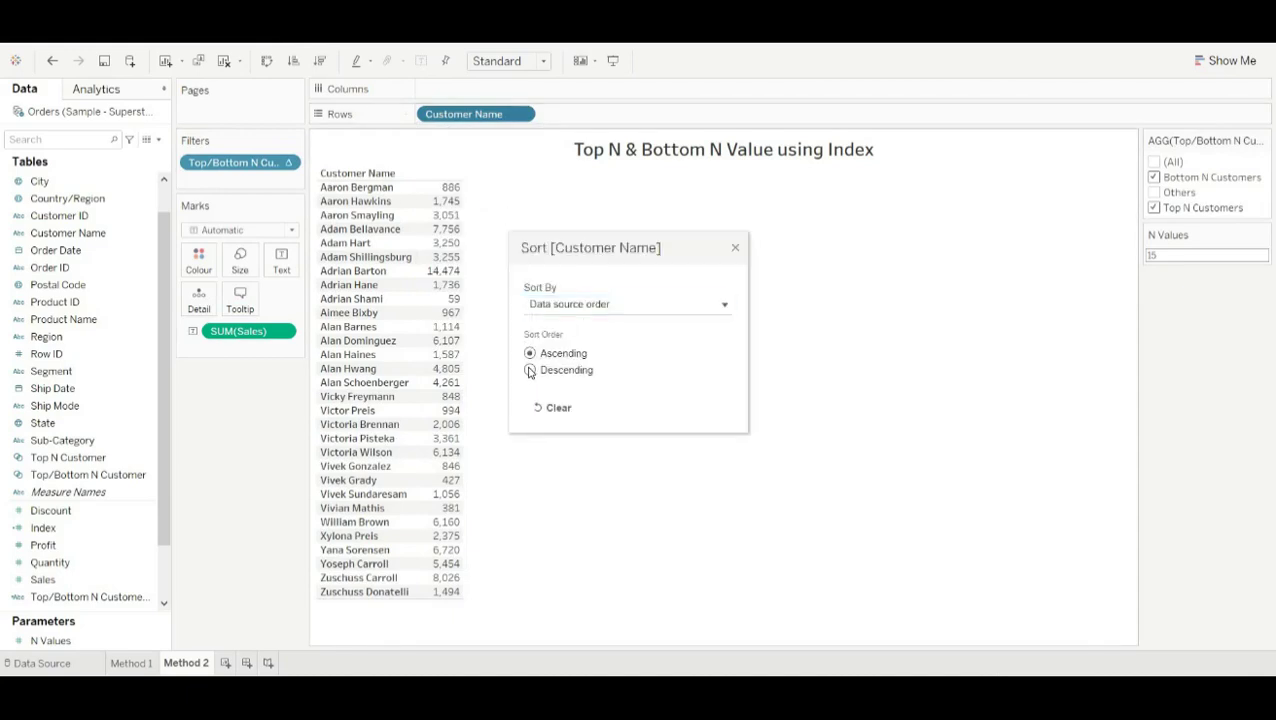
{"action": "left_click", "coordinate": [672, 310]}
{"action": "left_click", "coordinate": [577, 354]}
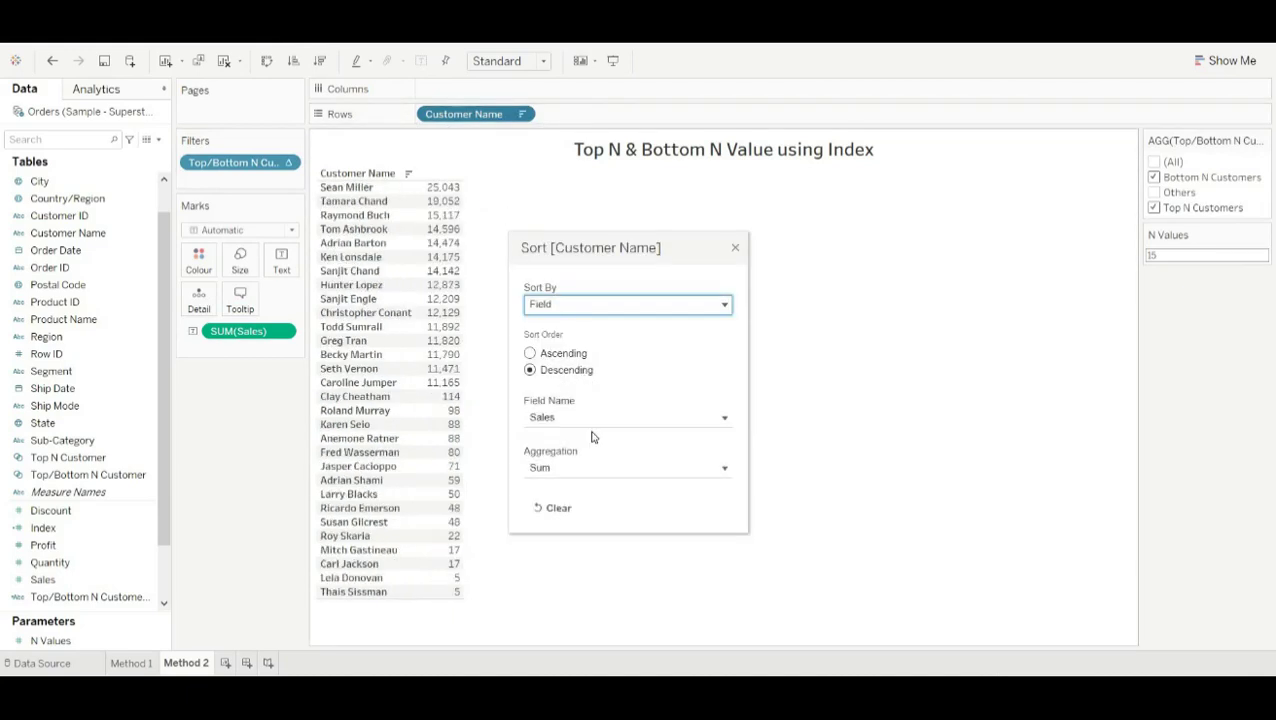
{"action": "left_click", "coordinate": [735, 250]}
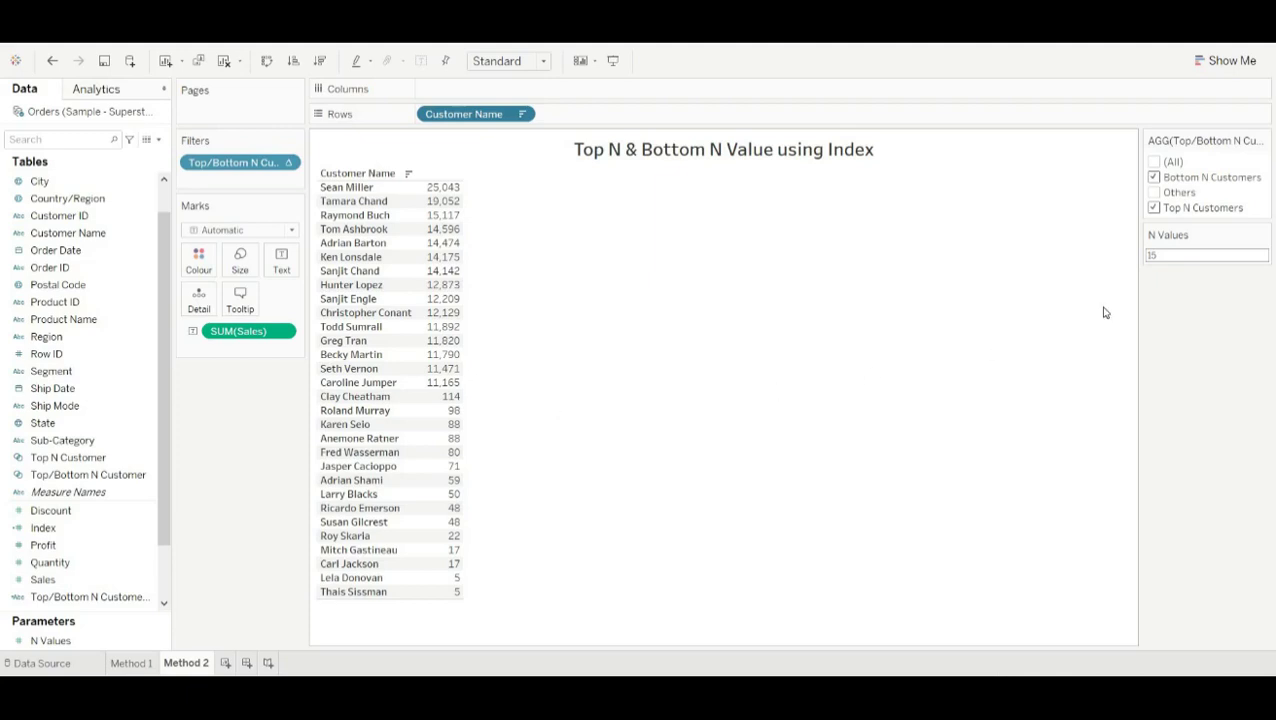
Set the N Values parameter to 5.
{"action": "left_click", "coordinate": [1166, 257]}
{"action": "type", "text": "5"}
{"action": "key", "text": "Return"}
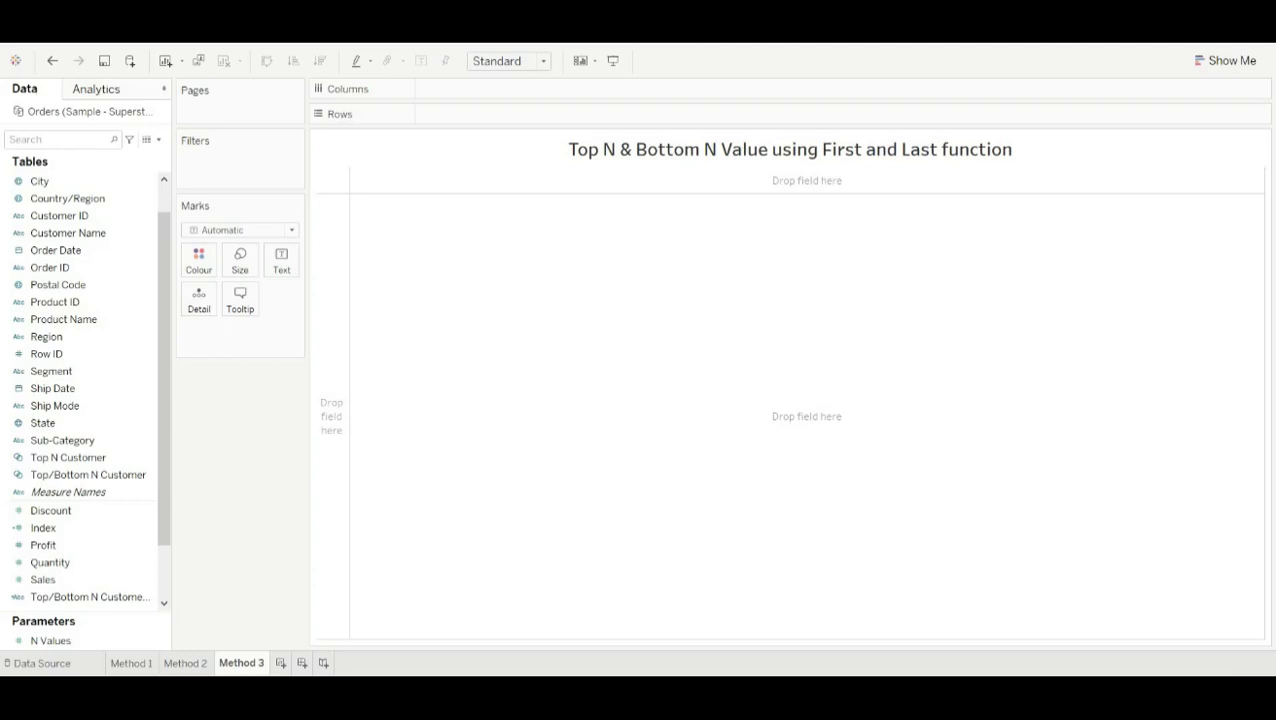
Create a calculated field named 'Top/Bottom N Customers Using First & Last'.
{"action": "left_click", "coordinate": [158, 140]}
{"action": "left_click", "coordinate": [60, 154]}
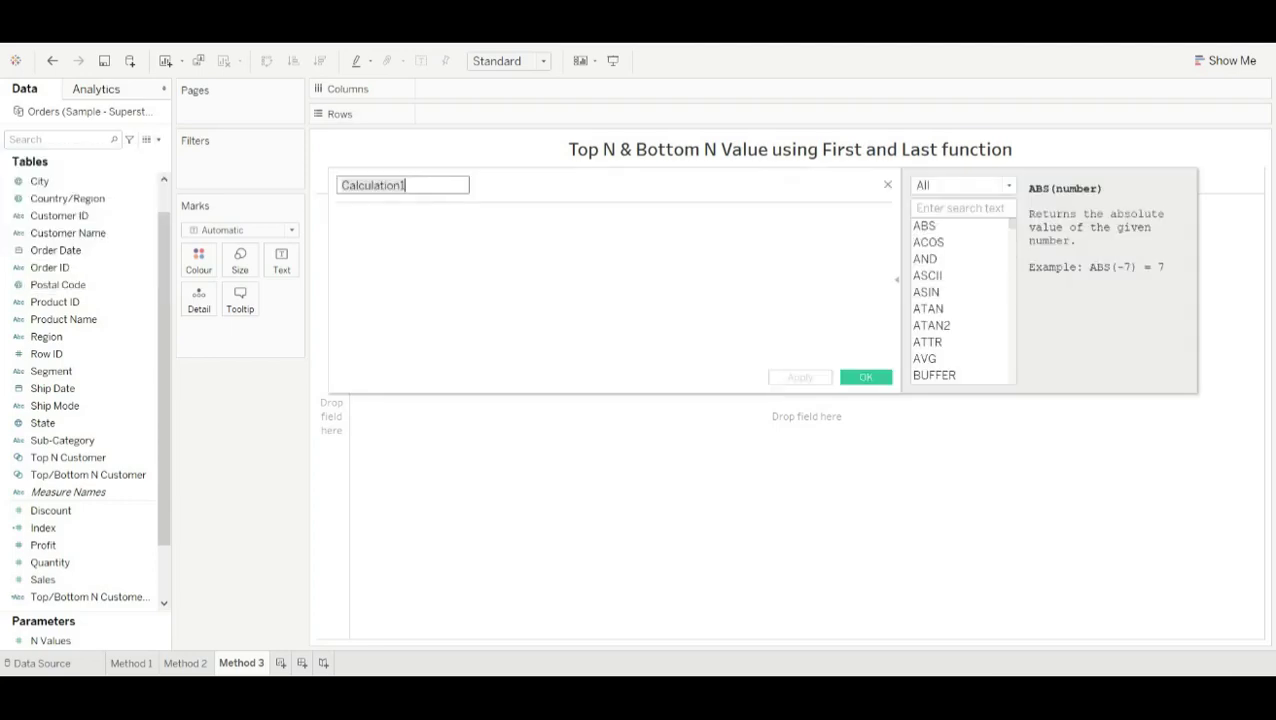
{"action": "key", "text": "BackSpace"}
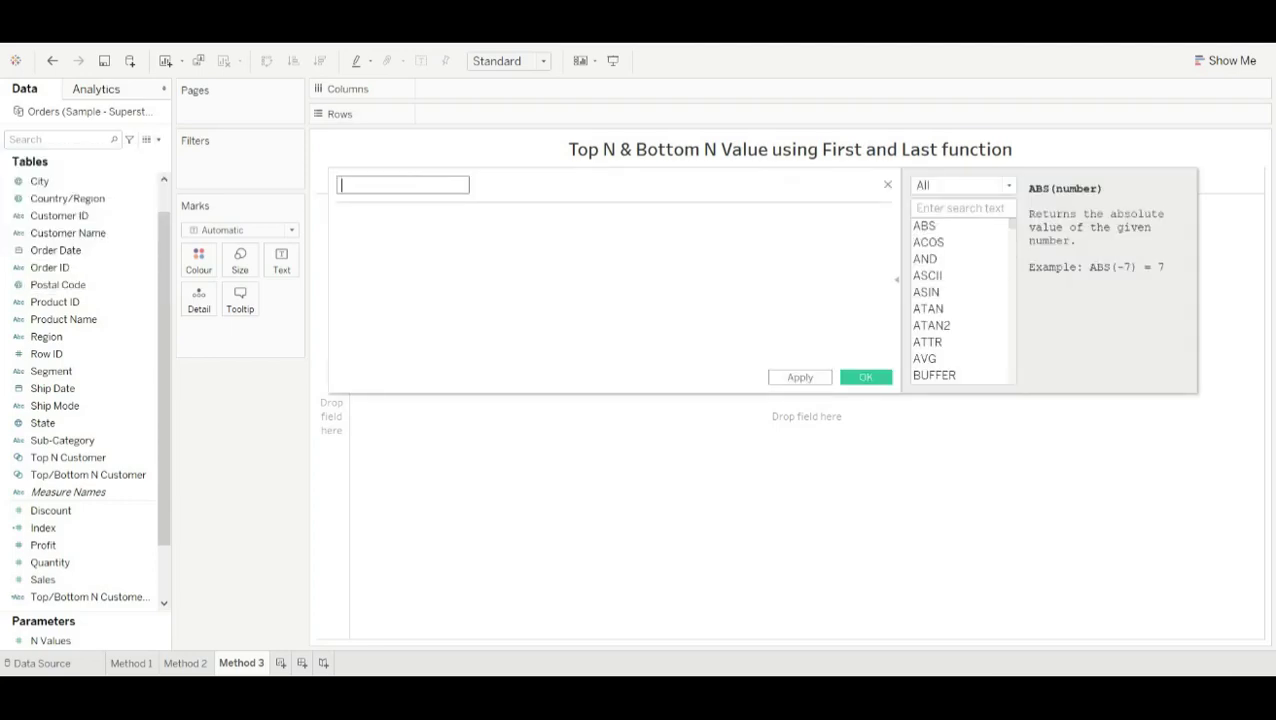
{"action": "type", "text": "Top"}
{"action": "type", "text": "/B"}
{"action": "type", "text": "ottom N"}
{"action": "type", "text": " Custo"}
{"action": "type", "text": "mer"}
{"action": "type", "text": "s Using"}
{"action": "type", "text": " First "}
{"action": "type", "text": "& "}
{"action": "type", "text": "Last"}
Write the first branch: IF FIRST() > -[N Values] THEN "Top N Customers".
{"action": "left_click", "coordinate": [419, 228]}
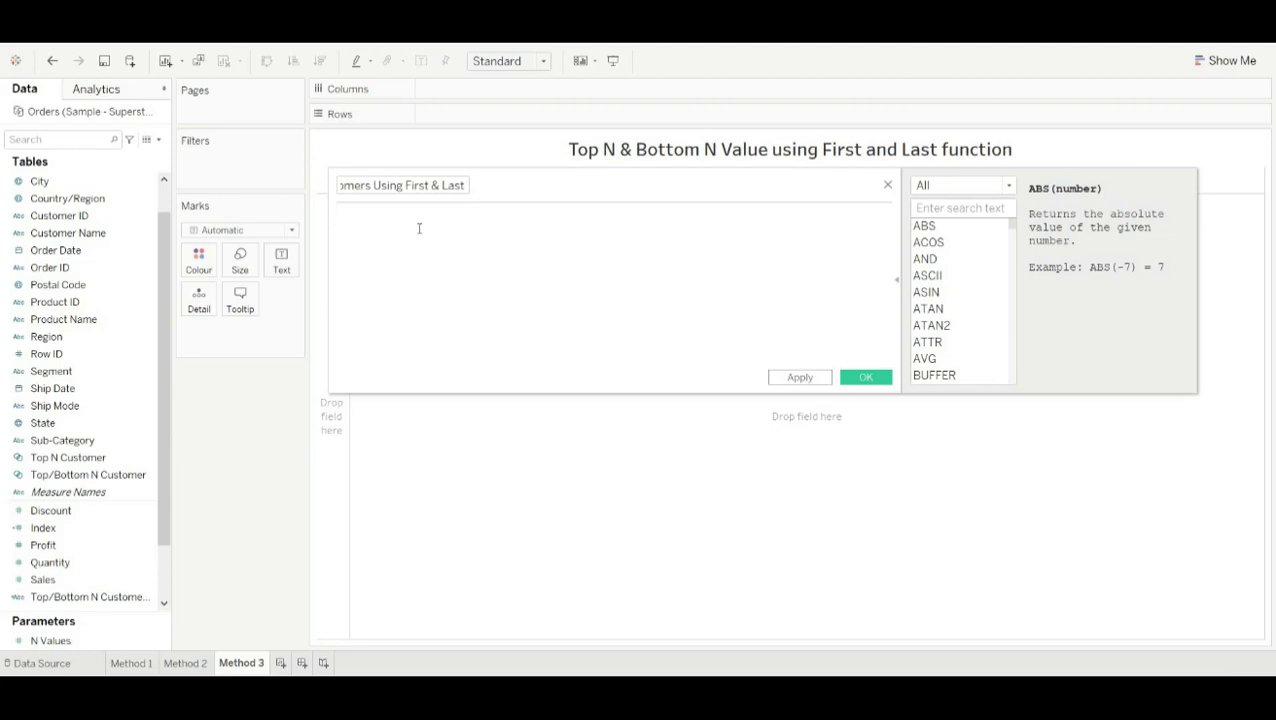
{"action": "type", "text": "IF "}
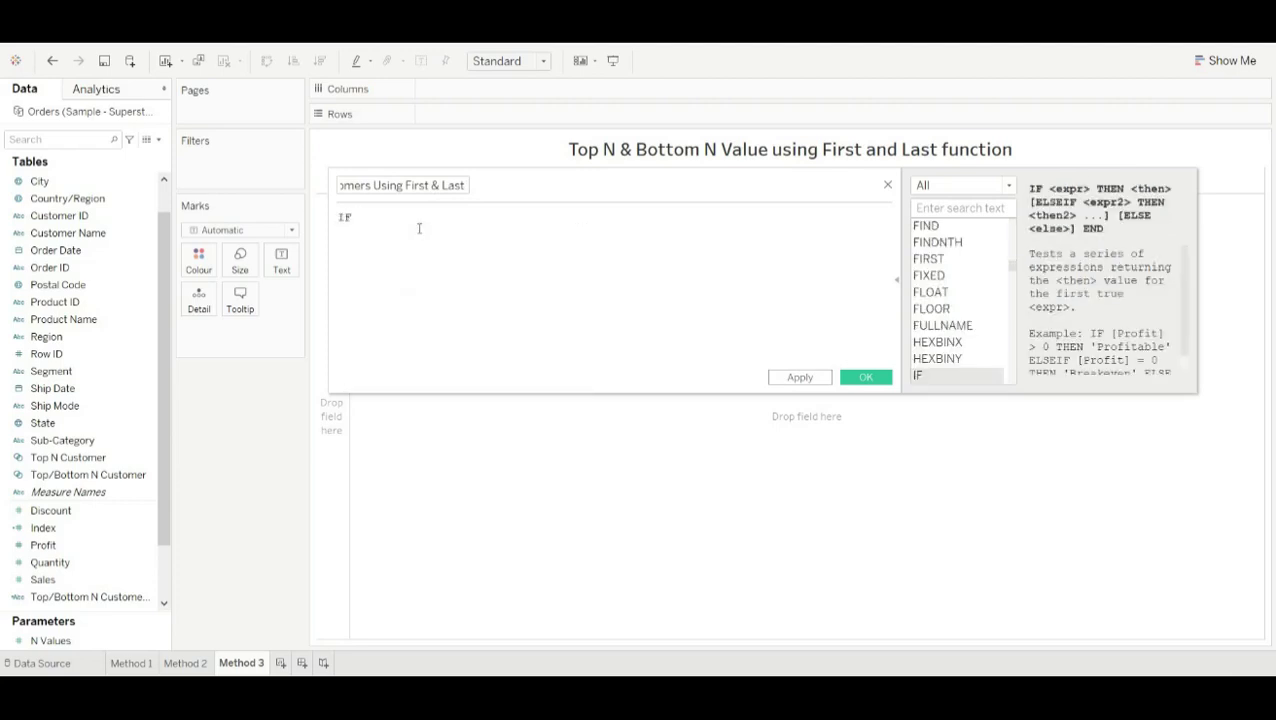
{"action": "type", "text": "first"}
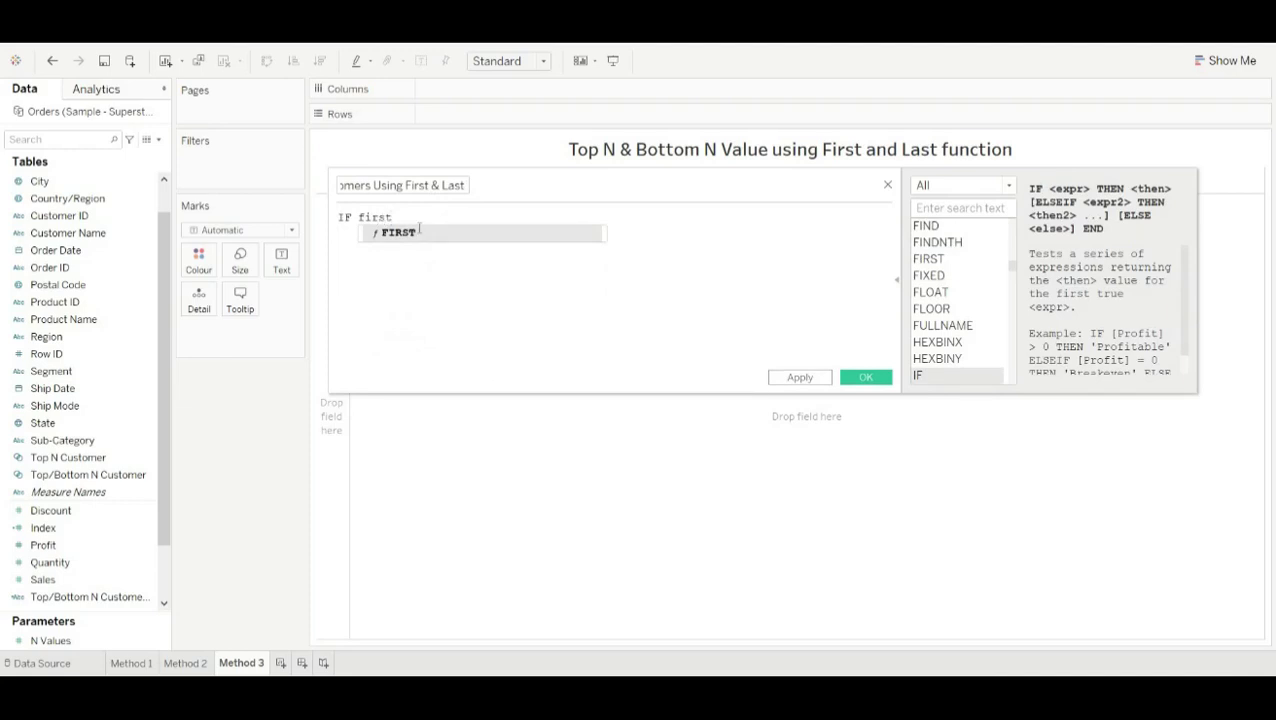
{"action": "key", "text": "Return"}
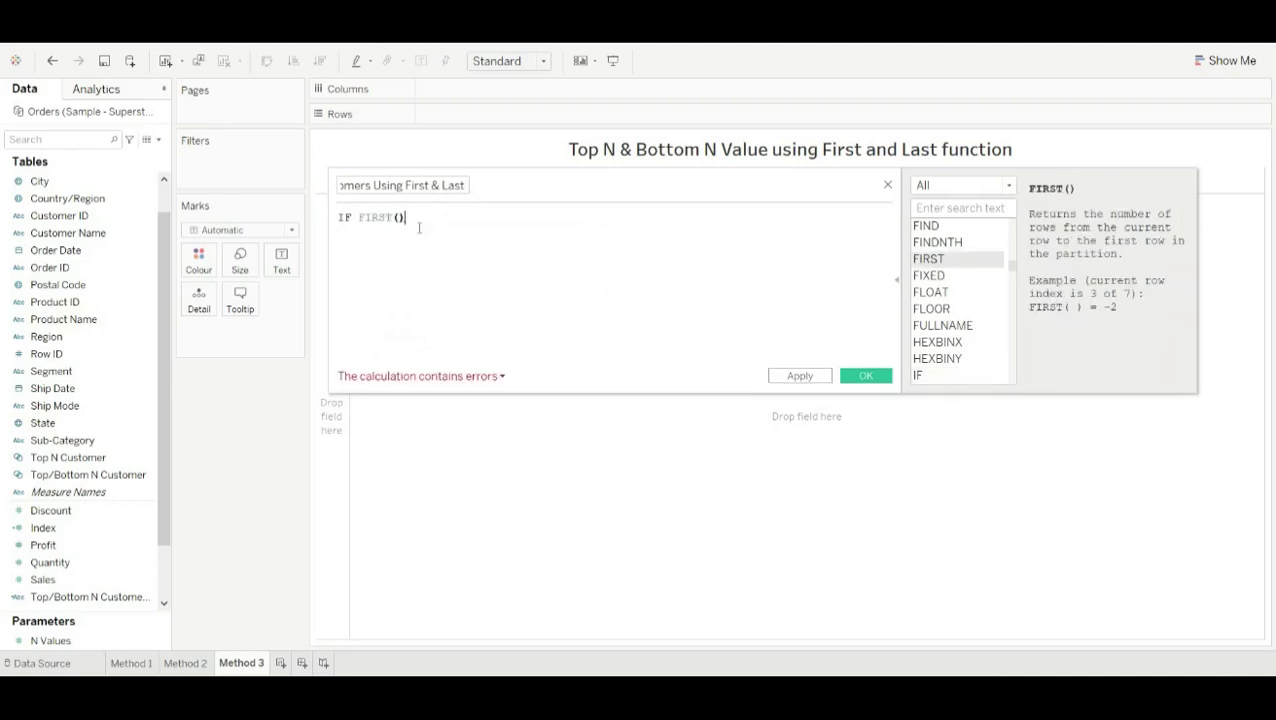
{"action": "type", "text": ">"}
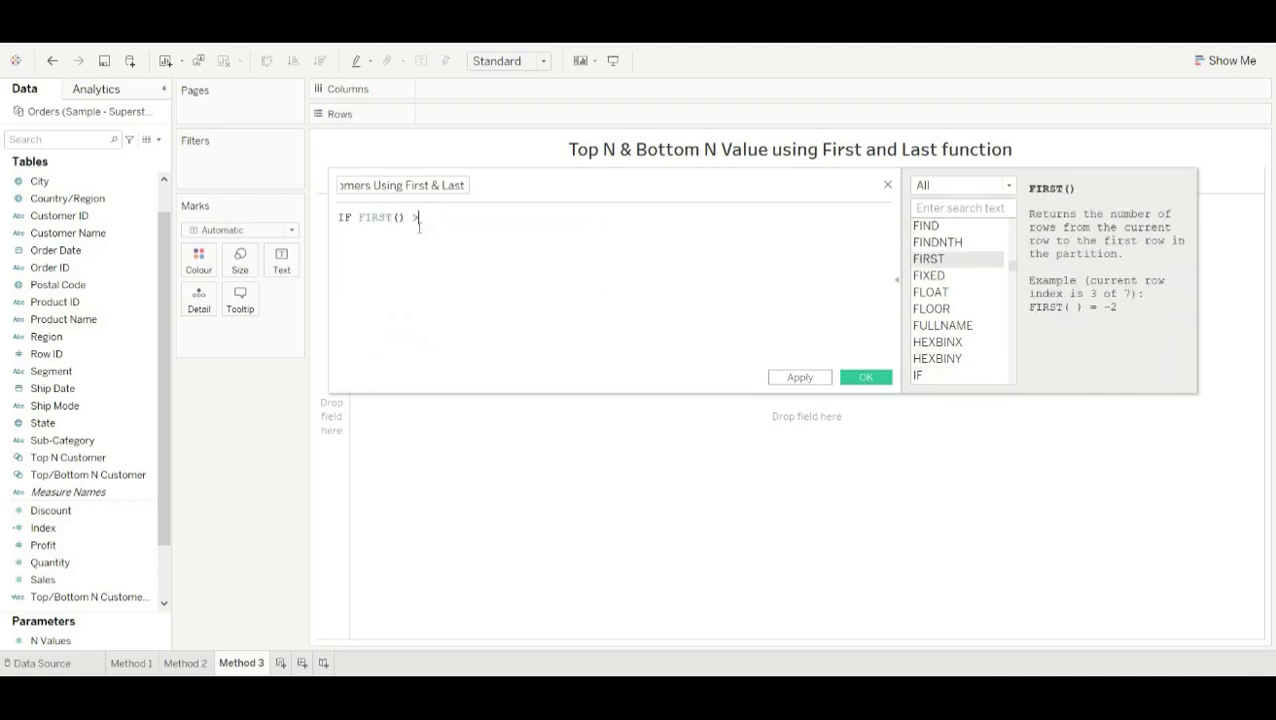
{"action": "type", "text": " - n"}
{"action": "left_click", "coordinate": [485, 232]}
{"action": "type", "text": "THEN"}
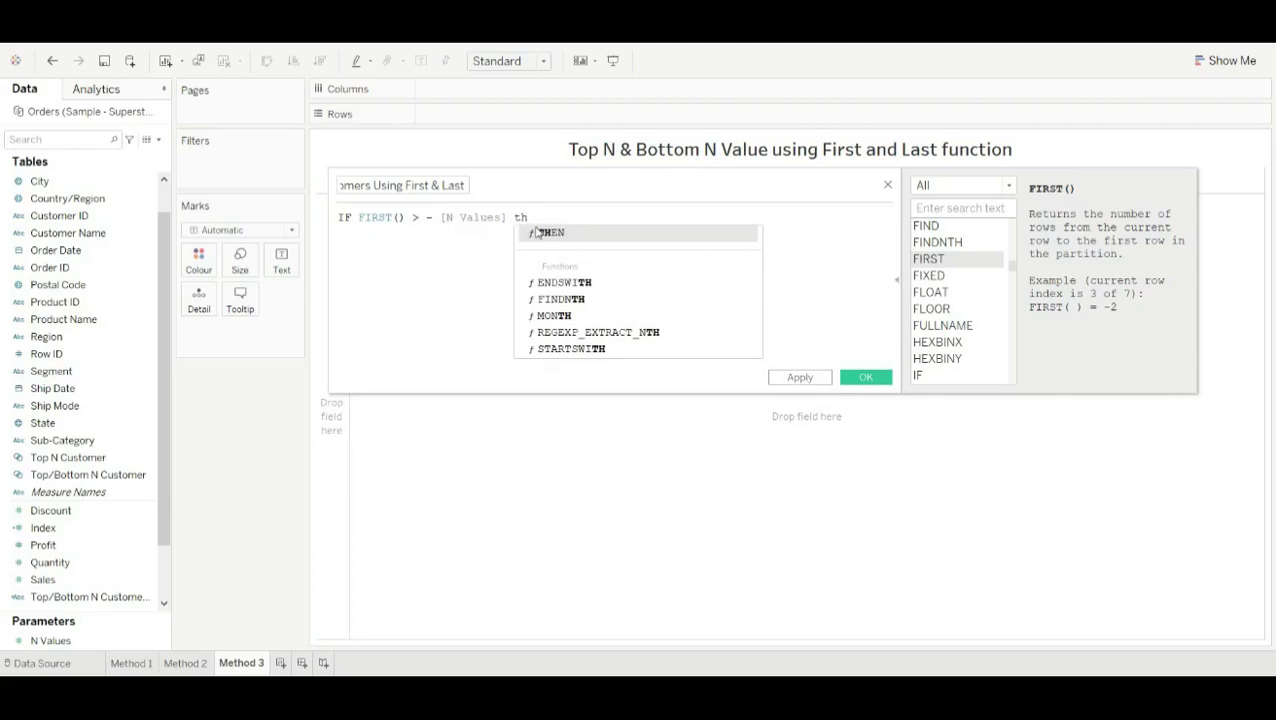
{"action": "type", "text": " \"\""}
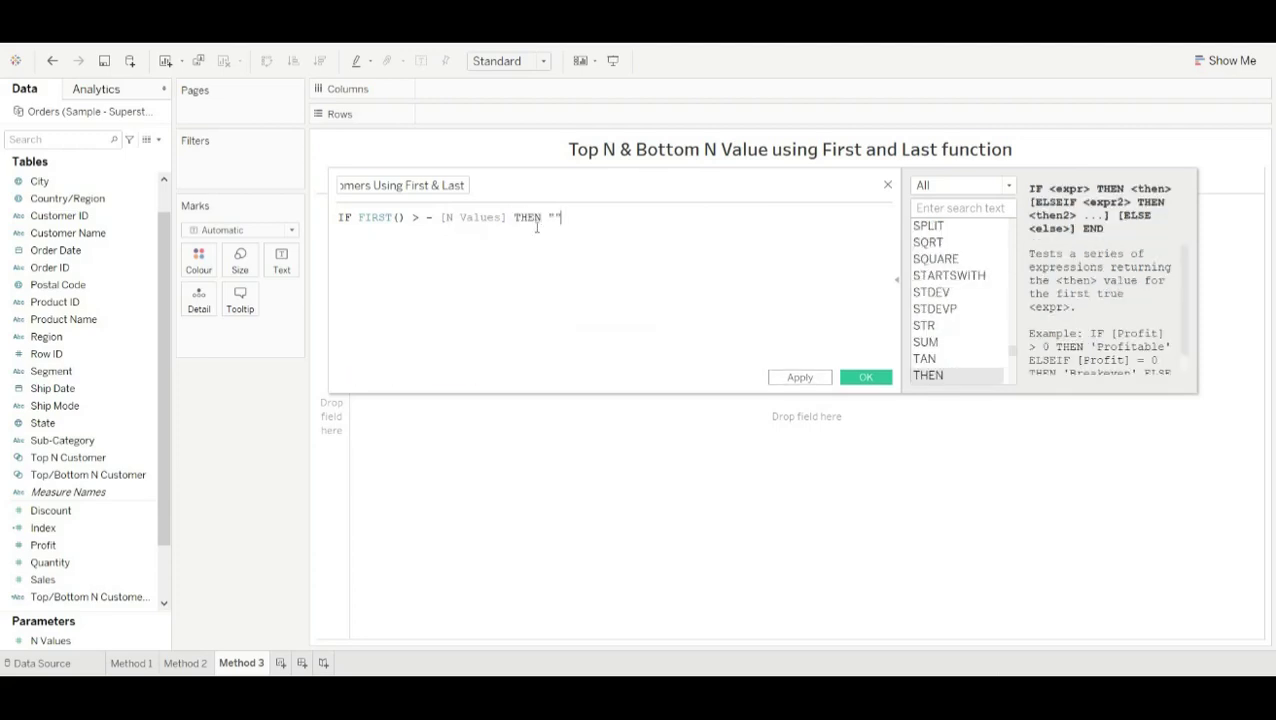
{"action": "type", "text": "Top N Customers"}
{"action": "key", "text": "Right"}
Add ELSEIF LAST() < [N Values] THEN "Bottom N Customers" to the formula.
{"action": "type", "text": "else"}
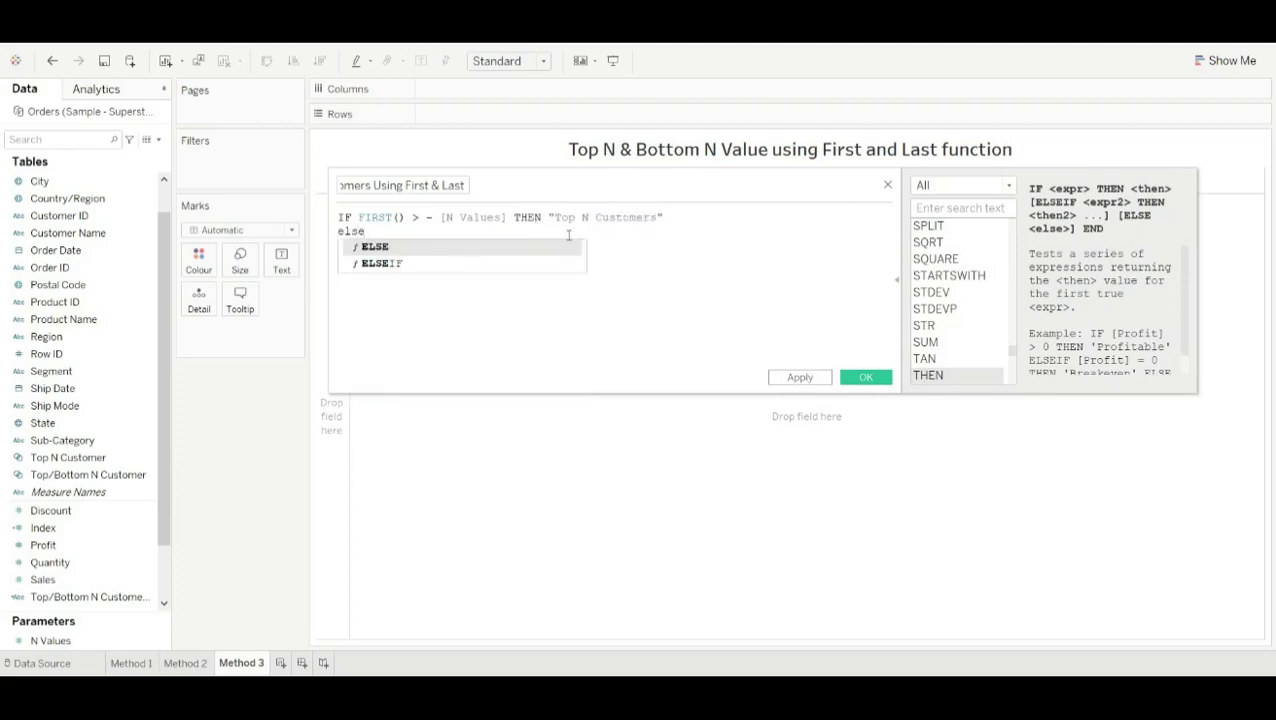
{"action": "double_click", "coordinate": [535, 262]}
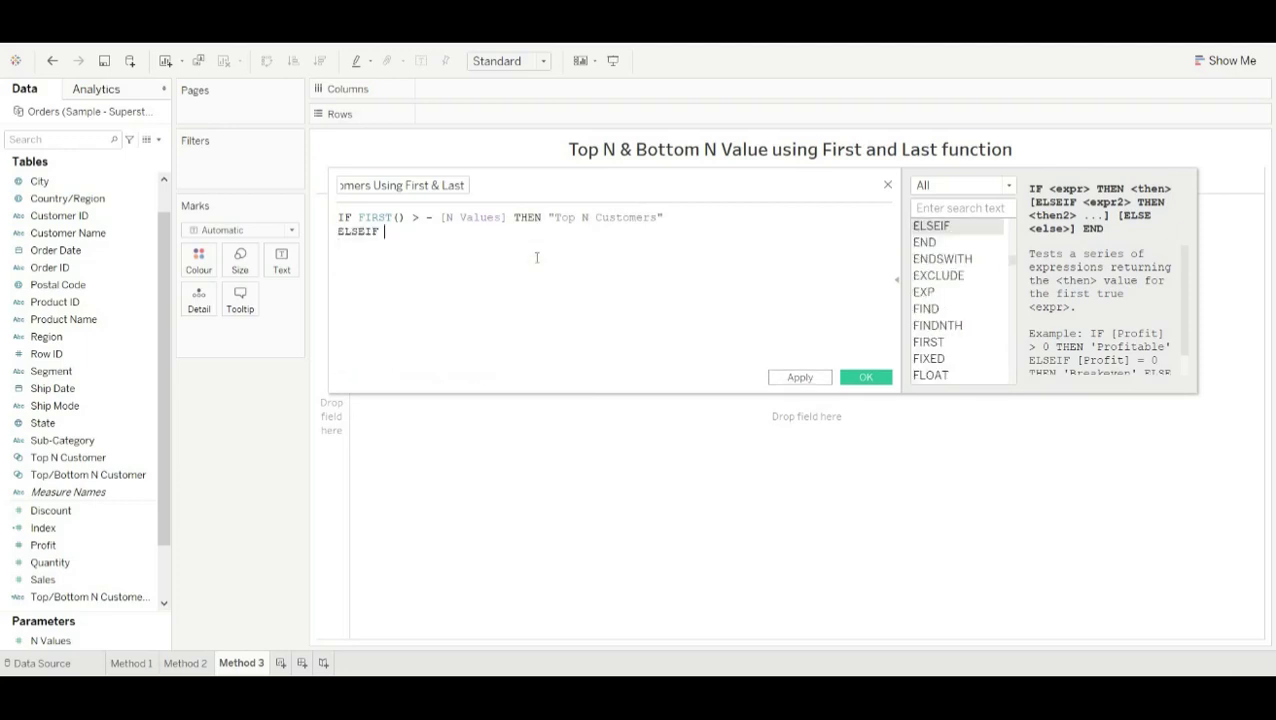
{"action": "type", "text": "last"}
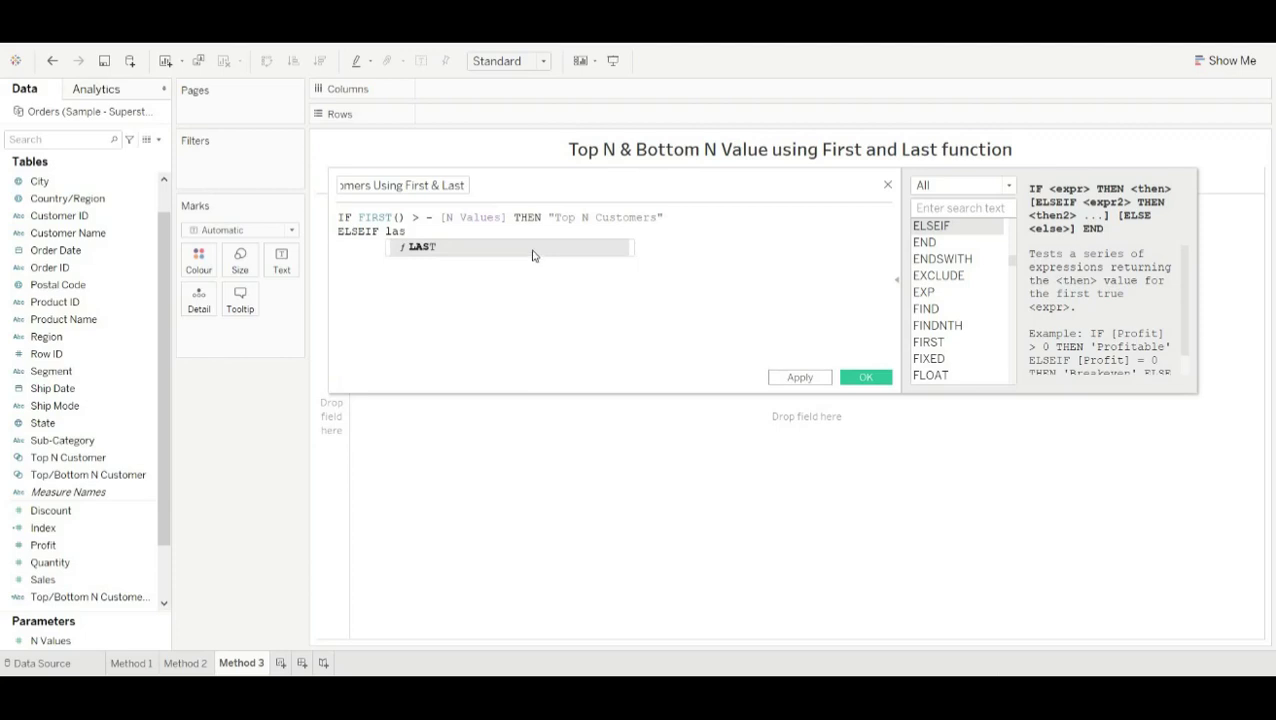
{"action": "double_click", "coordinate": [532, 247]}
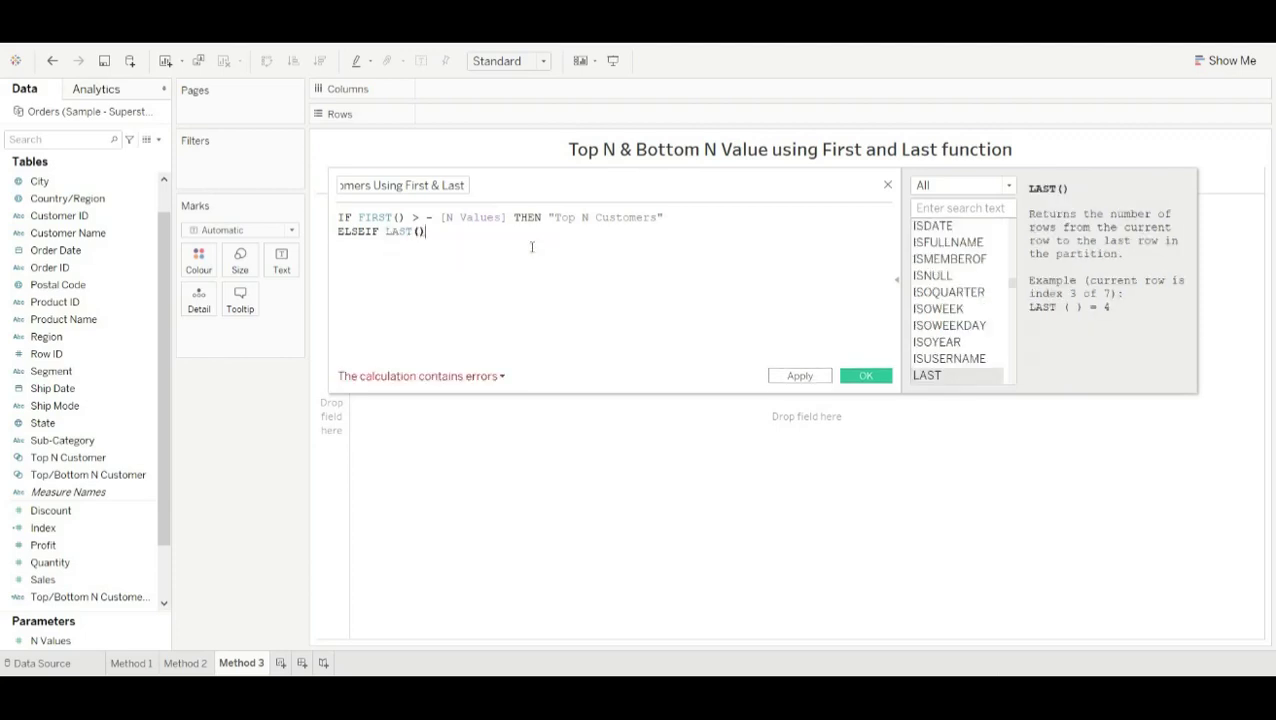
{"action": "type", "text": "< "}
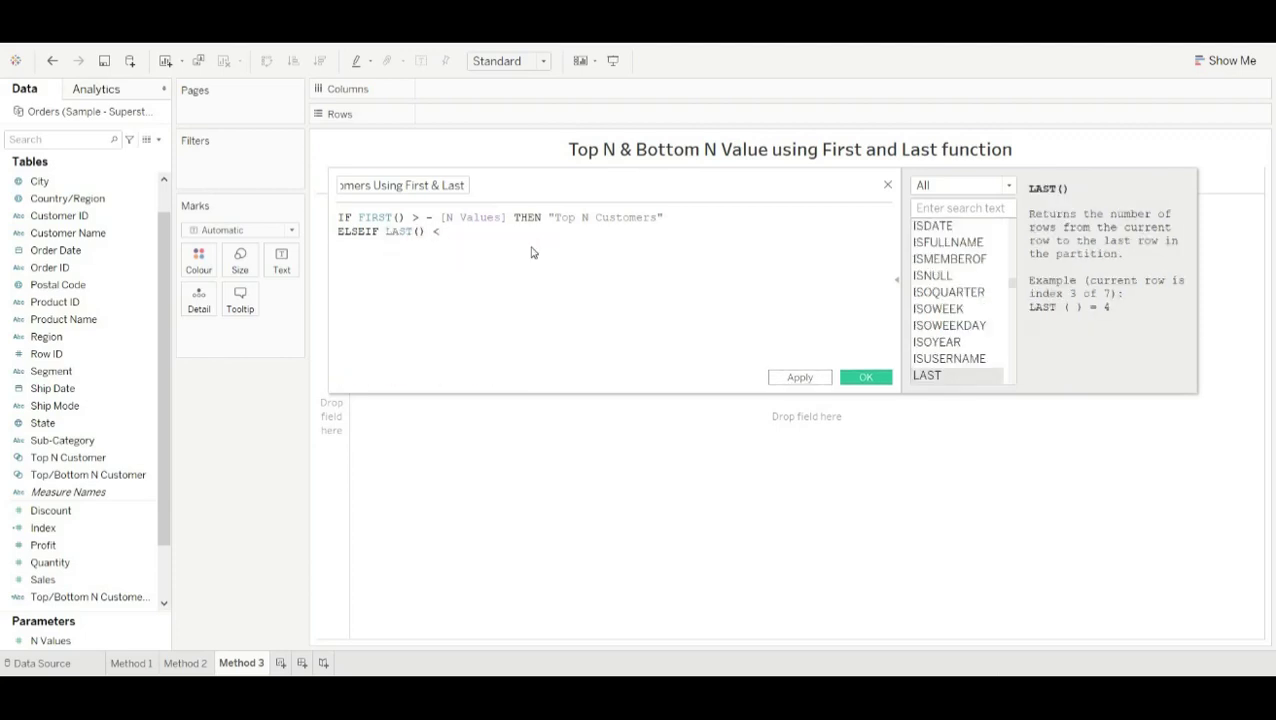
{"action": "type", "text": "["}
{"action": "double_click", "coordinate": [532, 247]}
{"action": "type", "text": "then"}
{"action": "type", "text": " \"\""}
{"action": "type", "text": "Bo"}
{"action": "type", "text": "ttom N "}
{"action": "type", "text": "Customers"}
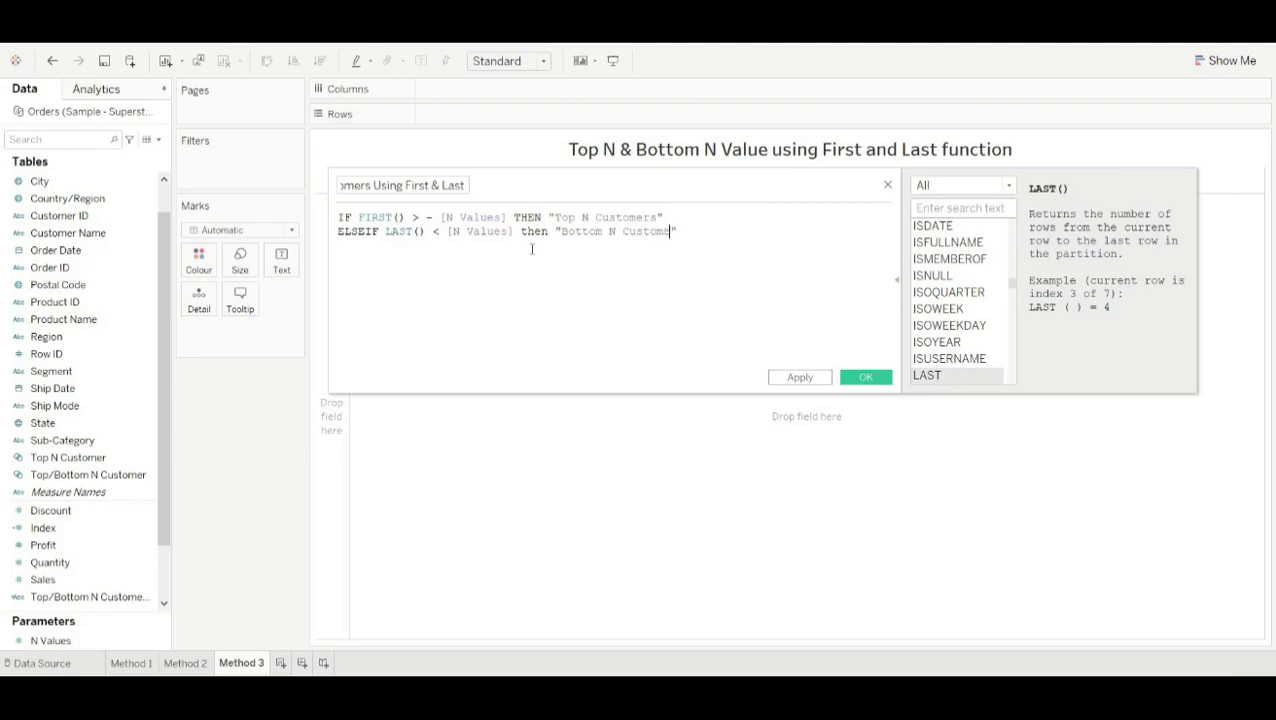
Finish the First & Last formula with ELSE "Others" and END, then save the field.
{"action": "key", "text": "Right"}
{"action": "key", "text": "Return"}
{"action": "type", "text": "els"}
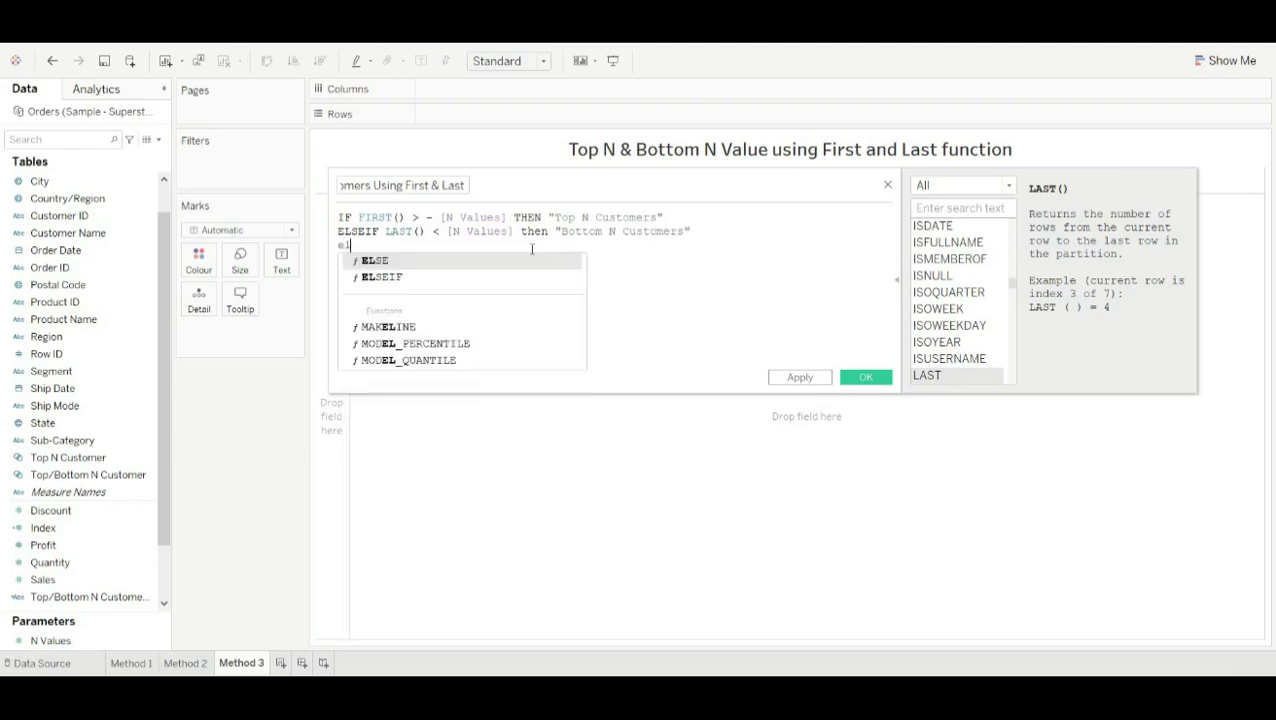
{"action": "double_click", "coordinate": [514, 260]}
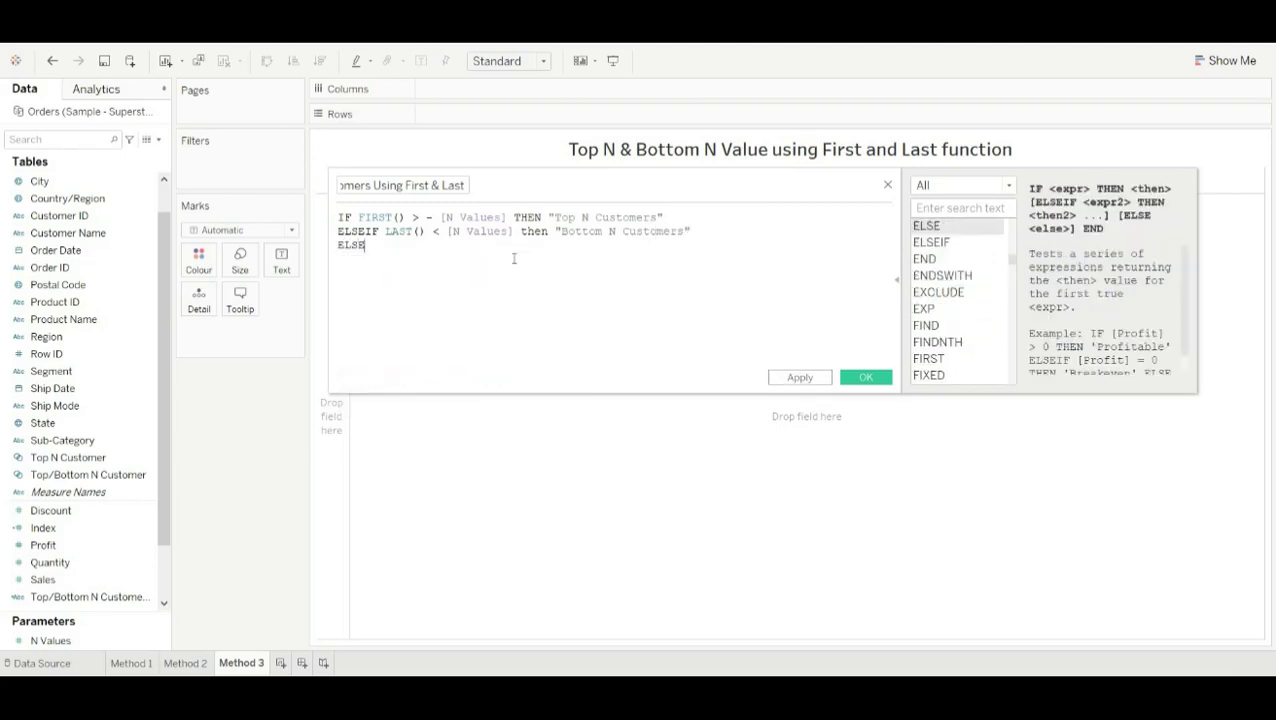
{"action": "type", "text": "\""}
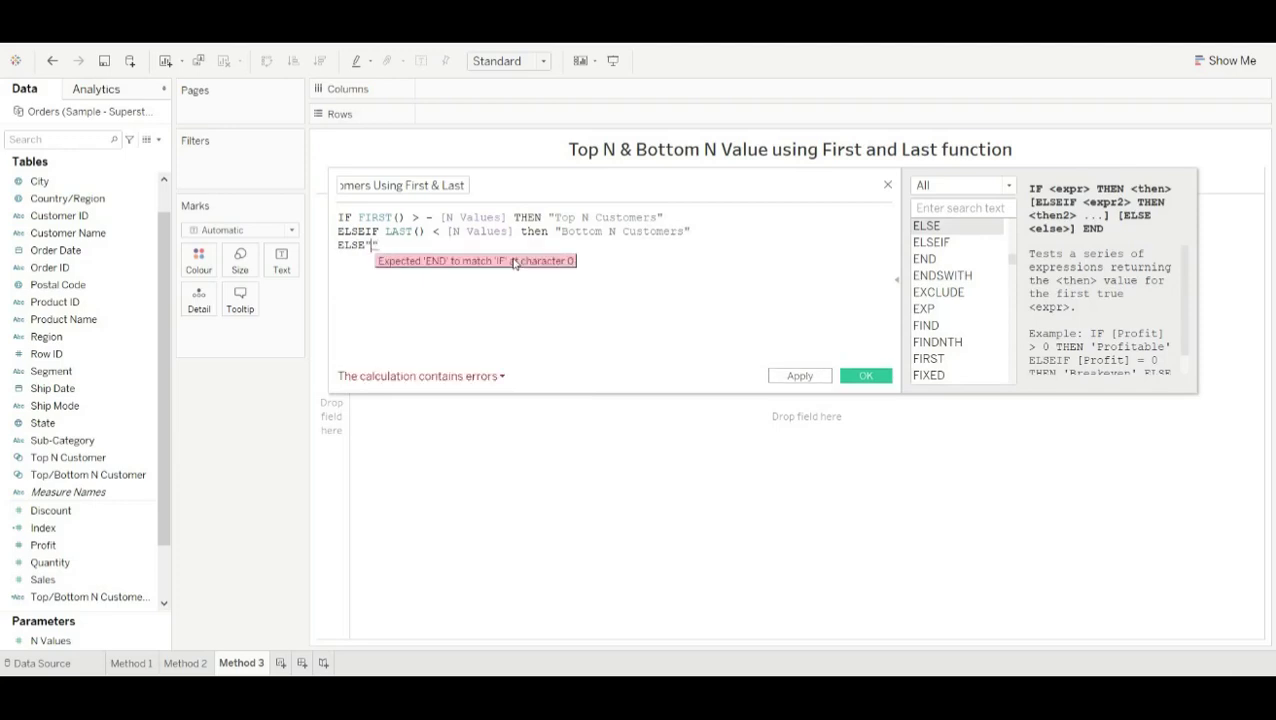
{"action": "type", "text": "Others"}
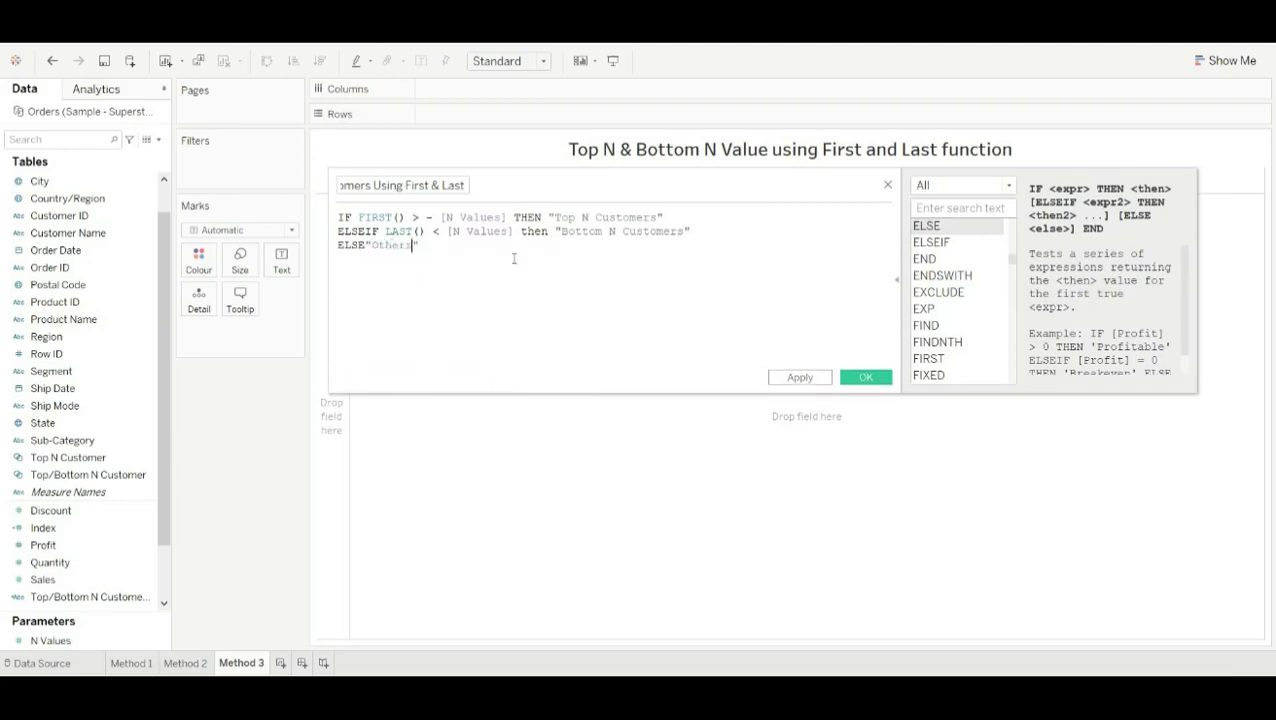
{"action": "key", "text": "Right"}
{"action": "key", "text": "Return"}
{"action": "type", "text": "end"}
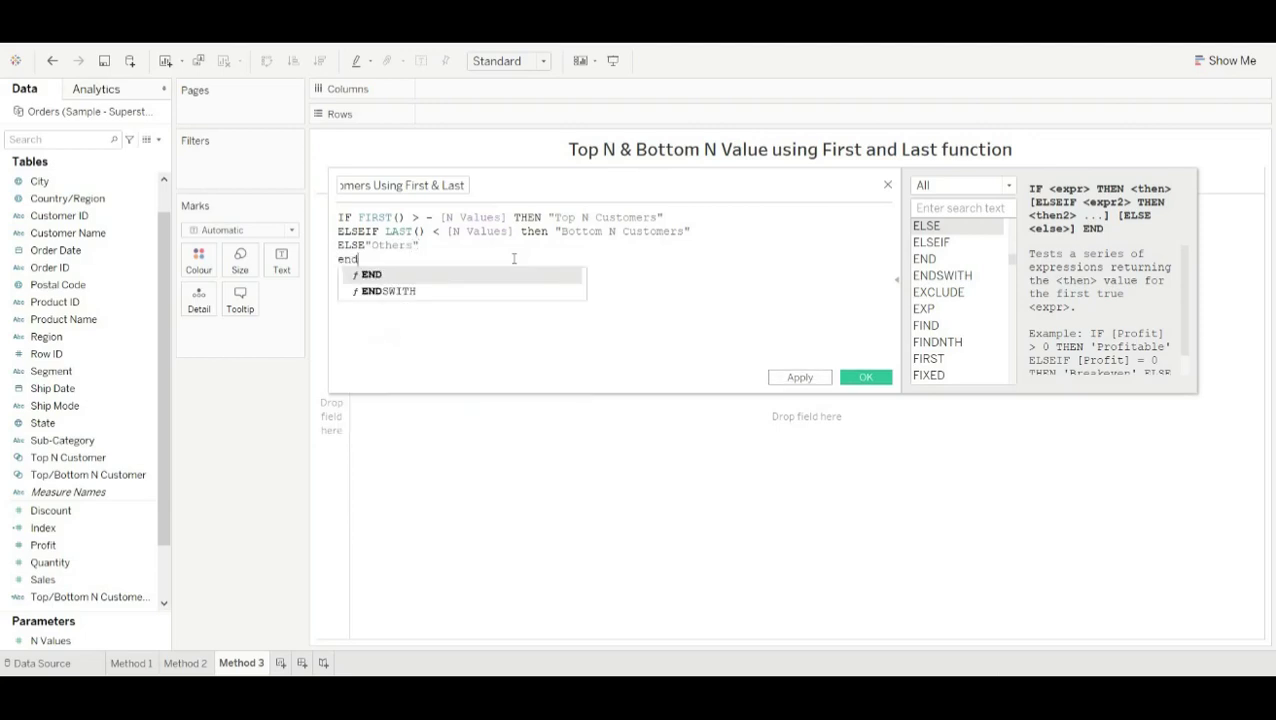
{"action": "key", "text": "Return"}
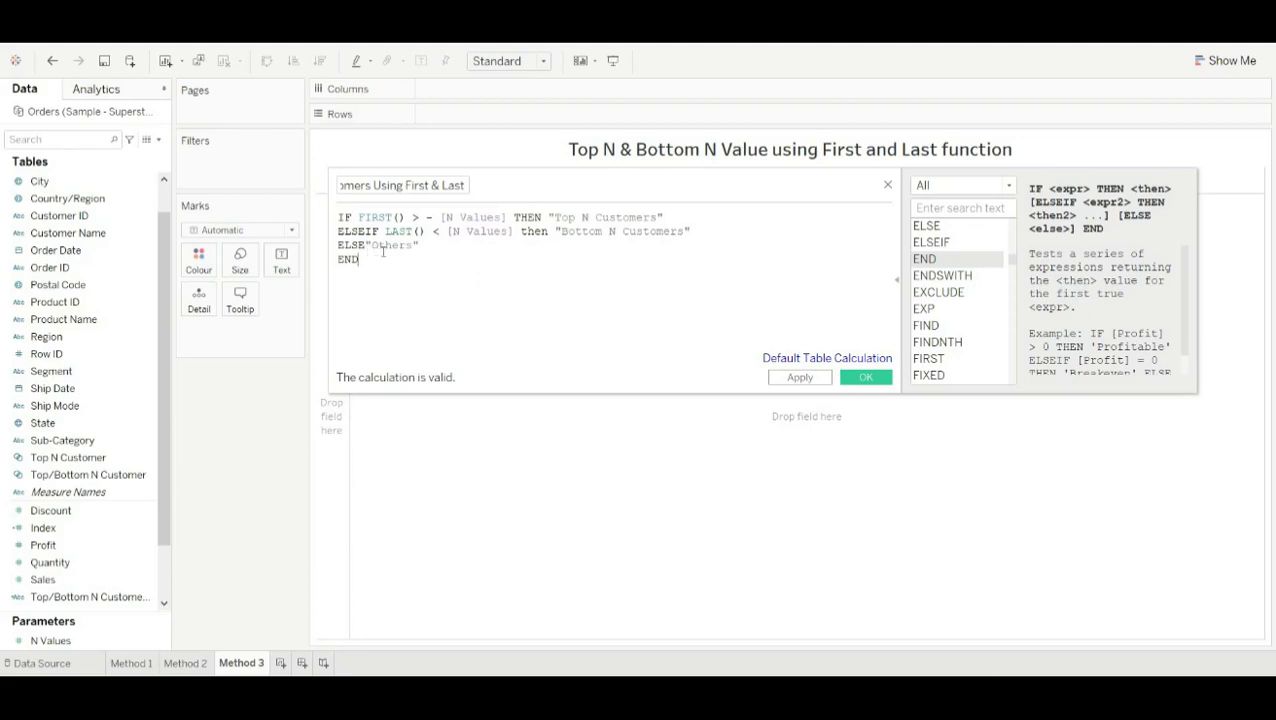
{"action": "left_click", "coordinate": [866, 378]}
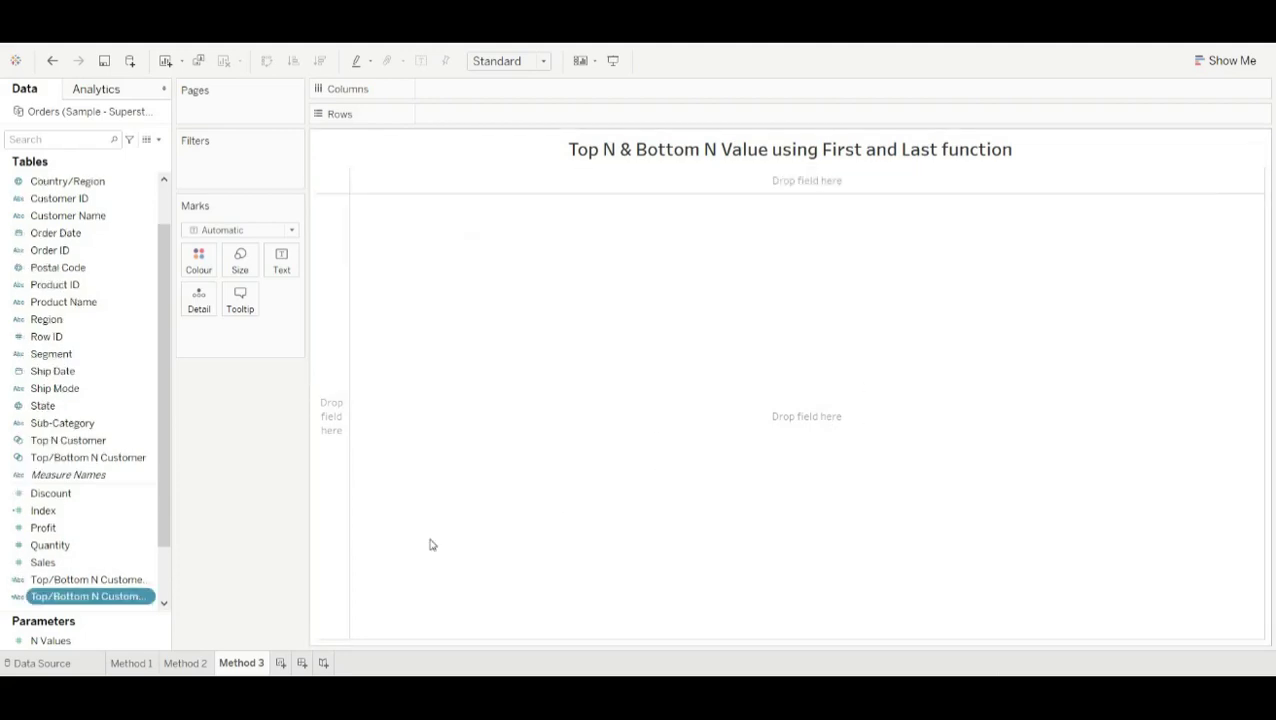
List customers with SUM(Sales) and filter by the First & Last field, keeping all three values.
{"action": "left_click_drag", "start_coordinate": [80, 215], "coordinate": [381, 401]}
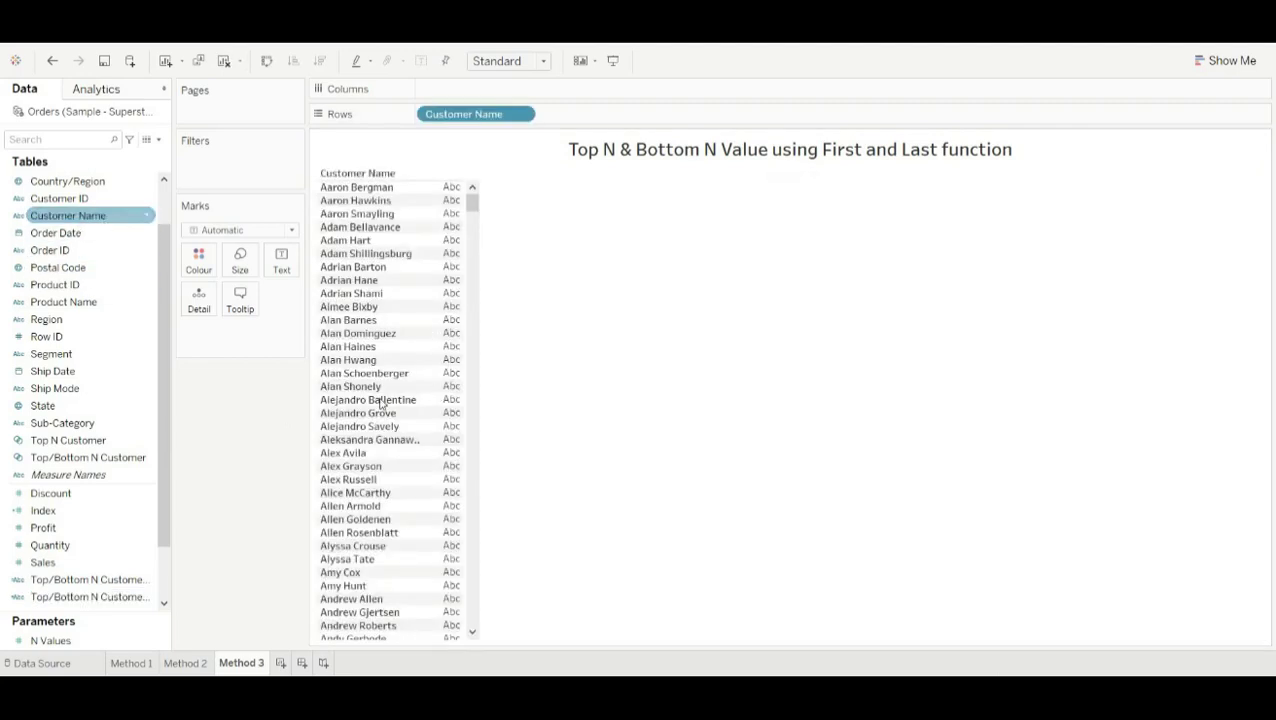
{"action": "double_click", "coordinate": [71, 566]}
{"action": "left_click", "coordinate": [123, 598]}
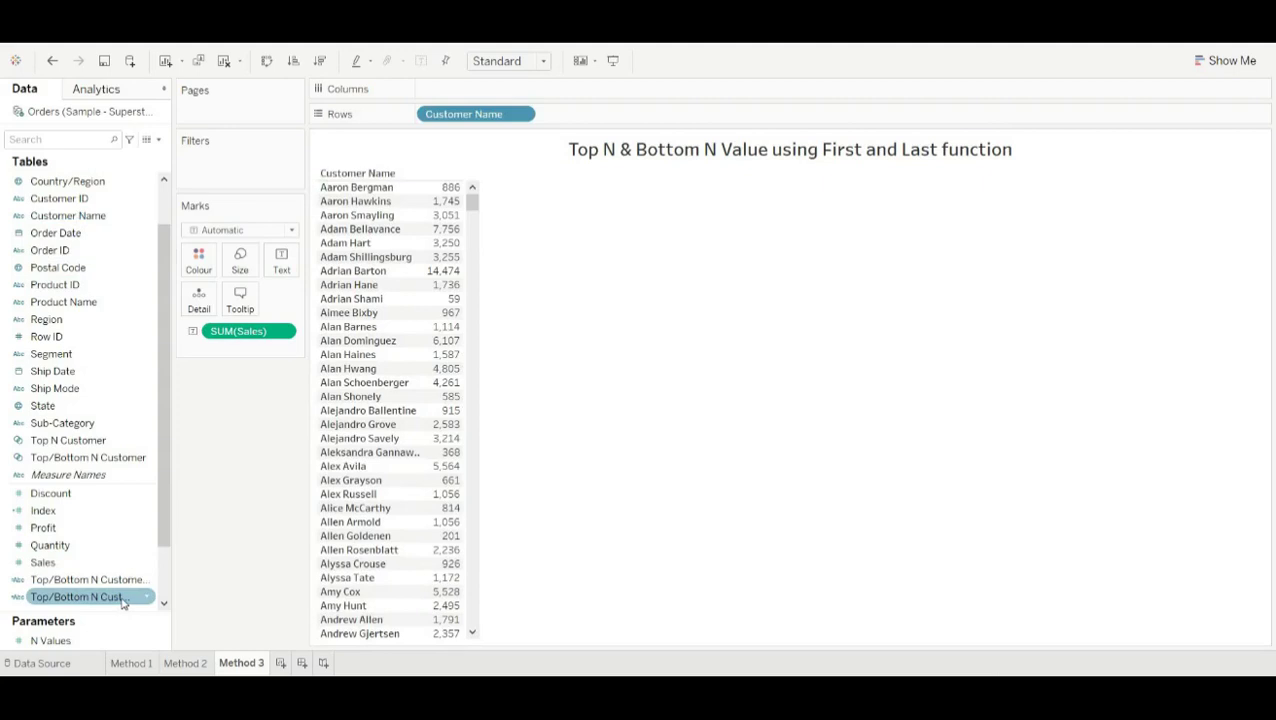
{"action": "left_click_drag", "start_coordinate": [170, 578], "coordinate": [243, 588]}
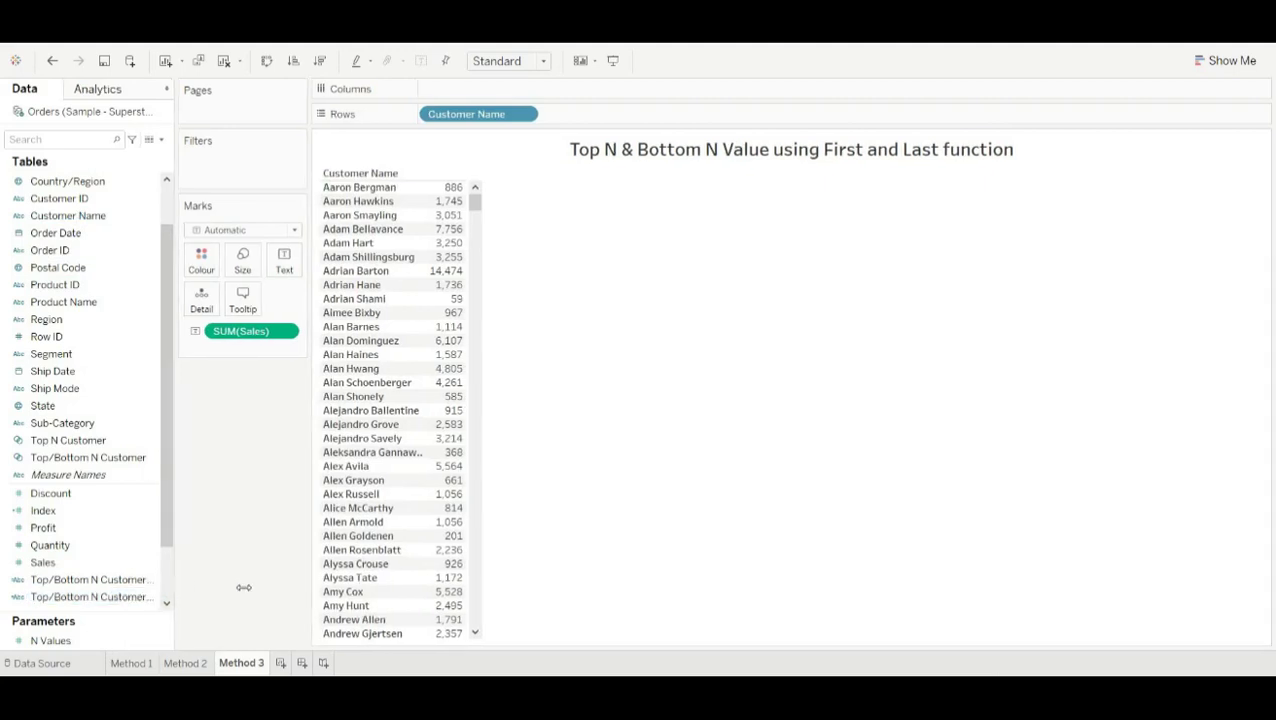
{"action": "left_click", "coordinate": [157, 597]}
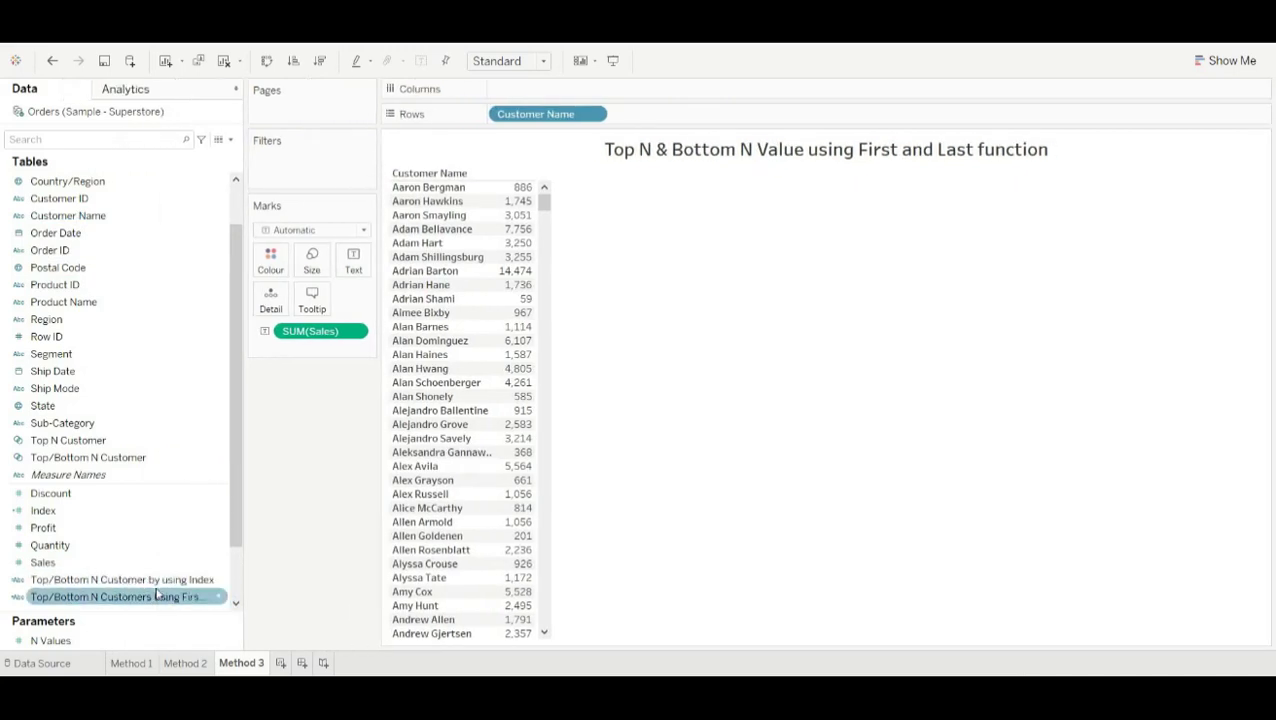
{"action": "left_click_drag", "start_coordinate": [157, 597], "coordinate": [349, 170]}
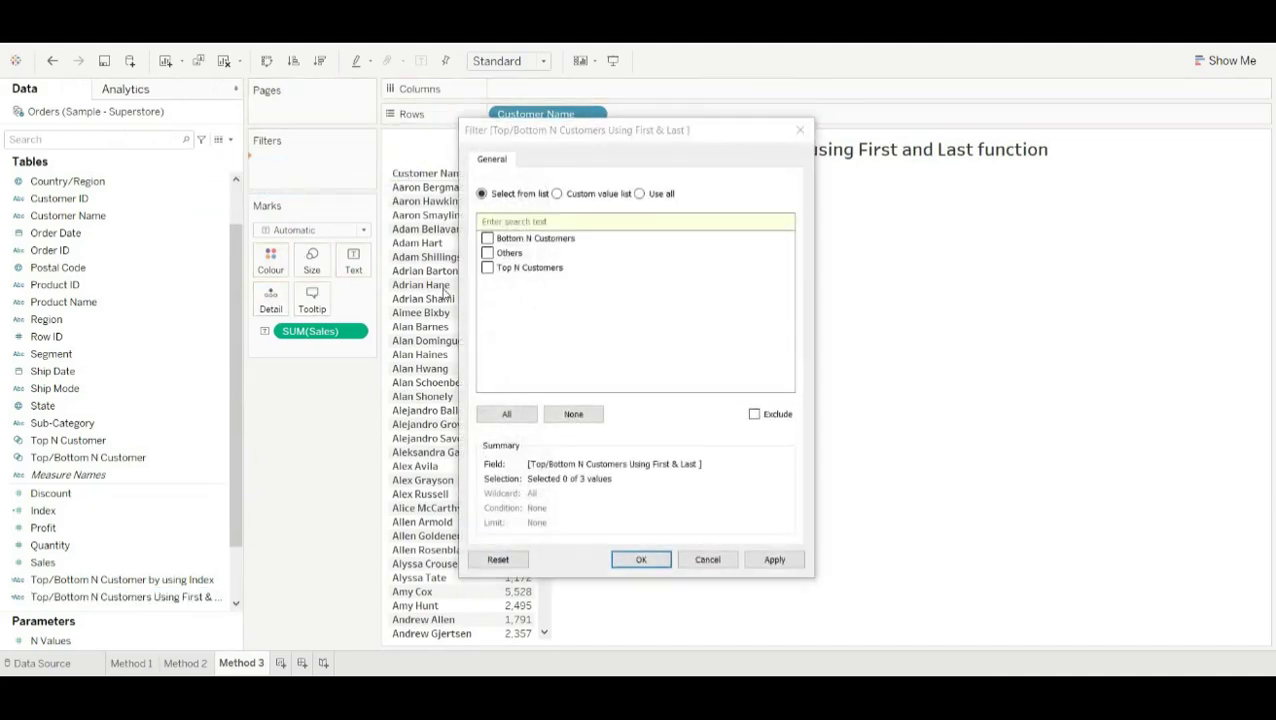
{"action": "left_click", "coordinate": [507, 414]}
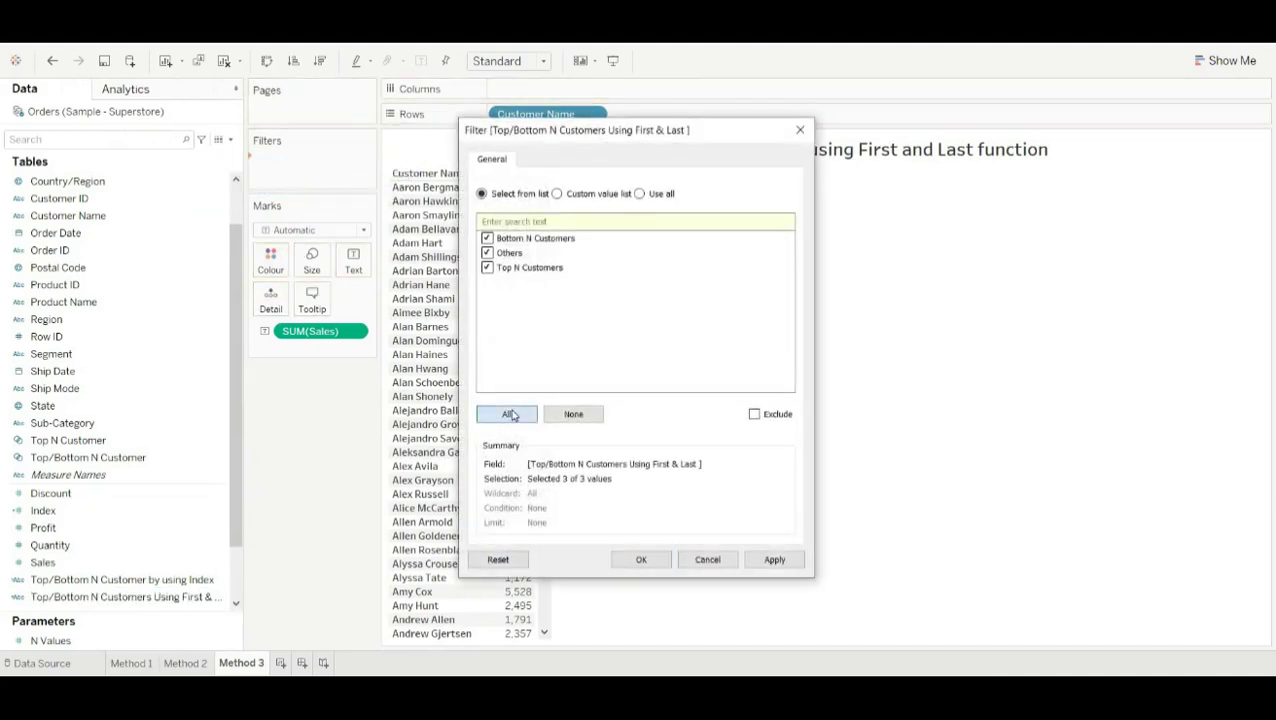
{"action": "left_click", "coordinate": [640, 560]}
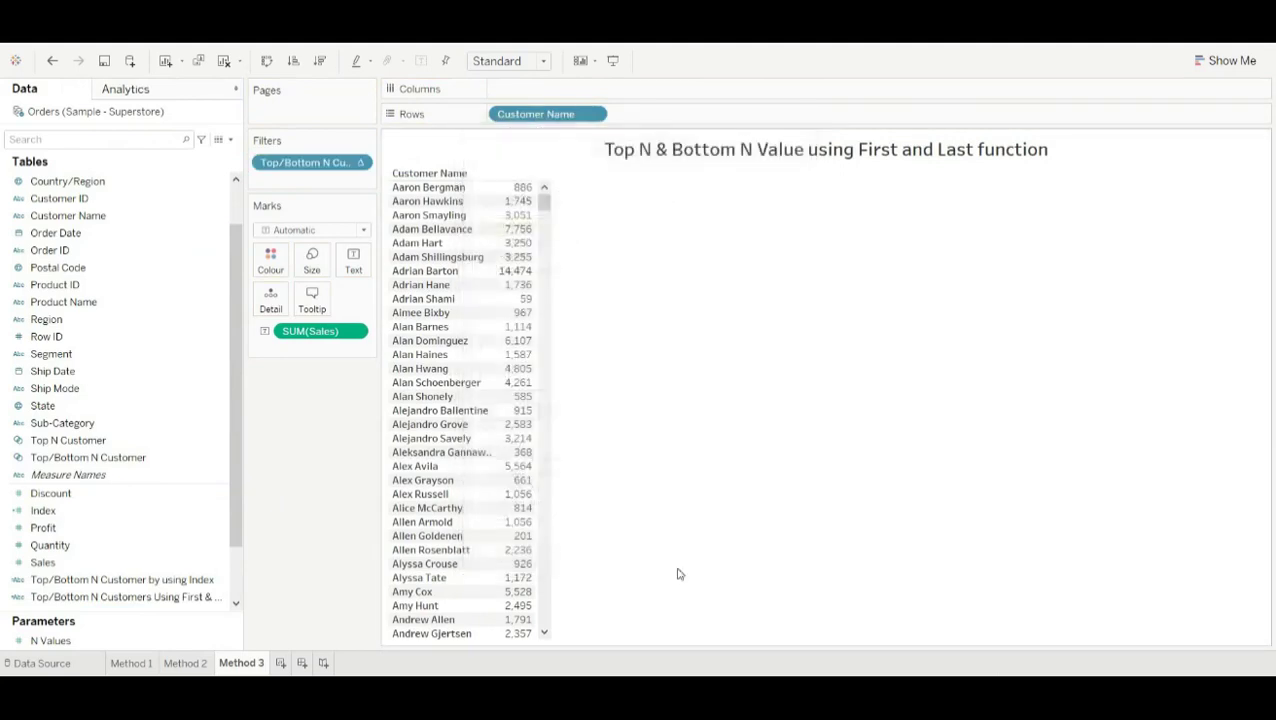
{"action": "left_click", "coordinate": [592, 115]}
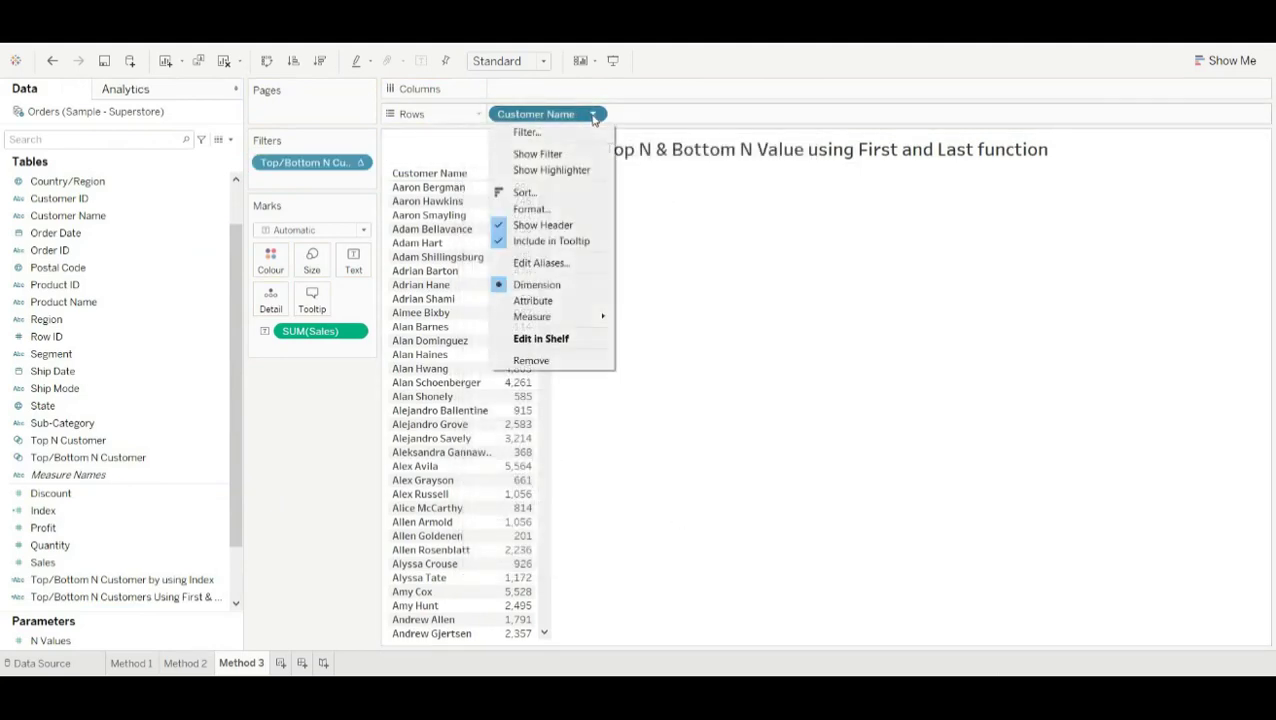
Sort the customer names in descending order by Sales.
{"action": "left_click", "coordinate": [556, 191]}
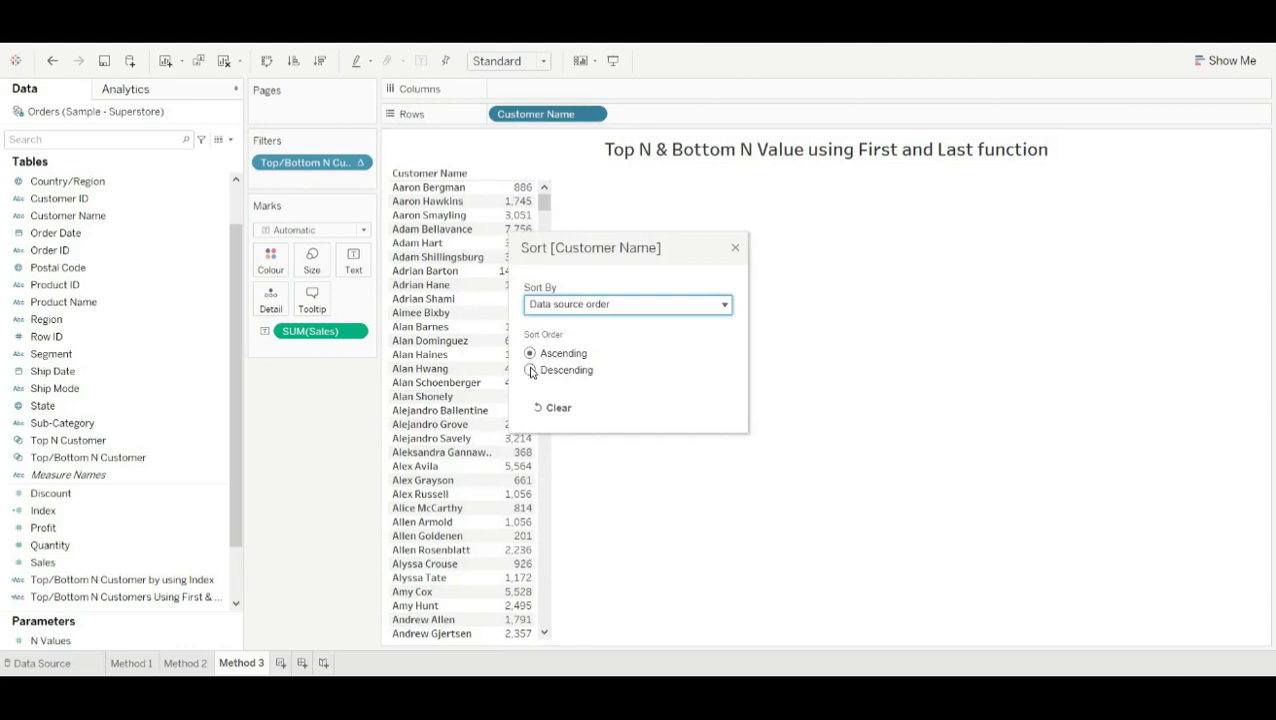
{"action": "left_click", "coordinate": [531, 370]}
{"action": "left_click", "coordinate": [601, 304]}
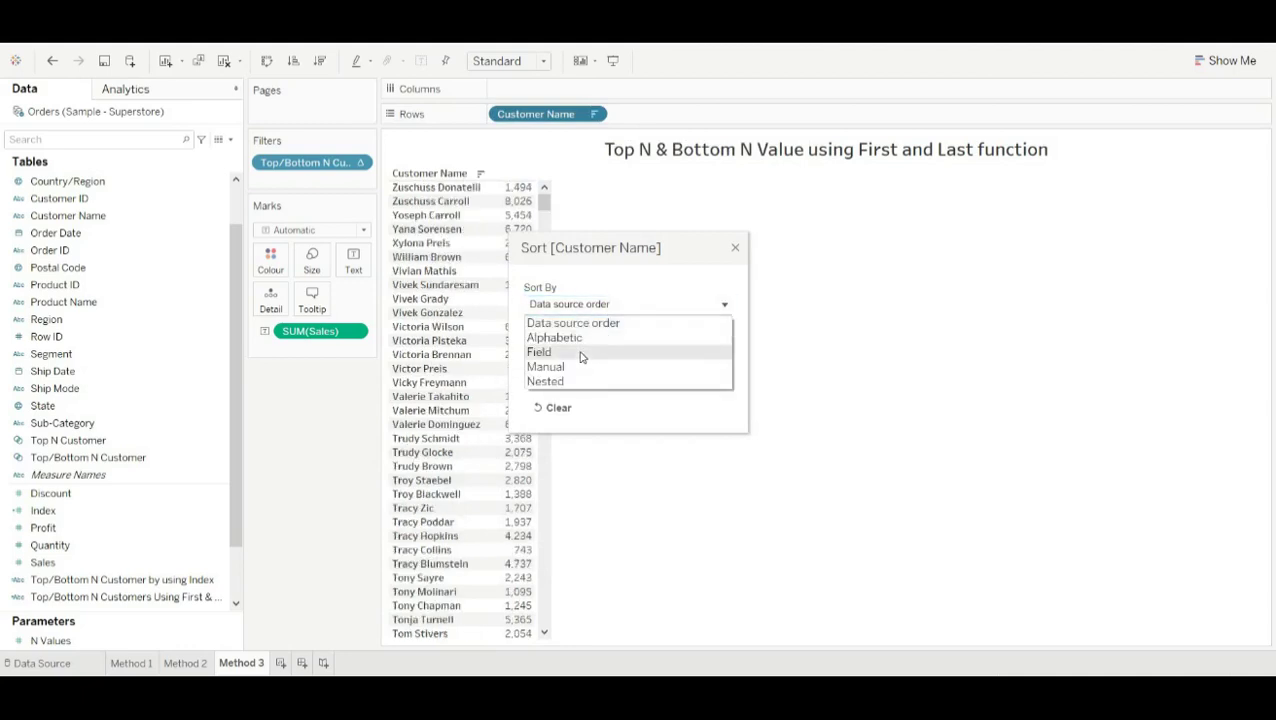
{"action": "left_click", "coordinate": [590, 352]}
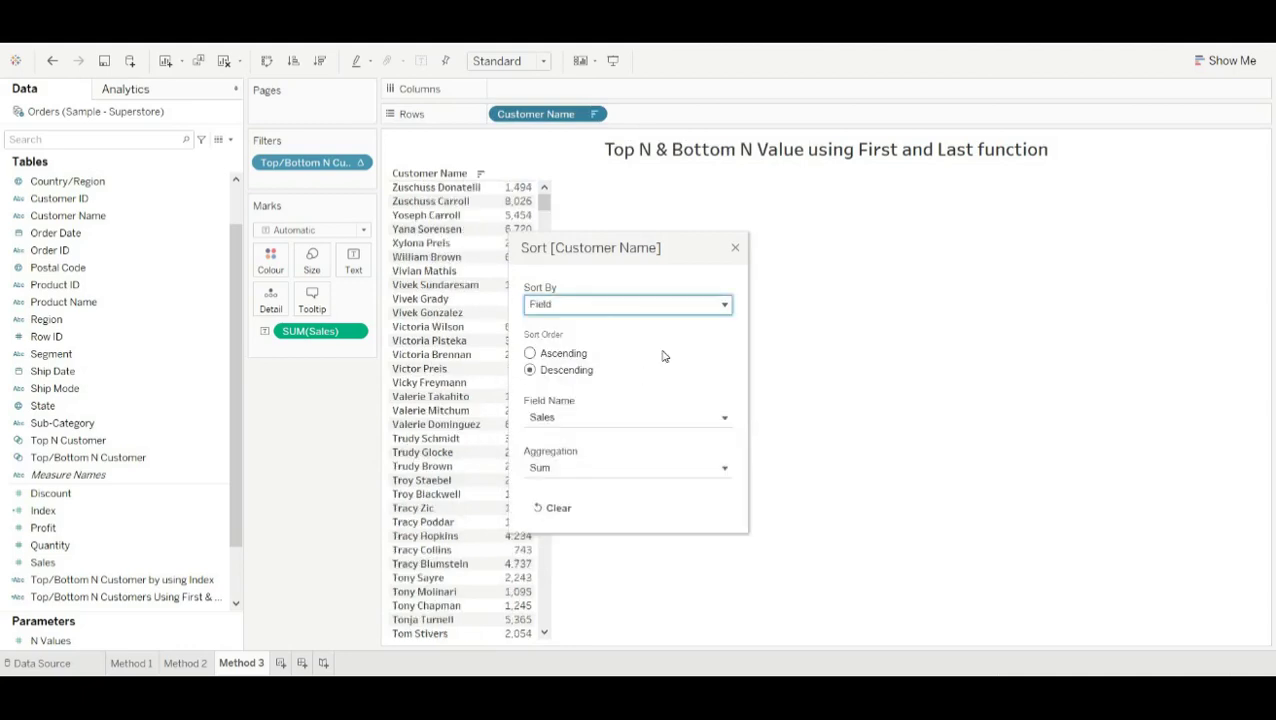
{"action": "left_click", "coordinate": [735, 249]}
Show the filter card and N Values control, exclude Others, and set N Values to 10.
{"action": "left_click", "coordinate": [358, 165]}
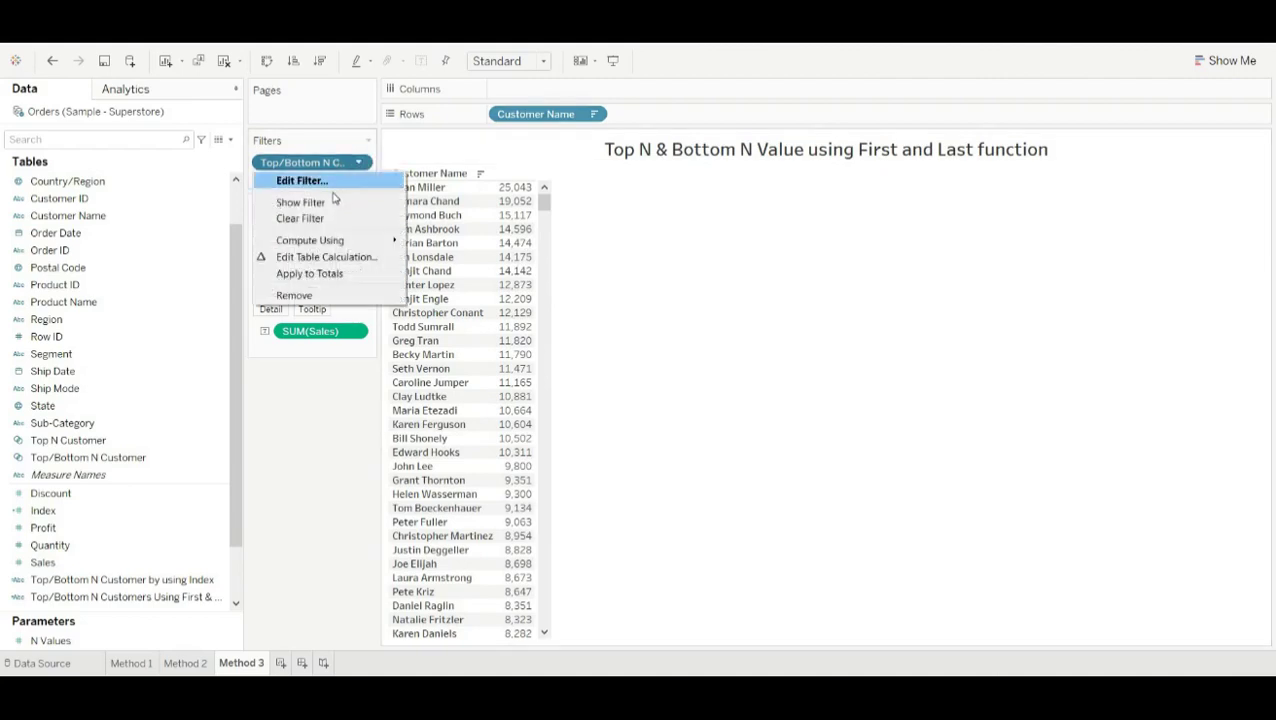
{"action": "left_click", "coordinate": [333, 202]}
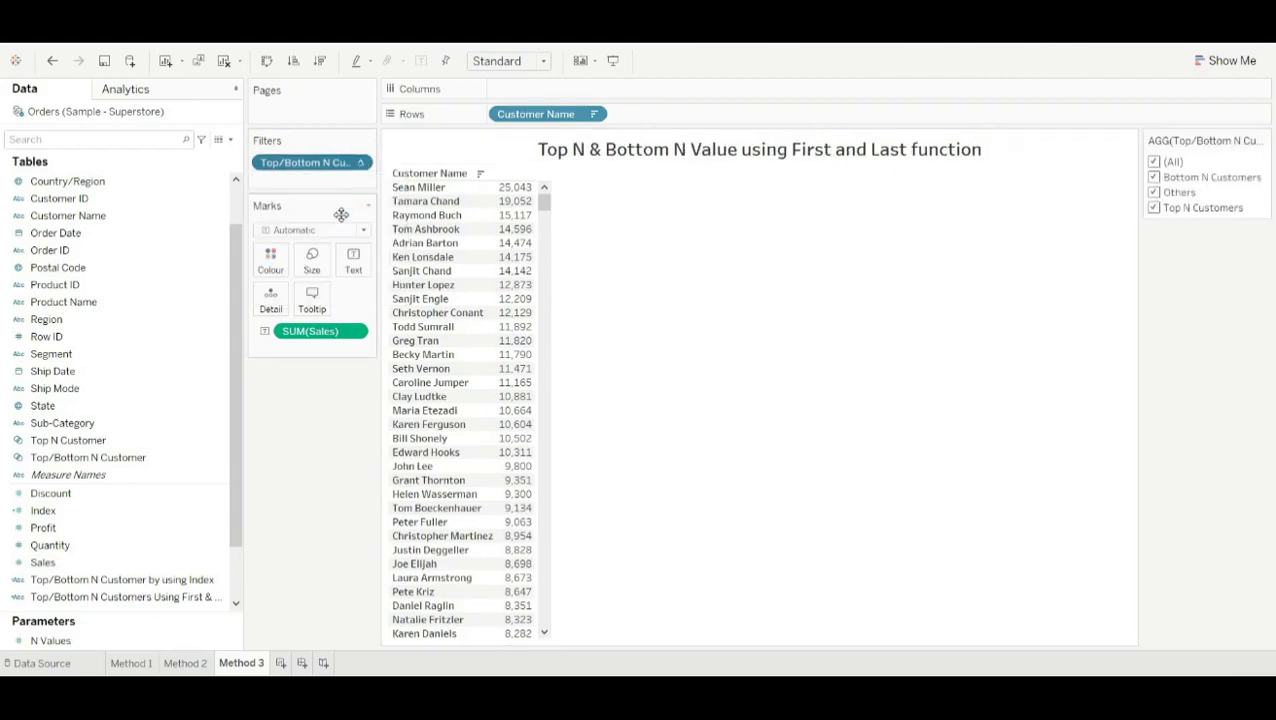
{"action": "right_click", "coordinate": [230, 640]}
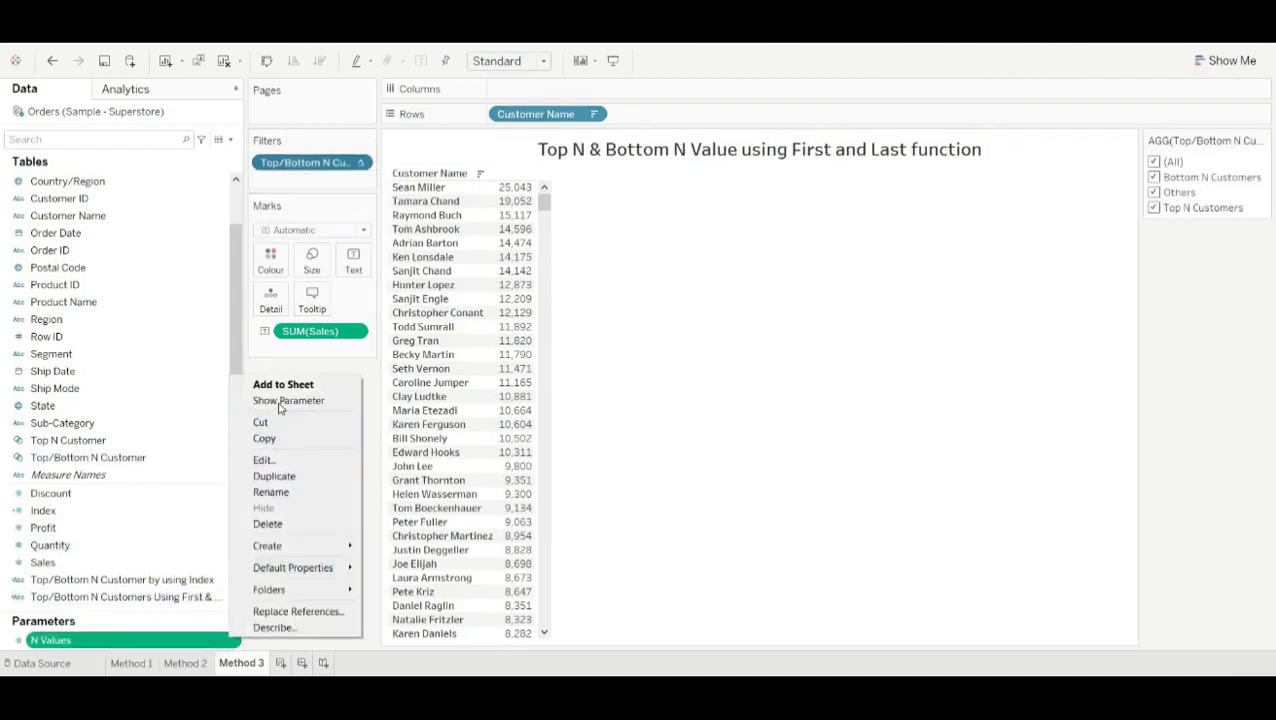
{"action": "left_click", "coordinate": [275, 401]}
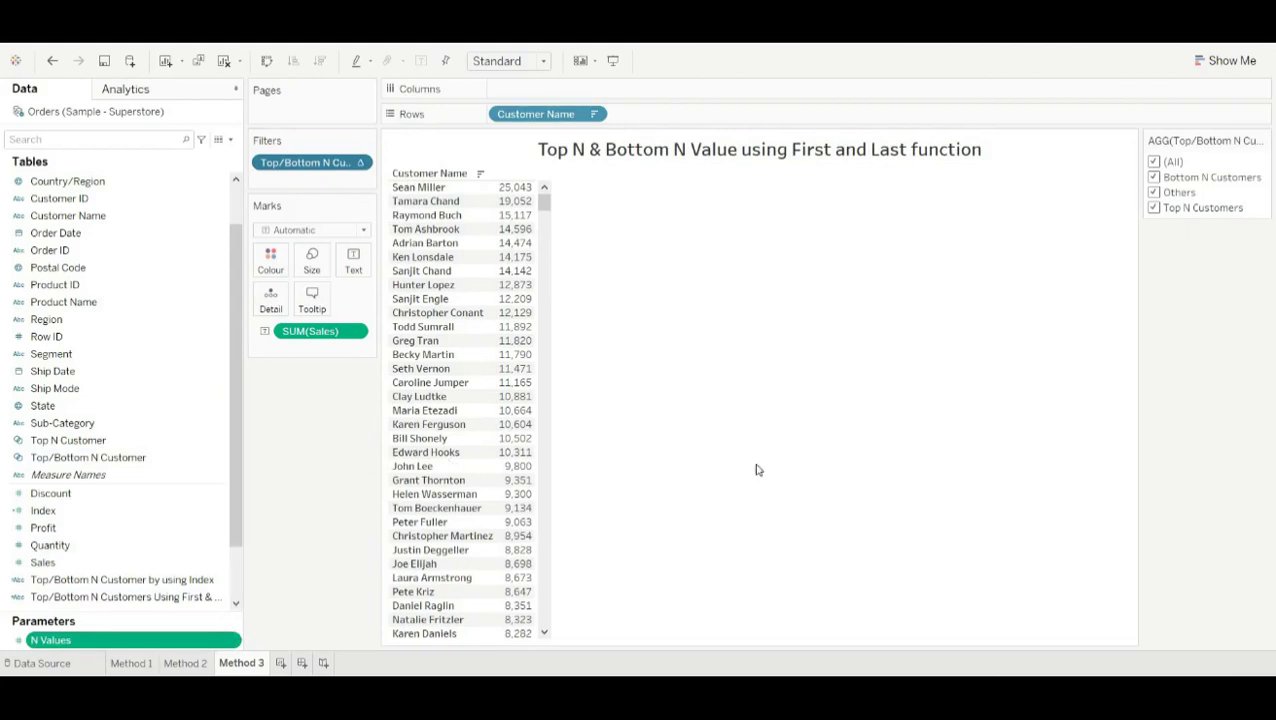
{"action": "left_click", "coordinate": [1153, 192]}
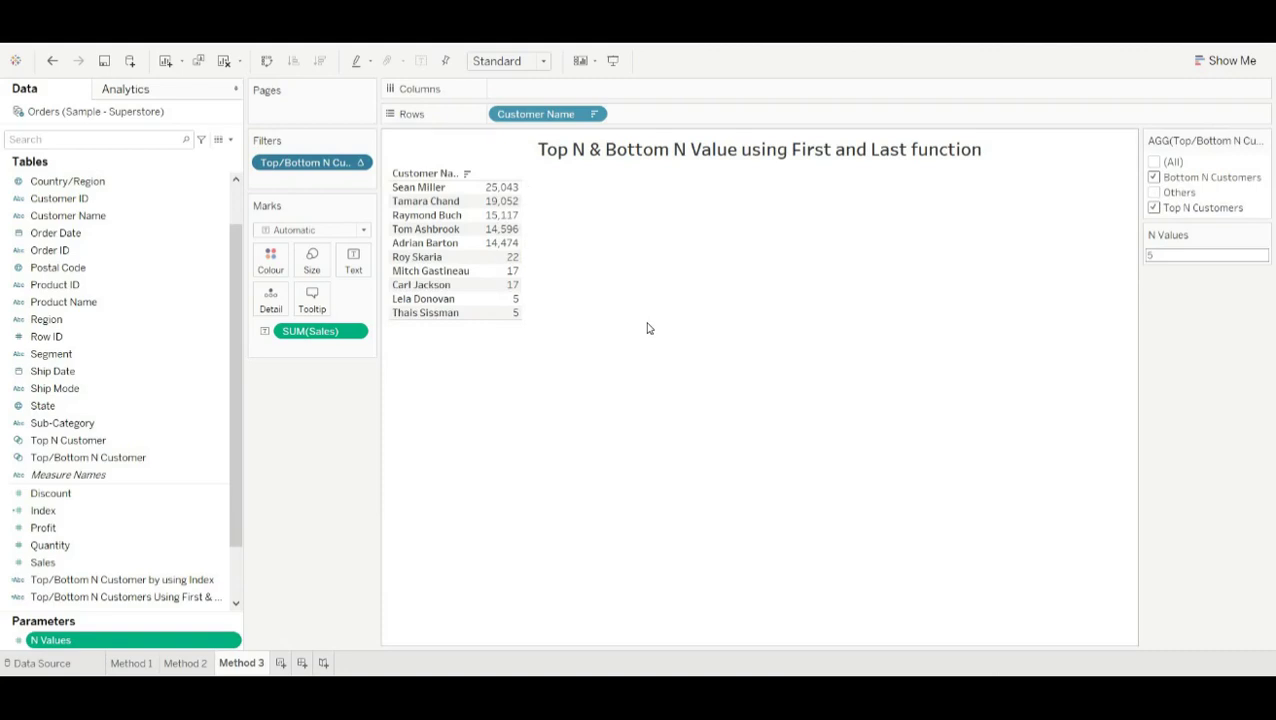
{"action": "double_click", "coordinate": [1191, 256]}
{"action": "type", "text": "10"}
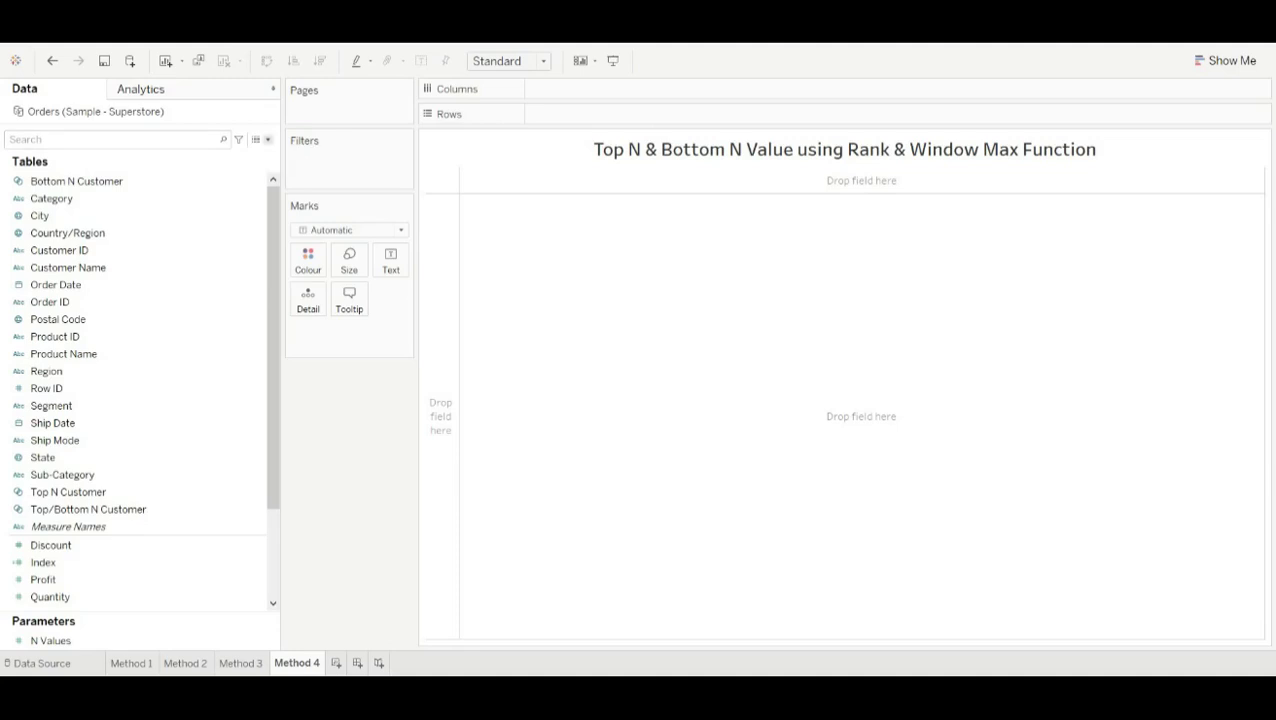
Create a calculated field named 'Top/Bottom N Customer Using Rank & Window Max'.
{"action": "left_click", "coordinate": [267, 139]}
{"action": "left_click", "coordinate": [150, 153]}
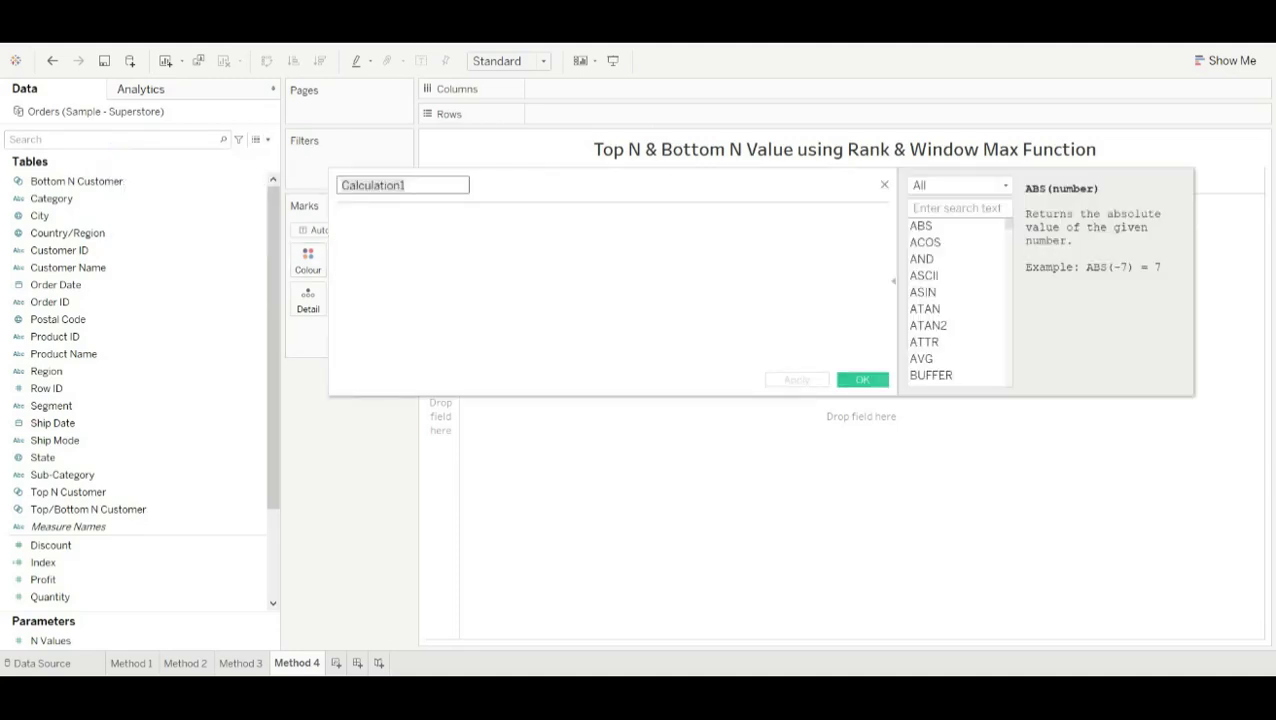
{"action": "key", "text": "ctrl+a"}
{"action": "key", "text": "BackSpace"}
{"action": "type", "text": "Top"}
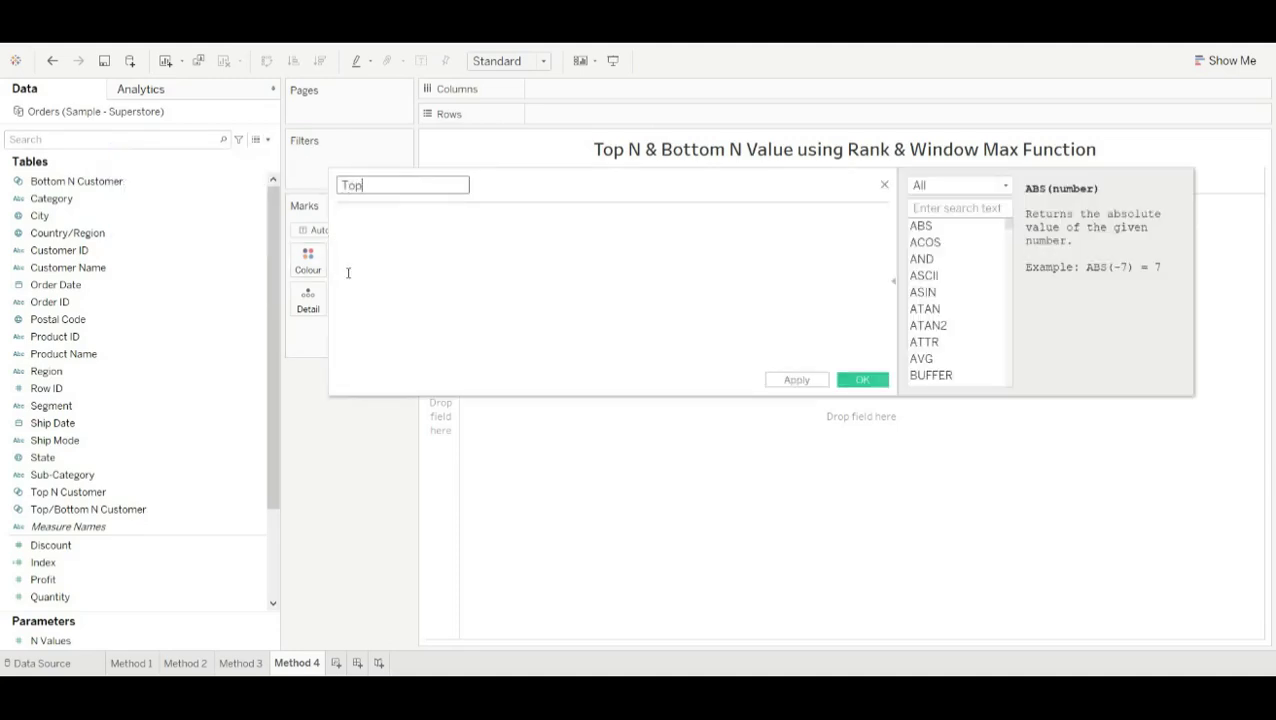
{"action": "type", "text": "/Bottom N Custome"}
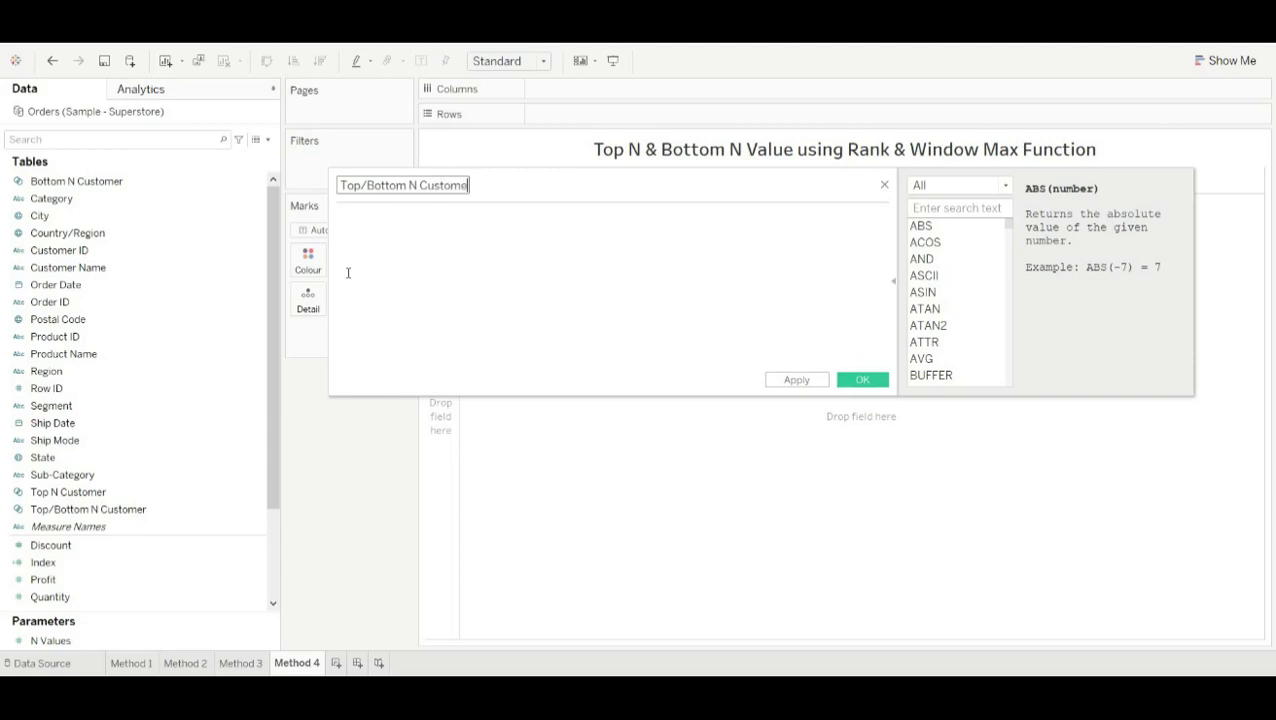
{"action": "type", "text": "r Using Rank & Window "}
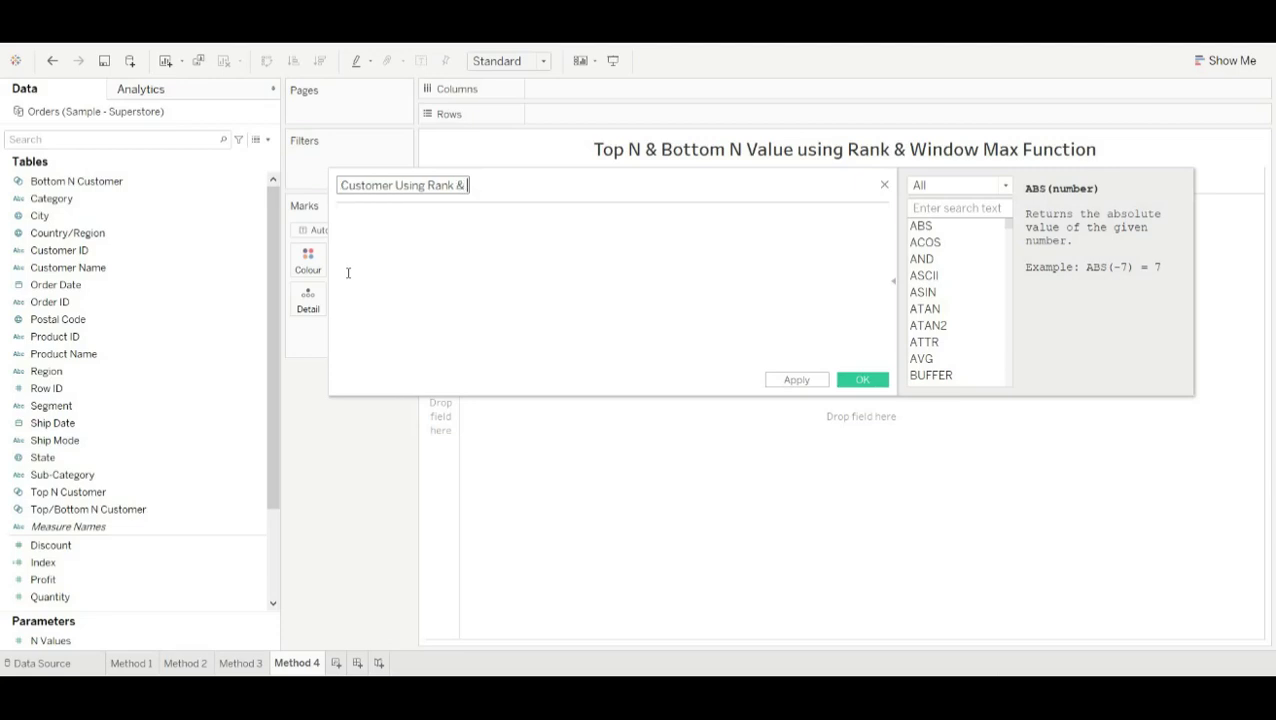
{"action": "type", "text": "Max"}
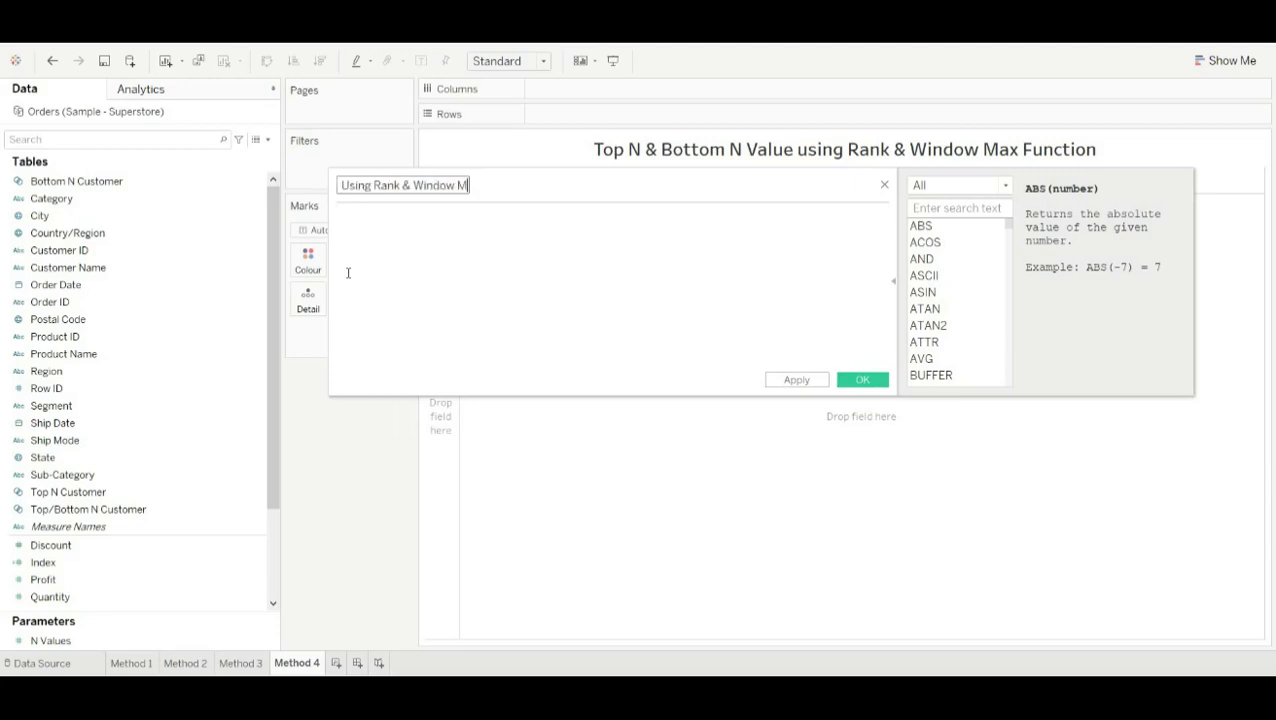
Begin the formula with IF RANK(SUM([Sales])).
{"action": "left_click", "coordinate": [362, 222]}
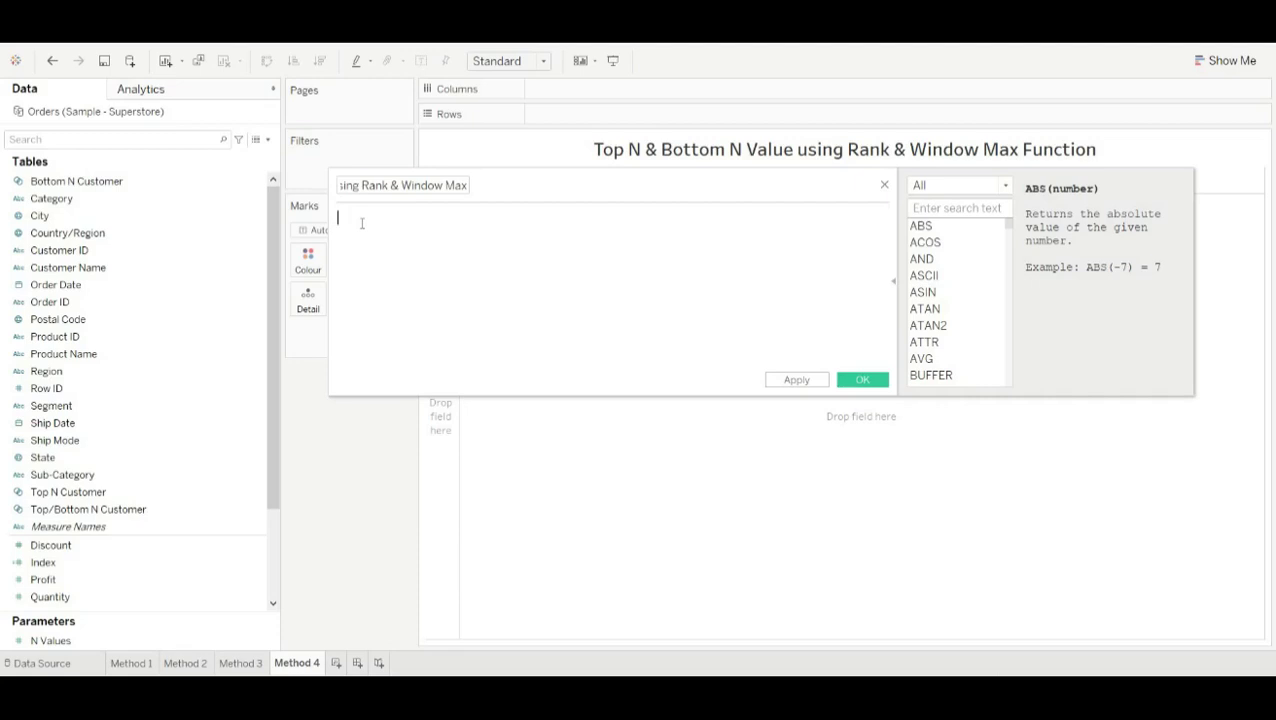
{"action": "type", "text": "IF "}
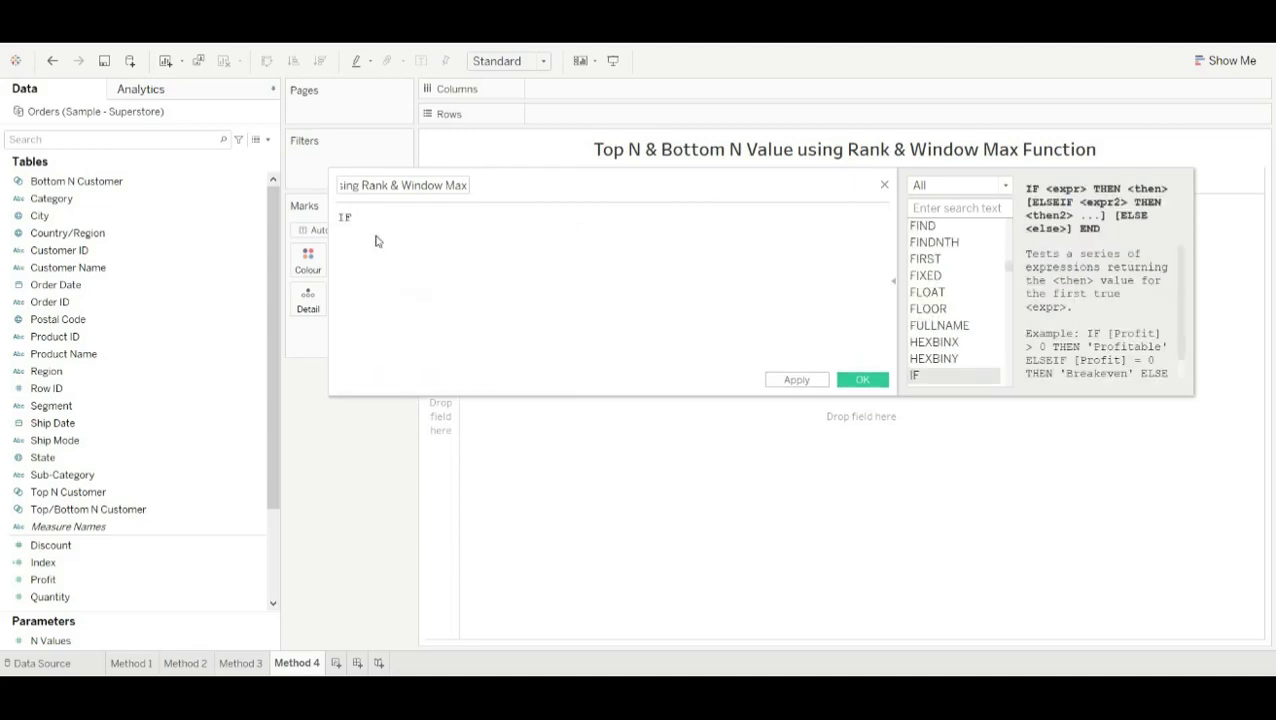
{"action": "type", "text": "RAN"}
{"action": "key", "text": "Return"}
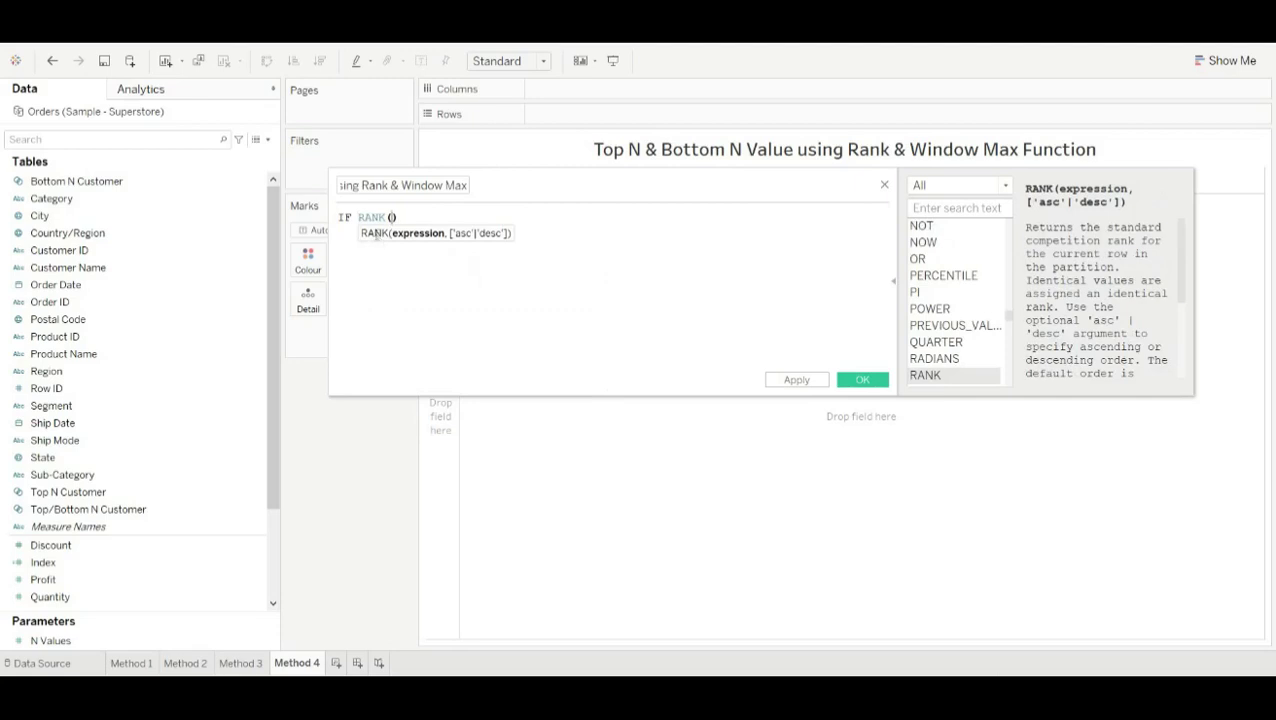
{"action": "type", "text": "sum"}
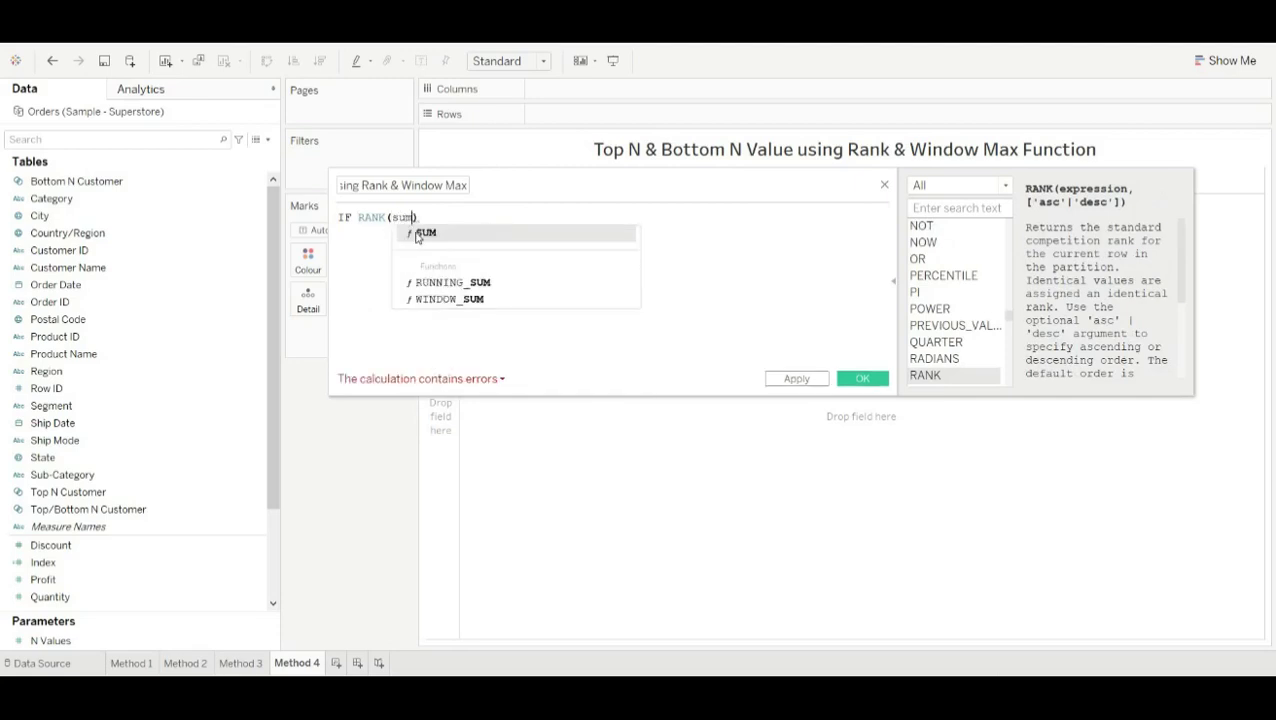
{"action": "left_click", "coordinate": [418, 235]}
{"action": "type", "text": "sal"}
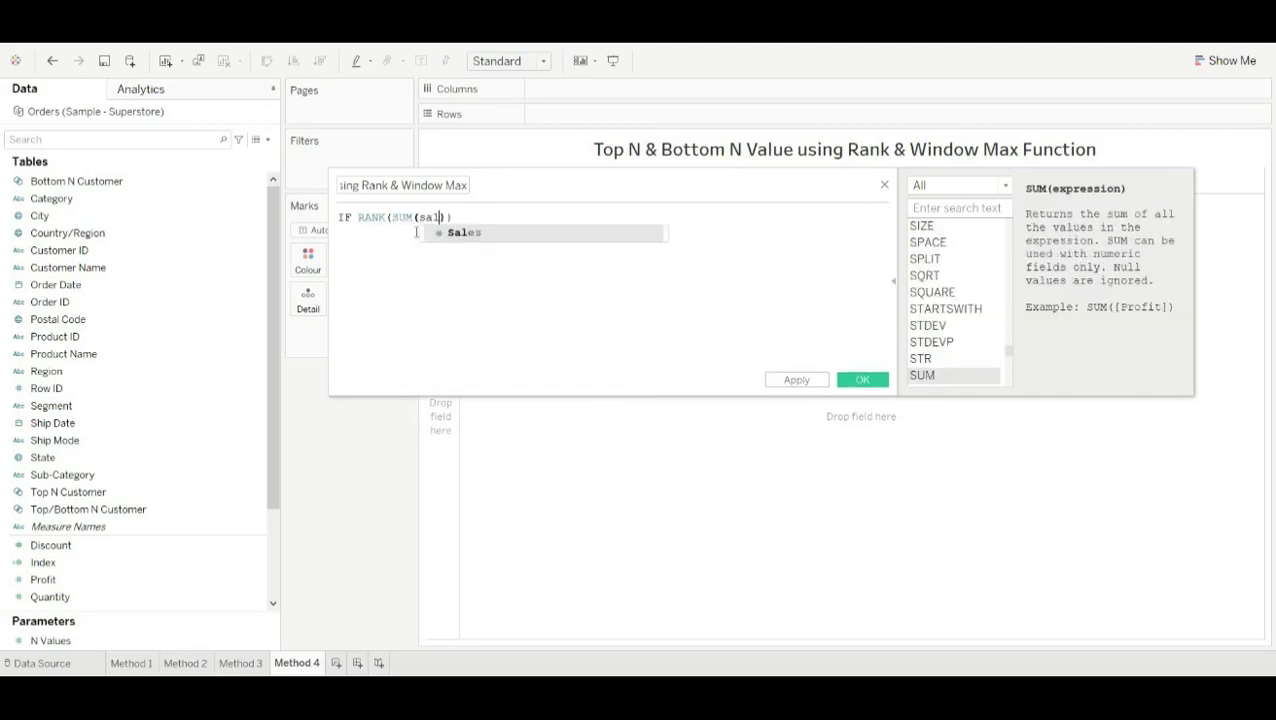
{"action": "left_click", "coordinate": [443, 232]}
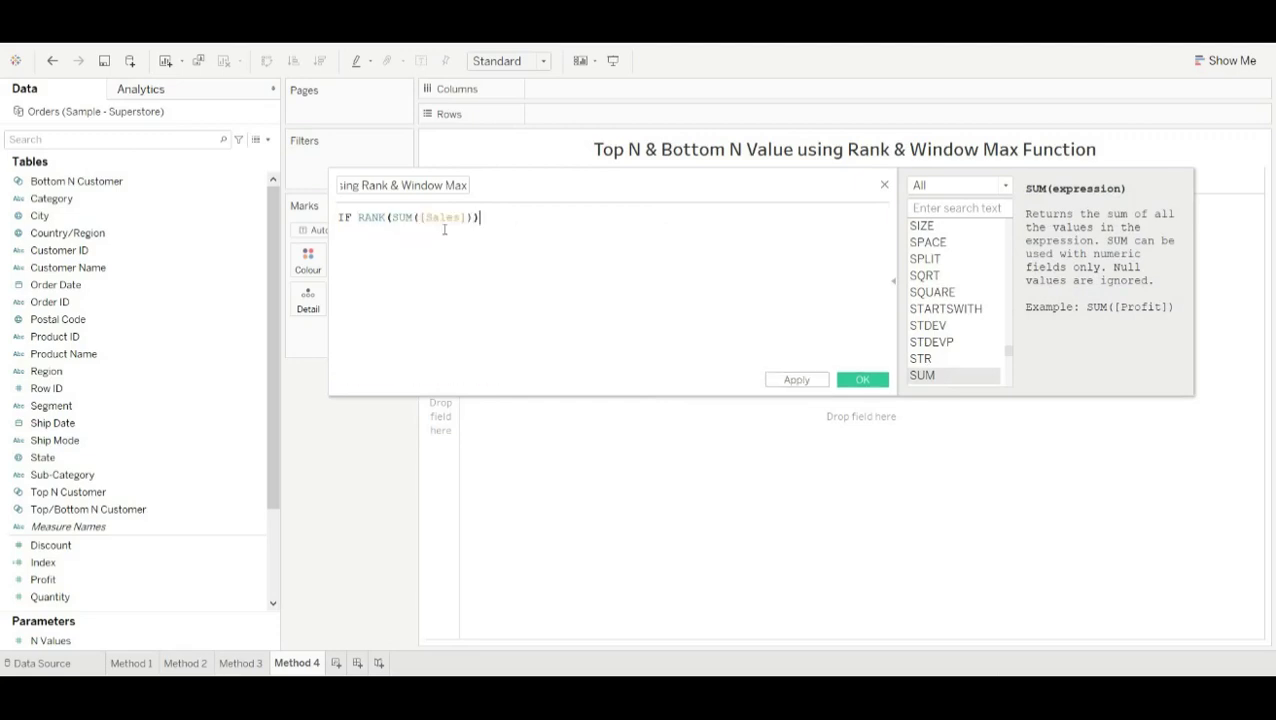
{"action": "key", "text": "Right"}
Complete the condition with <= [N Values] THEN "Top N Customers".
{"action": "type", "text": "<= n"}
{"action": "left_click", "coordinate": [536, 228]}
{"action": "type", "text": "then"}
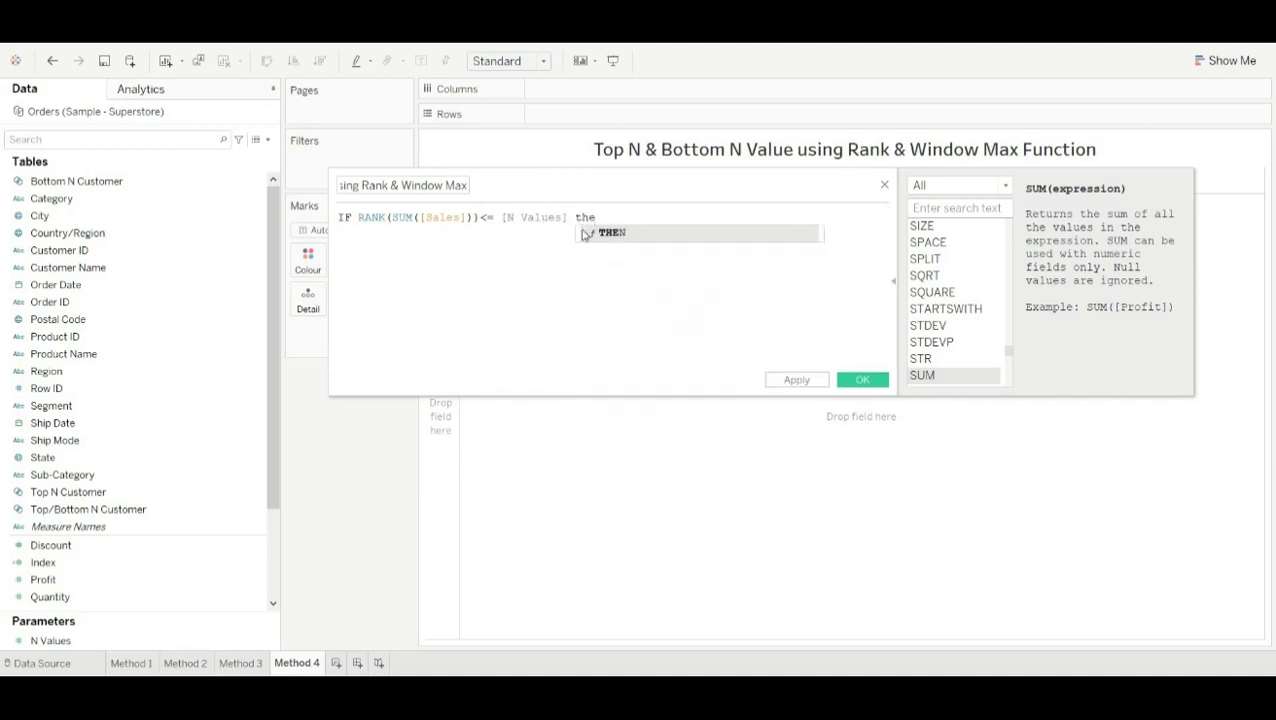
{"action": "left_click", "coordinate": [598, 232]}
{"action": "type", "text": "\""}
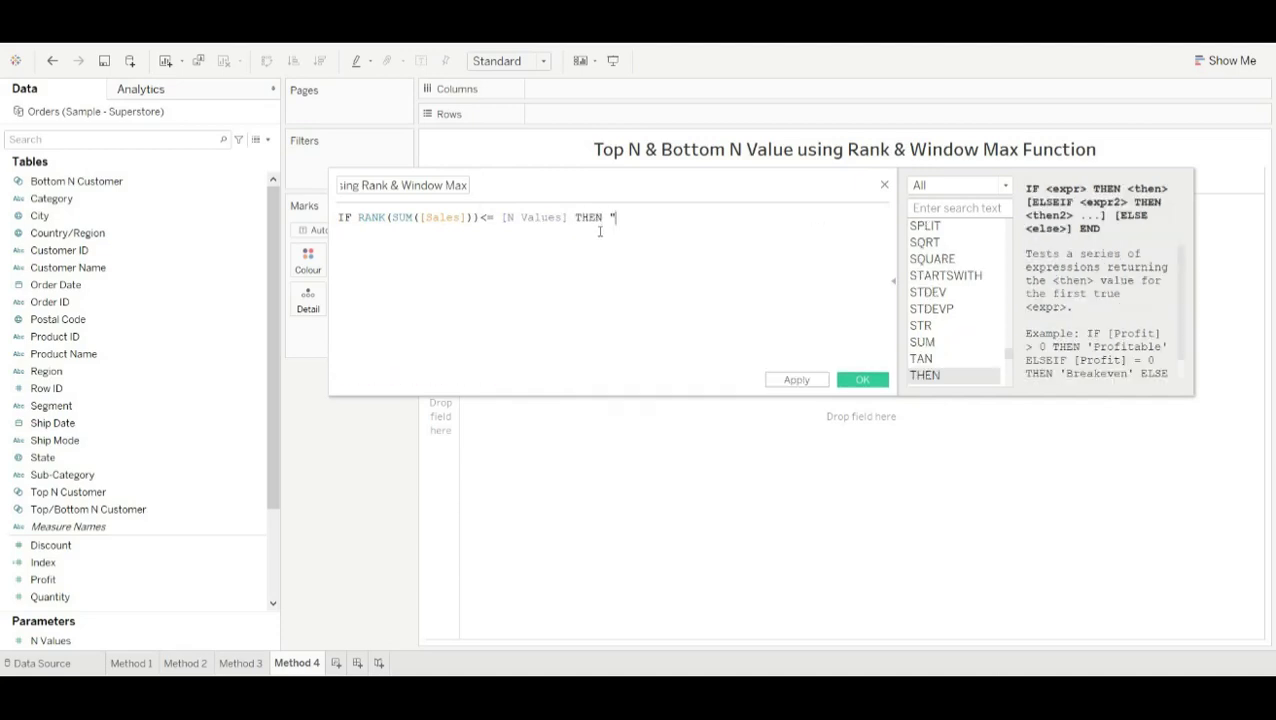
{"action": "type", "text": "Top N Customers"}
{"action": "key", "text": "Right"}
{"action": "key", "text": "Return"}
Start the ELSEIF line with RANK(SUM([Sales])).
{"action": "type", "text": "else"}
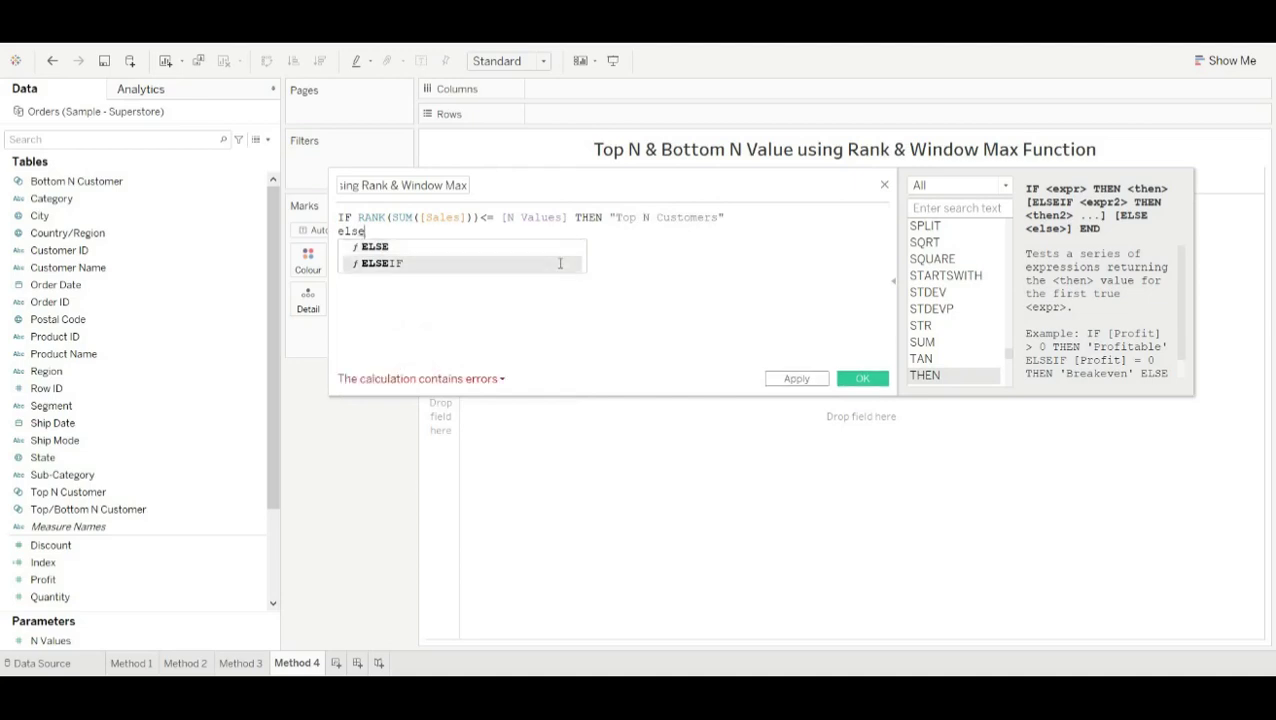
{"action": "left_click", "coordinate": [560, 263]}
{"action": "type", "text": "ra"}
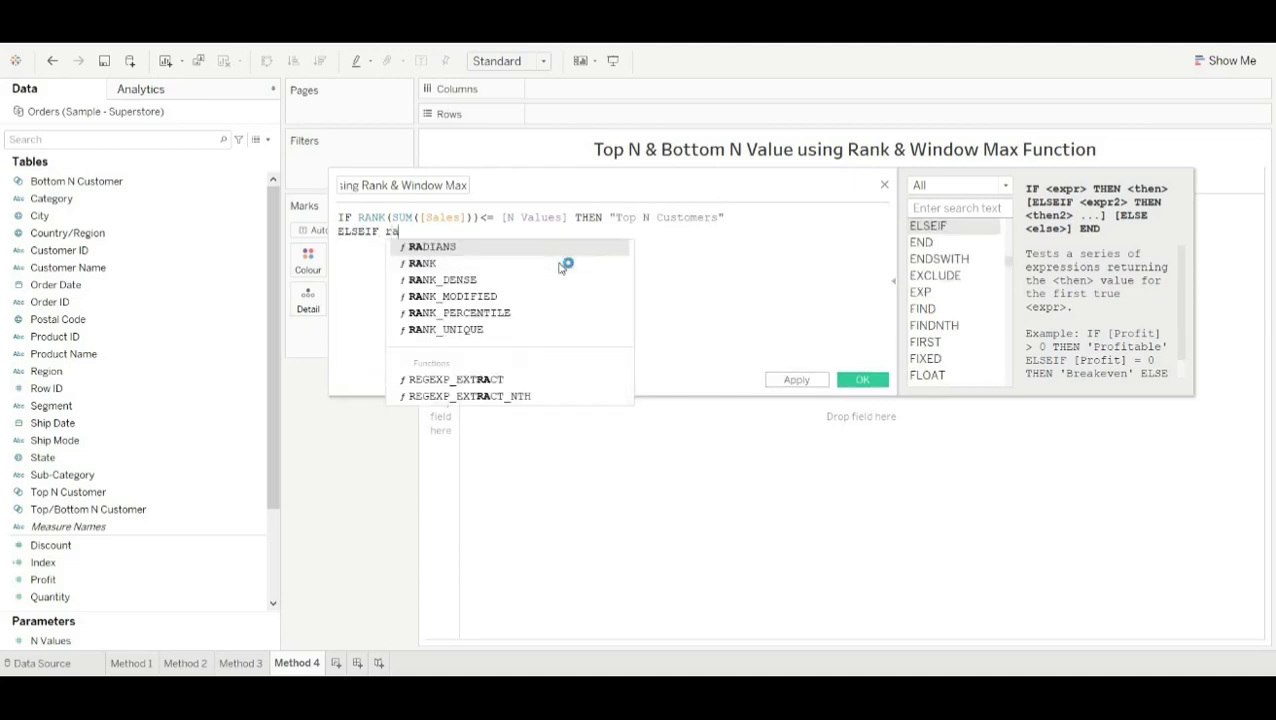
{"action": "left_click", "coordinate": [548, 266]}
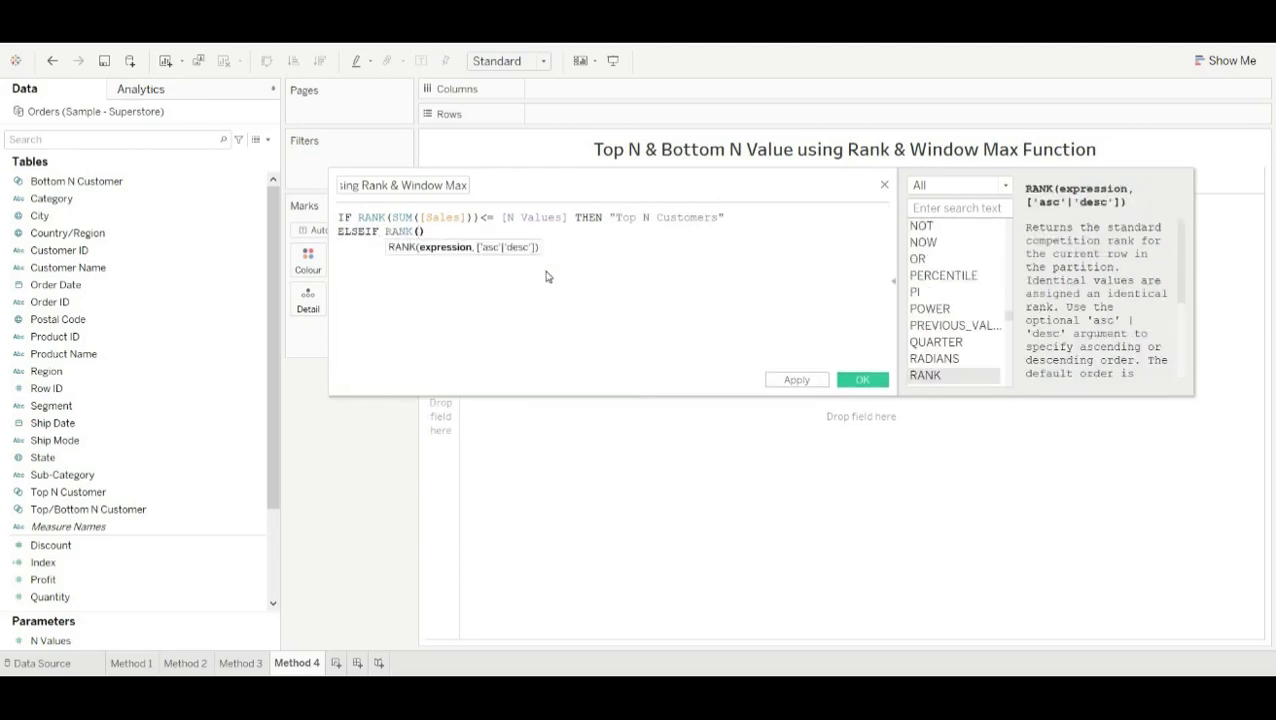
{"action": "type", "text": "sum"}
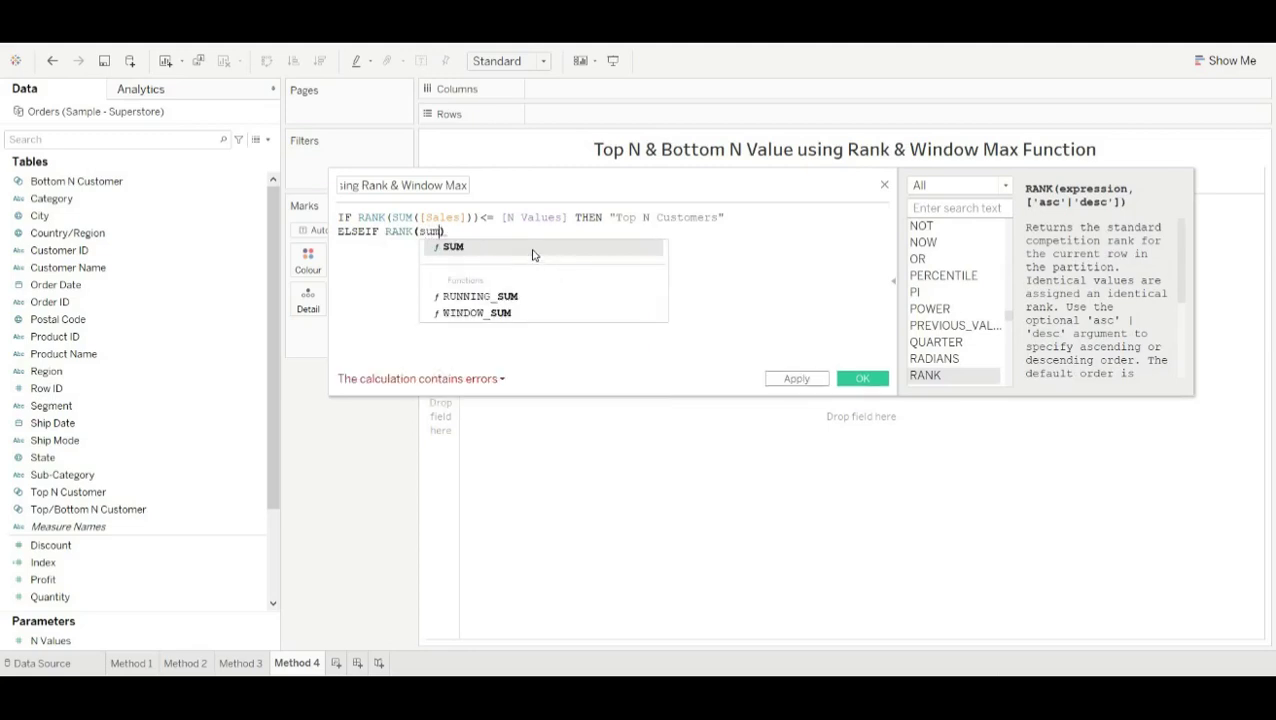
{"action": "left_click", "coordinate": [533, 250]}
{"action": "type", "text": "sales"}
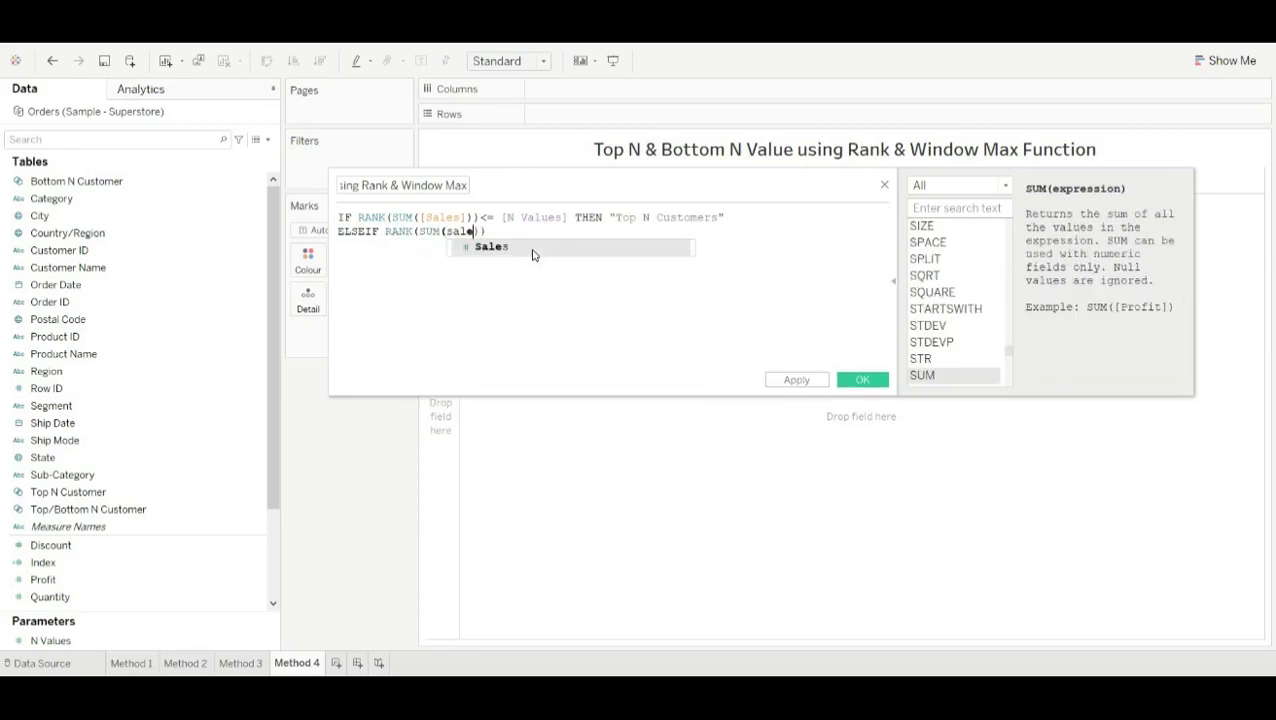
{"action": "left_click", "coordinate": [533, 250]}
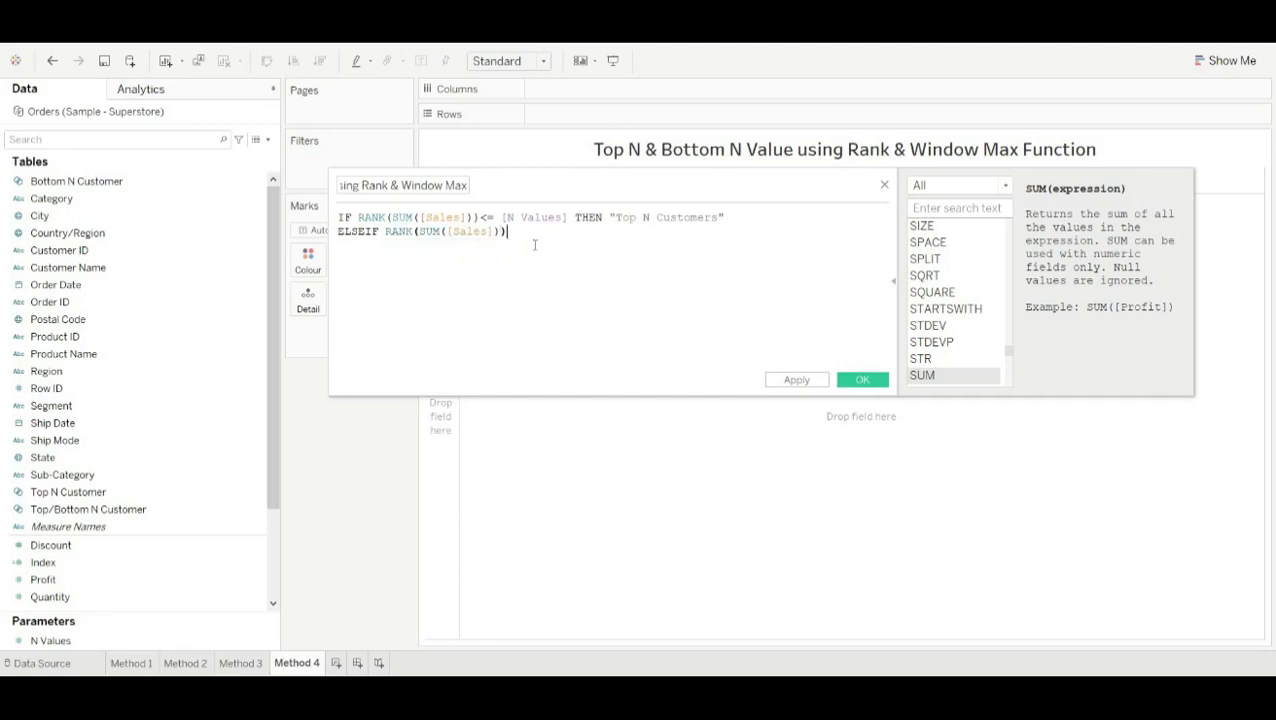
Compare it with > WINDOW_MAX(RANK(SUM([Sales]))) - [N Values].
{"action": "type", "text": "> windo"}
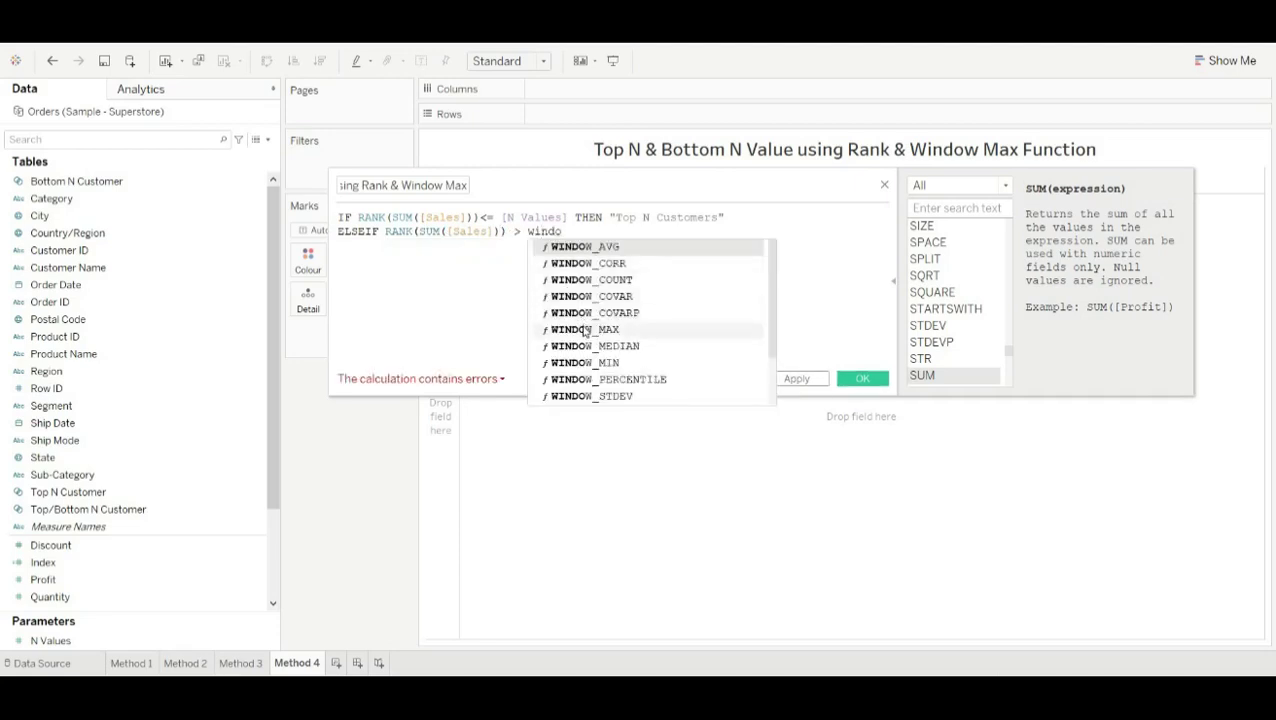
{"action": "left_click", "coordinate": [584, 329]}
{"action": "type", "text": "rank"}
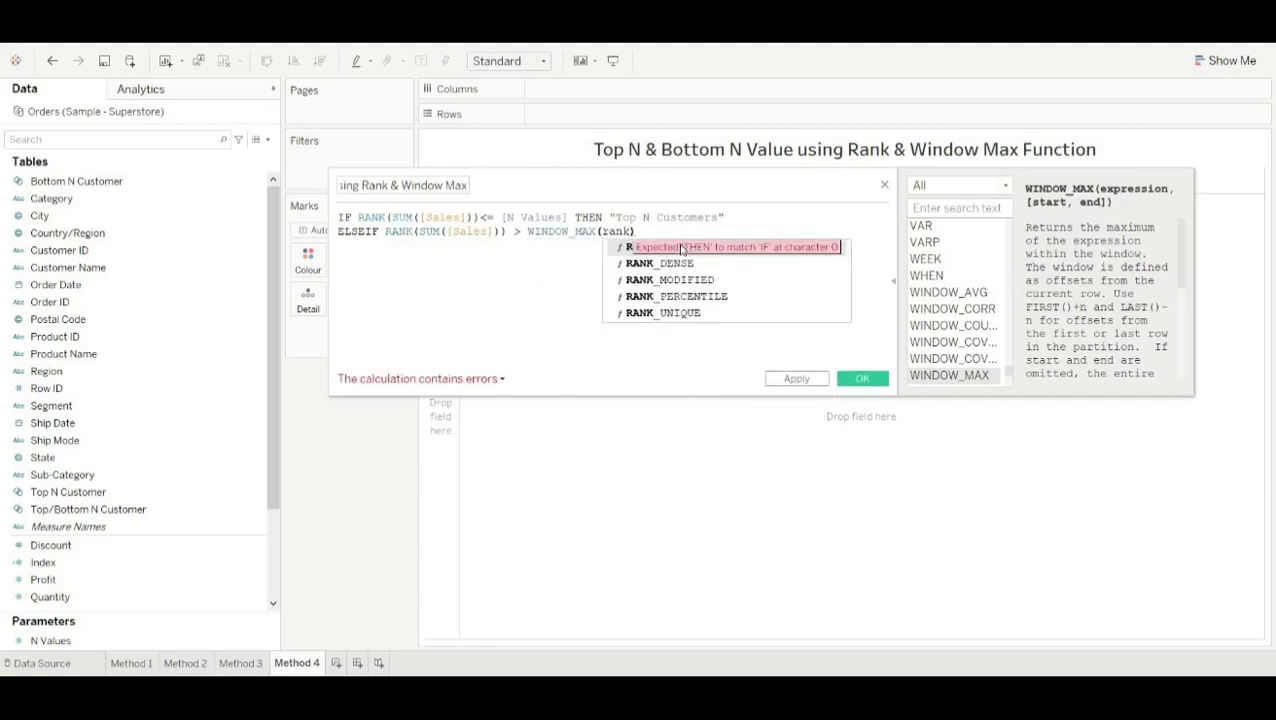
{"action": "left_click", "coordinate": [680, 248]}
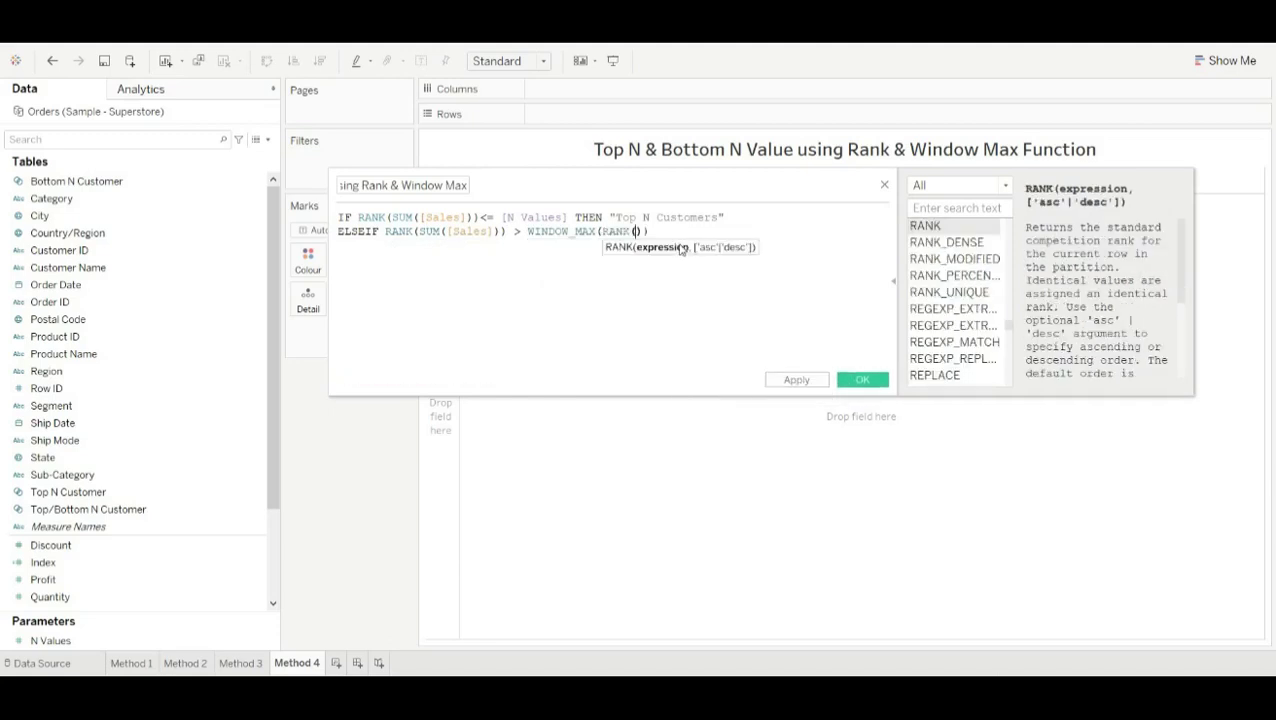
{"action": "type", "text": "sy"}
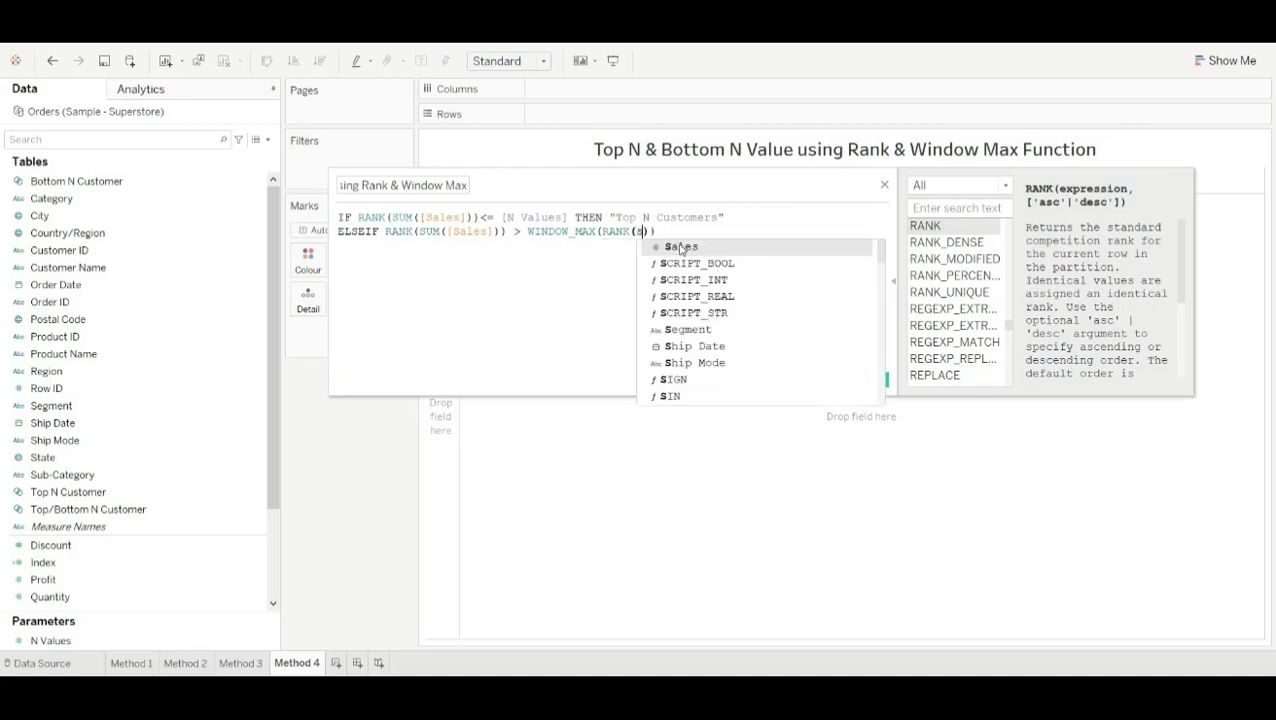
{"action": "key", "text": "BackSpace"}
{"action": "type", "text": "um"}
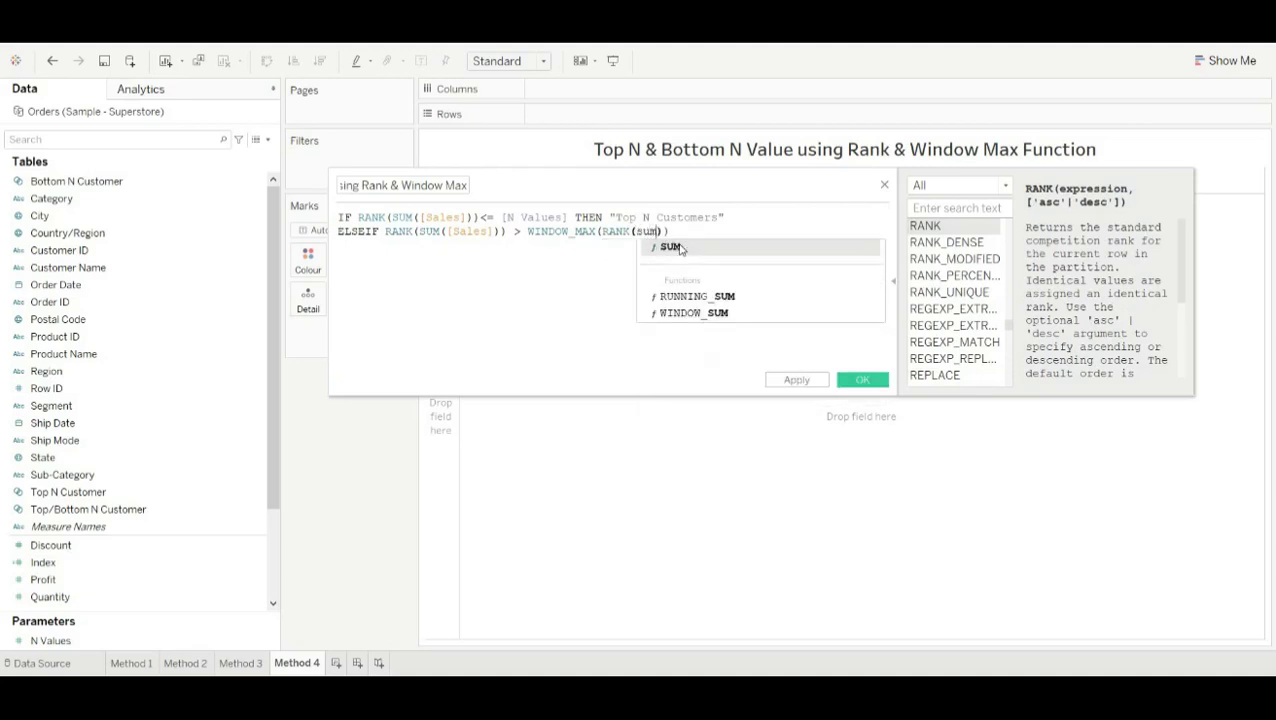
{"action": "left_click", "coordinate": [680, 248]}
{"action": "type", "text": "sales"}
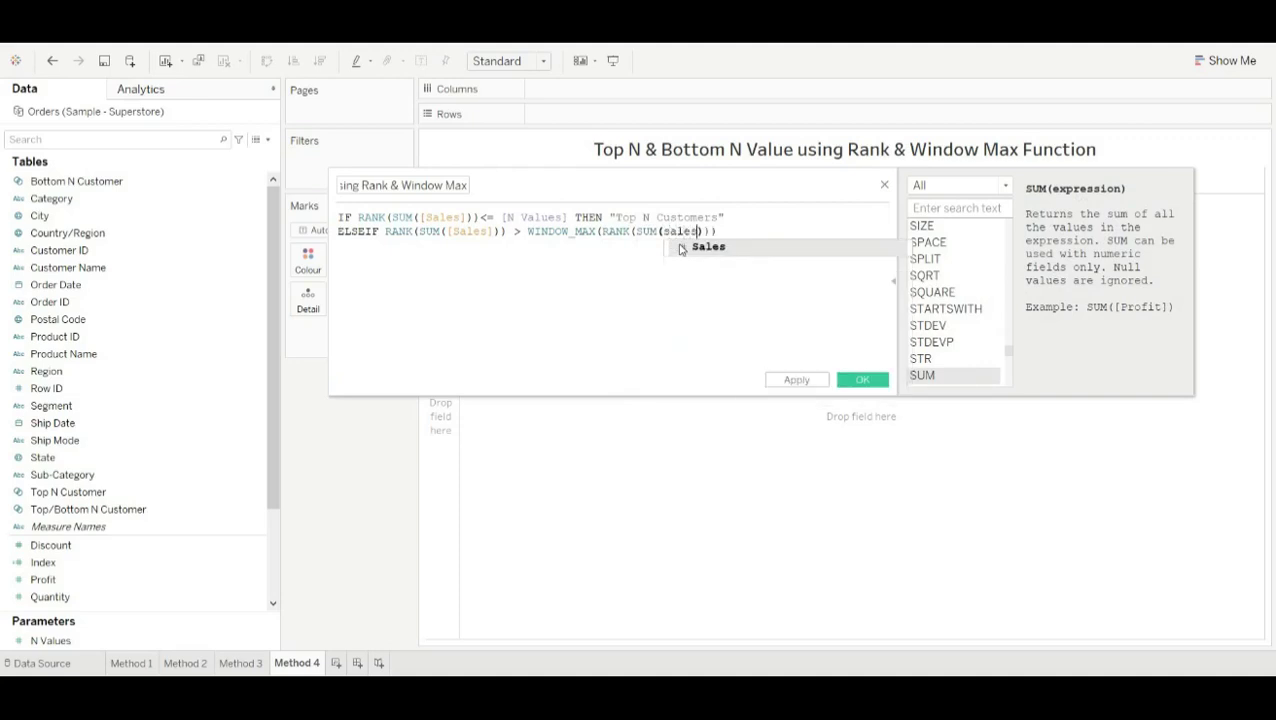
{"action": "left_click", "coordinate": [680, 248]}
{"action": "type", "text": ")"}
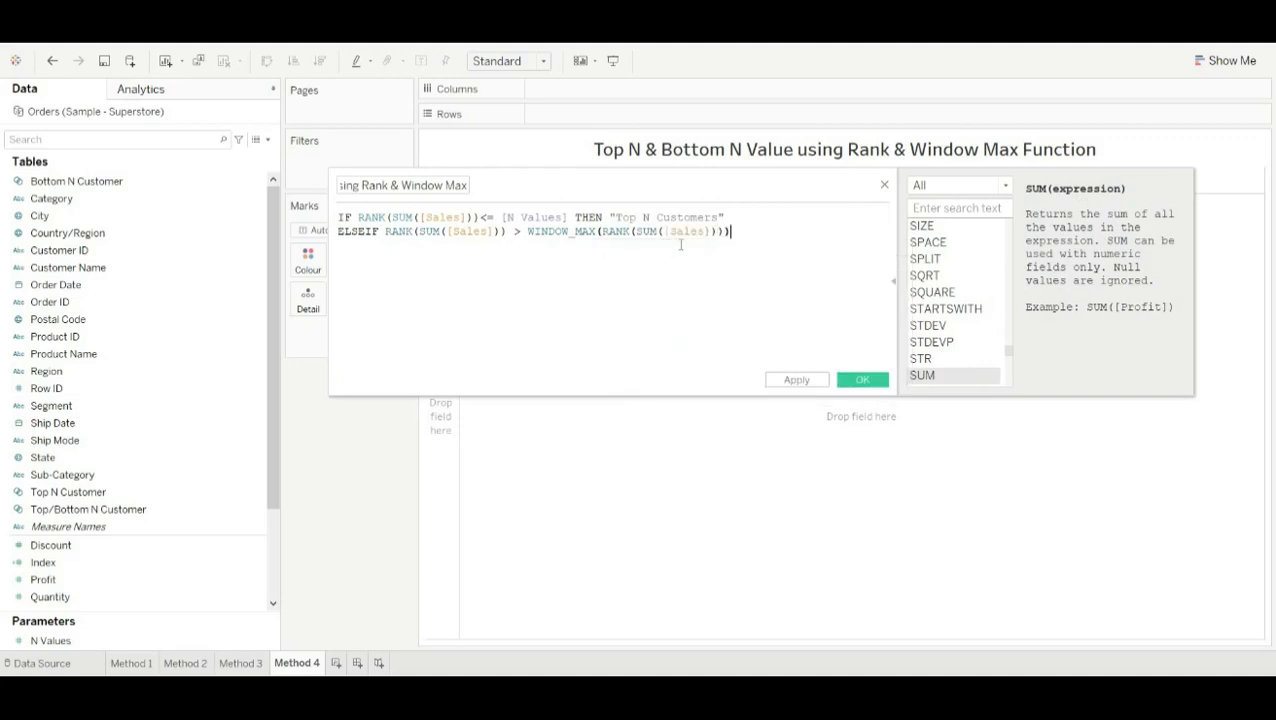
{"action": "type", "text": "- n"}
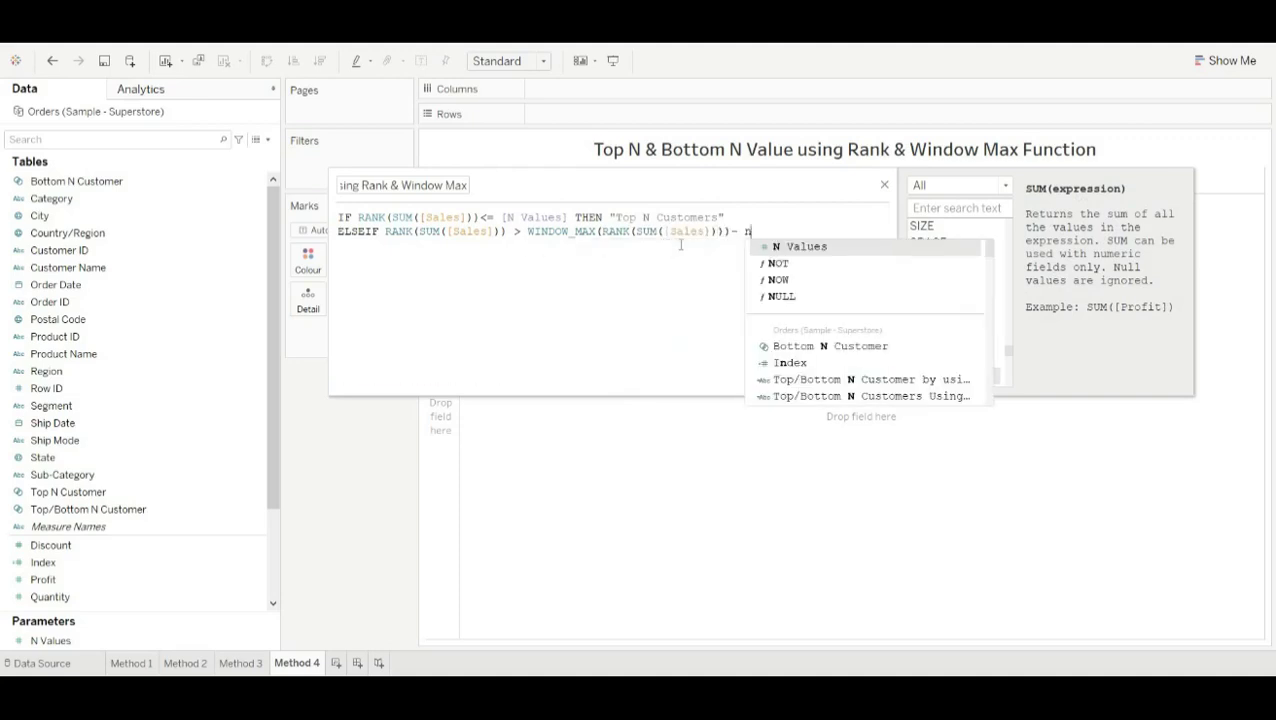
{"action": "left_click", "coordinate": [790, 247]}
Add THEN "Bottom N Customers" to the ELSEIF branch.
{"action": "type", "text": "th"}
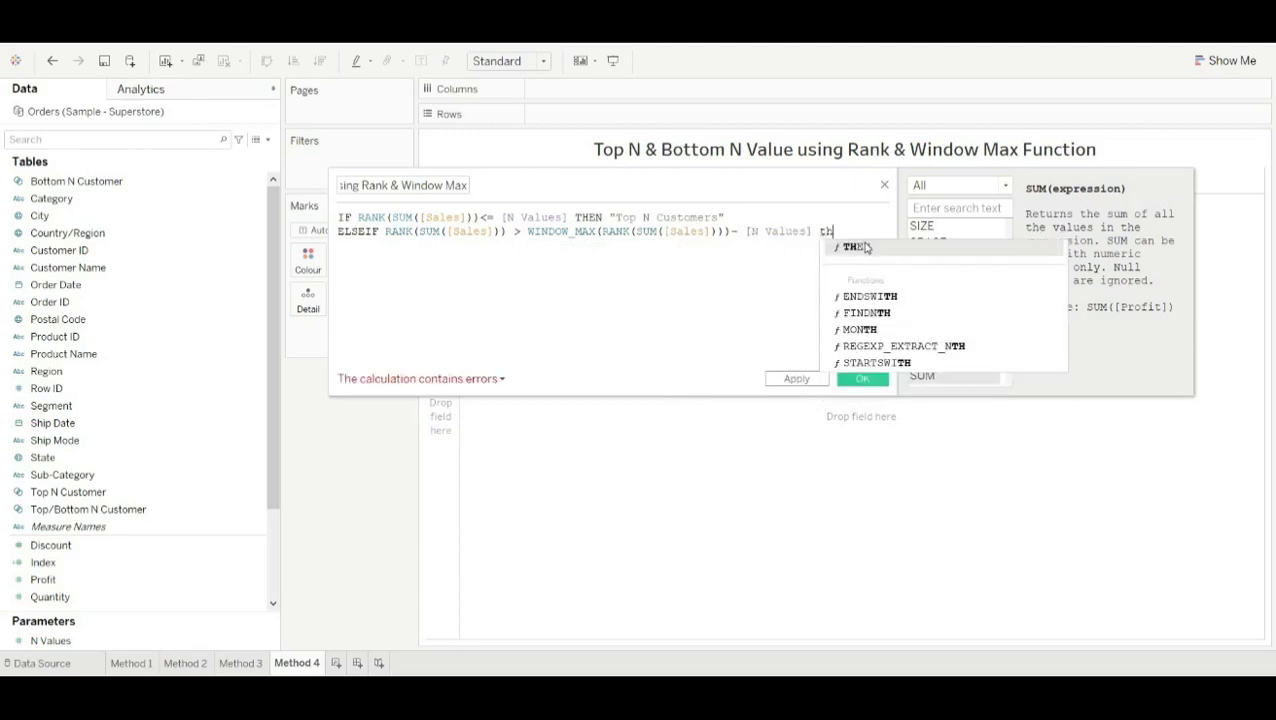
{"action": "left_click", "coordinate": [865, 245]}
{"action": "type", "text": "\""}
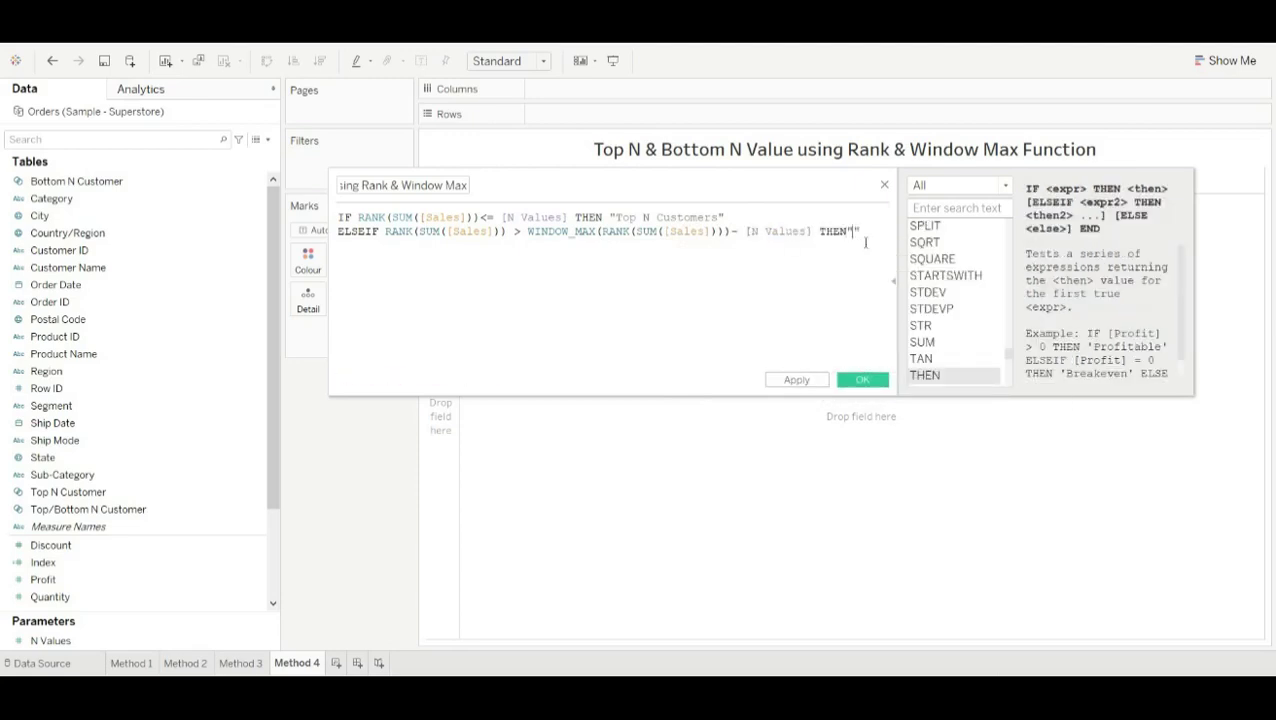
{"action": "type", "text": "Bottom N"}
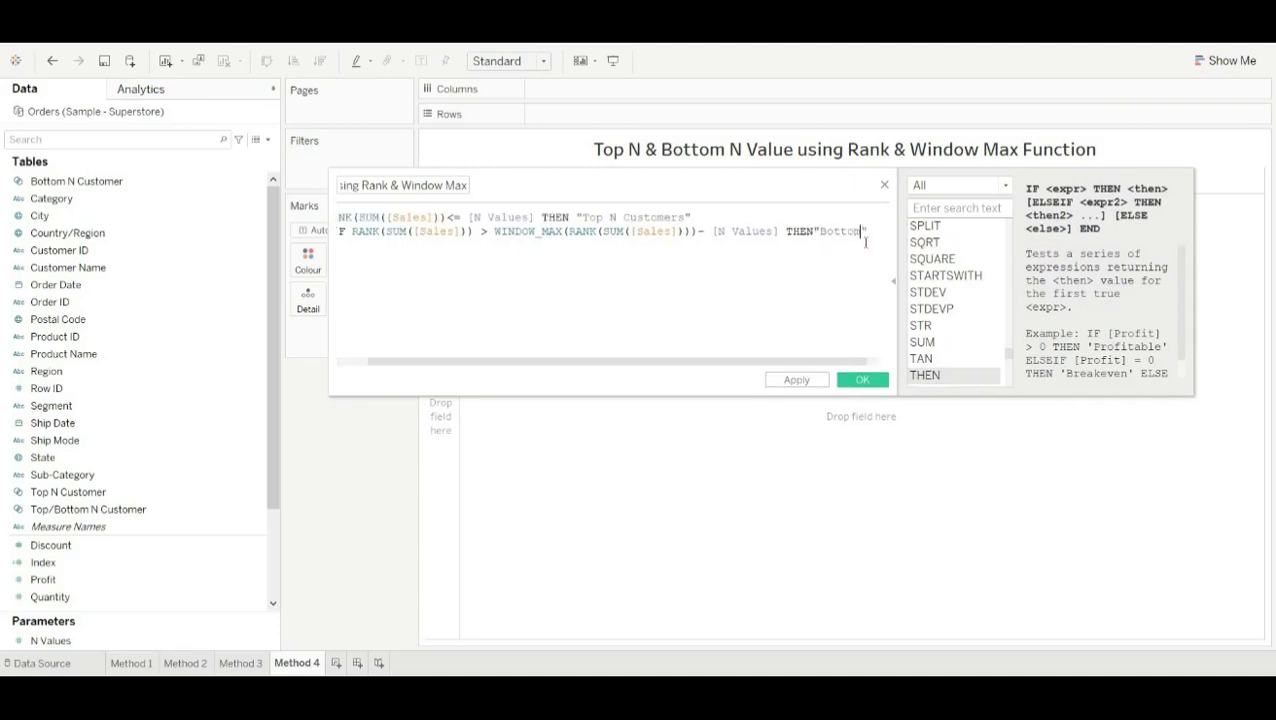
{"action": "type", "text": " Custome"}
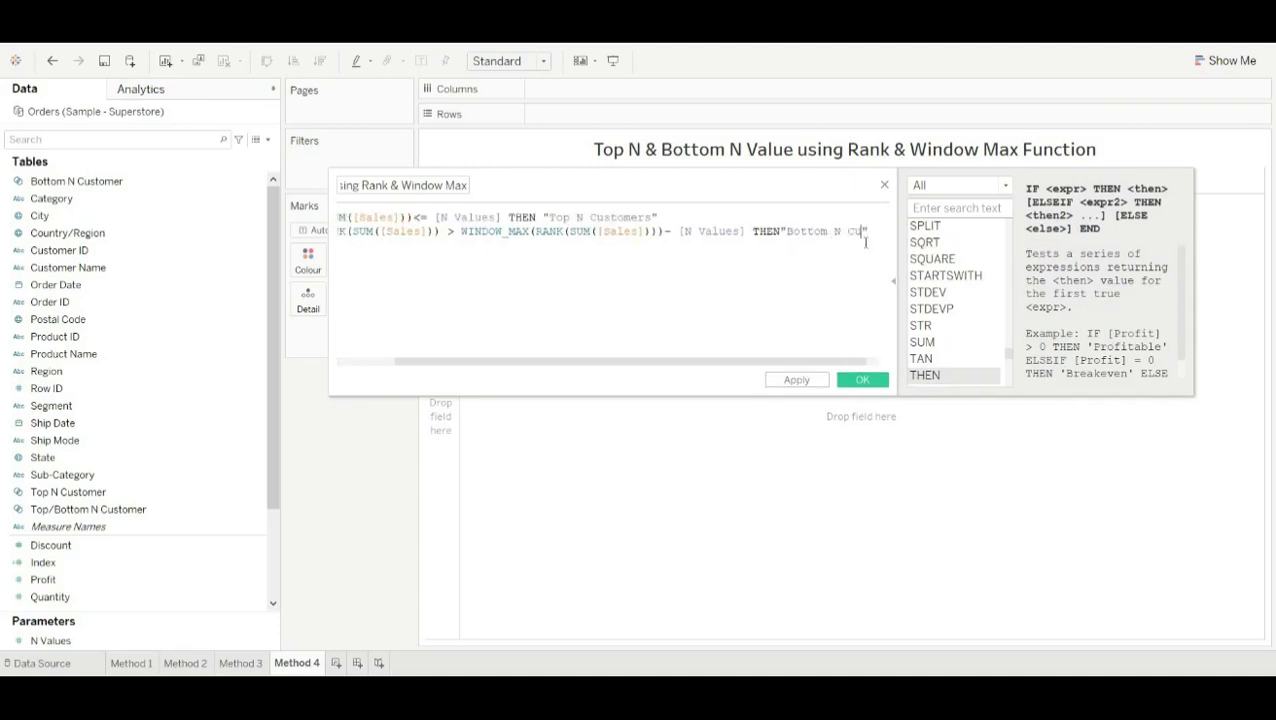
{"action": "type", "text": "rs"}
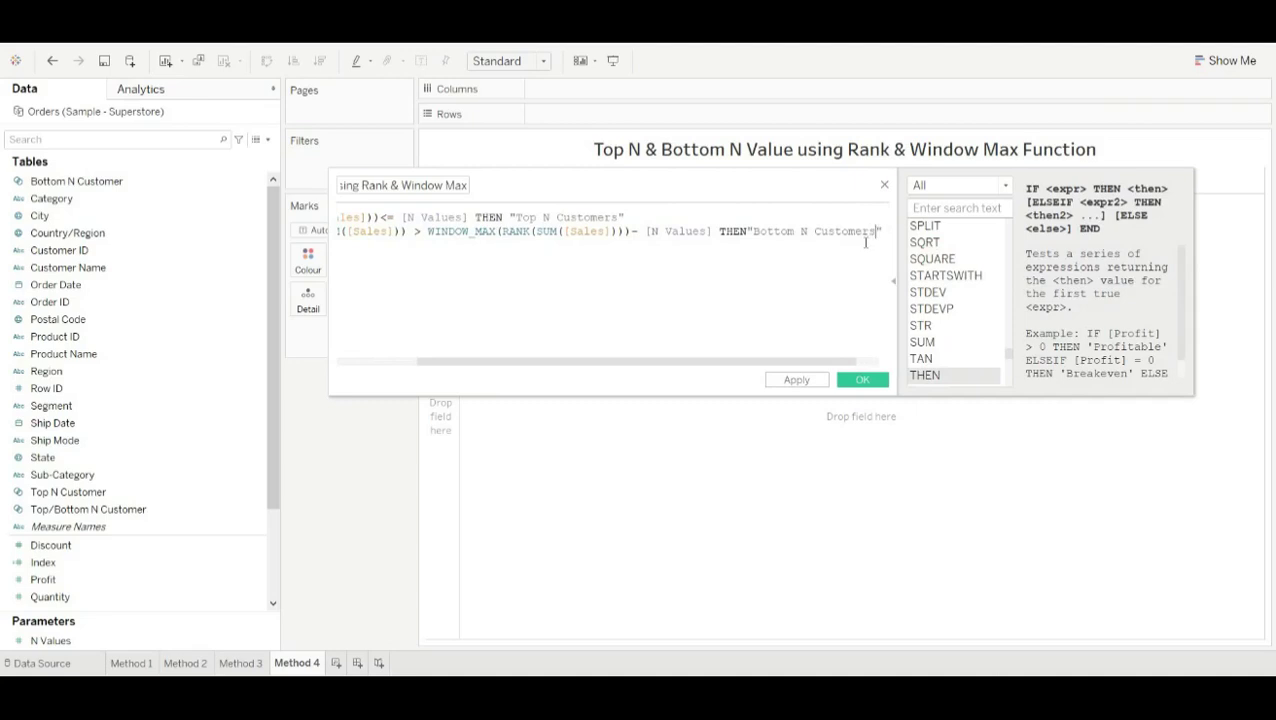
{"action": "key", "text": "Return"}
{"action": "type", "text": "els"}
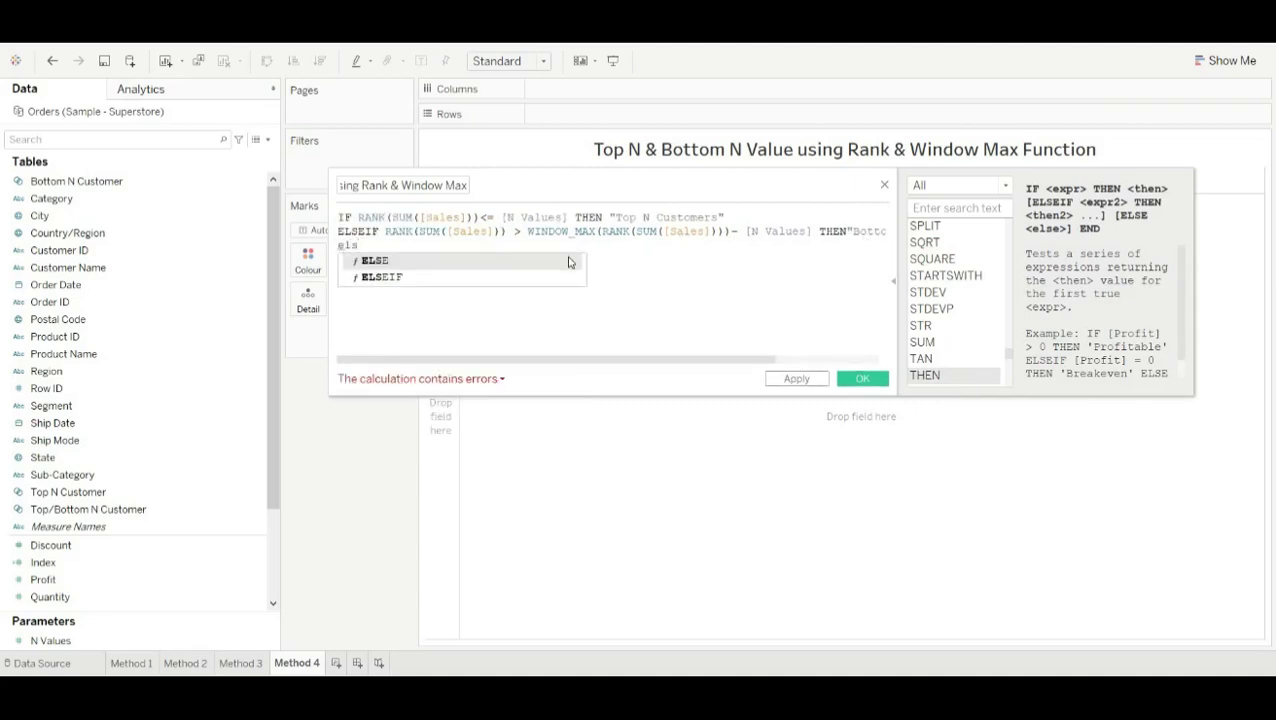
Close the Rank & Window Max formula with ELSE "Others" and END.
{"action": "key", "text": "Return"}
{"action": "type", "text": "\""}
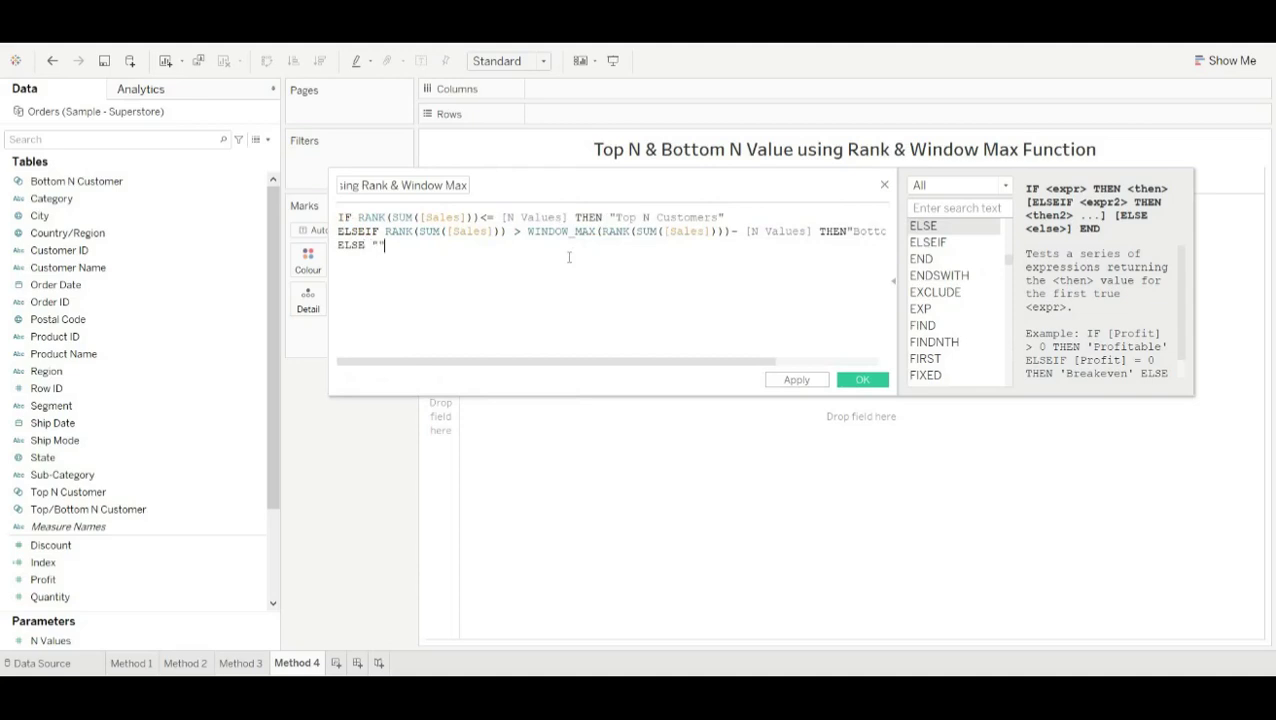
{"action": "type", "text": "cthers"}
{"action": "key", "text": "Right"}
{"action": "key", "text": "Return"}
{"action": "type", "text": "e"}
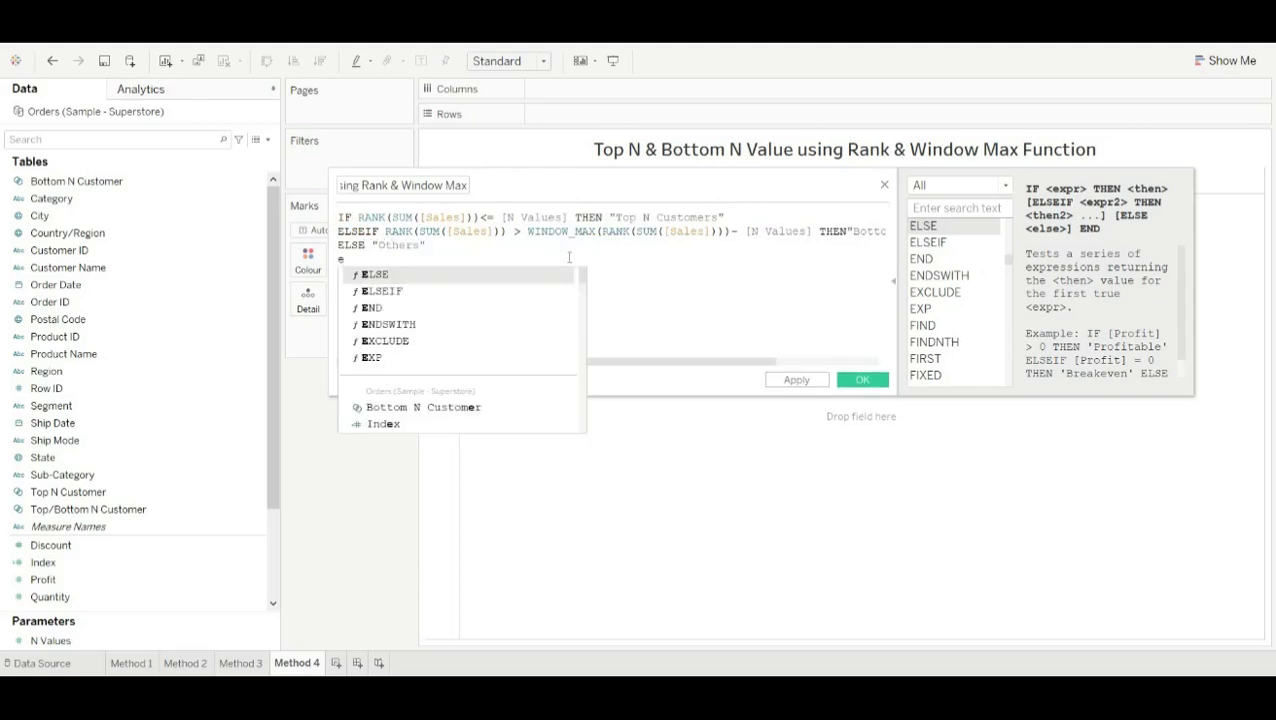
{"action": "left_click", "coordinate": [510, 307]}
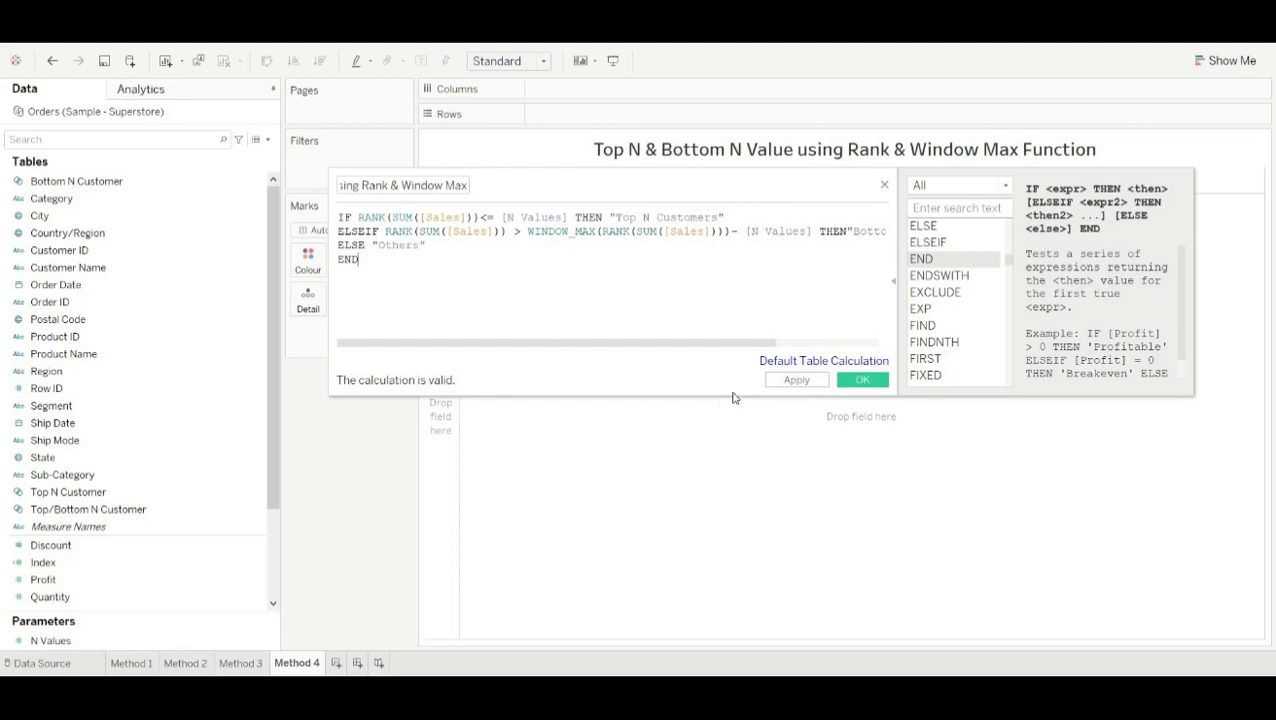
Save the field and list every customer name with SUM(Sales).
{"action": "left_click", "coordinate": [853, 382]}
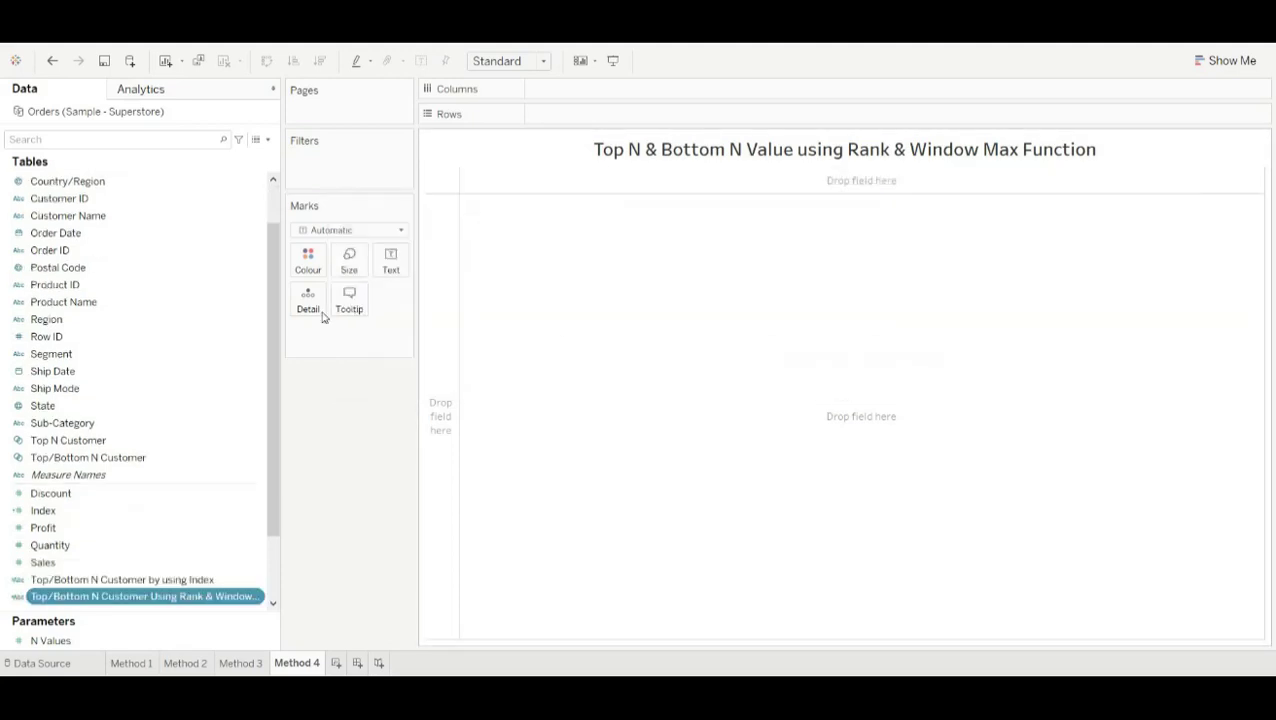
{"action": "left_click_drag", "start_coordinate": [168, 219], "coordinate": [667, 114]}
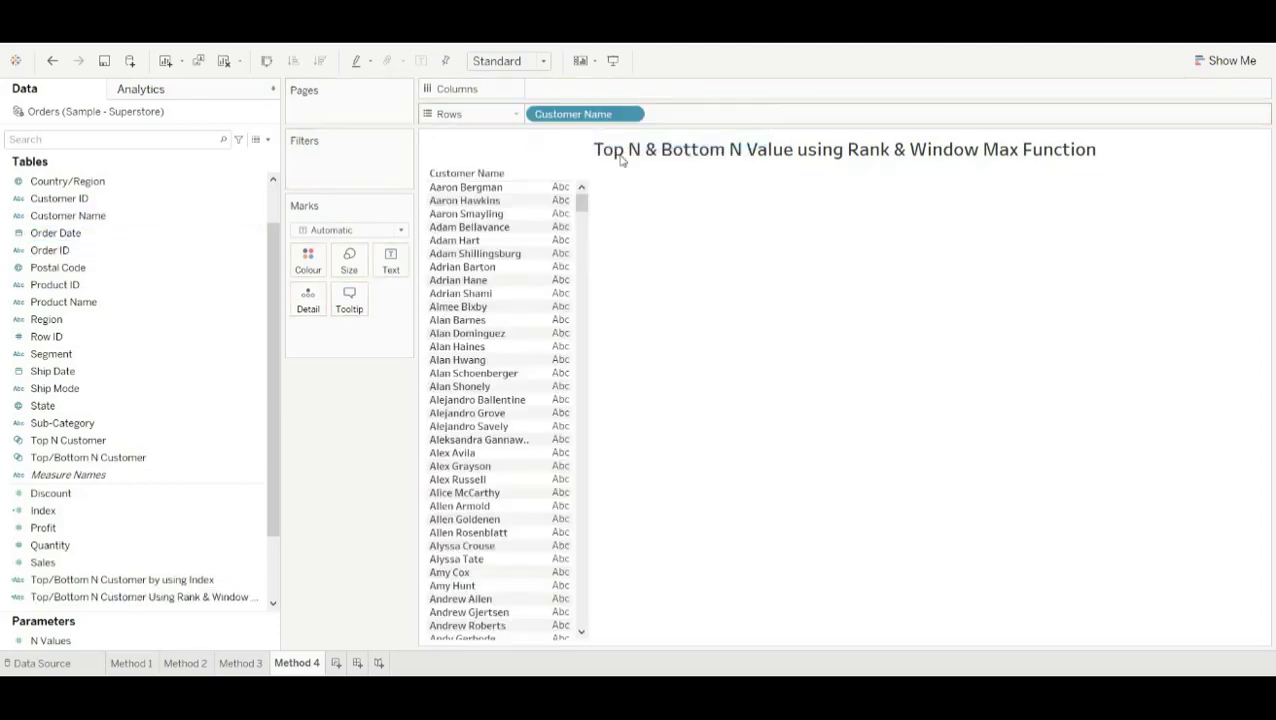
{"action": "double_click", "coordinate": [115, 564]}
Drag the Rank & Window Max field onto Filters.
{"action": "left_click", "coordinate": [190, 597]}
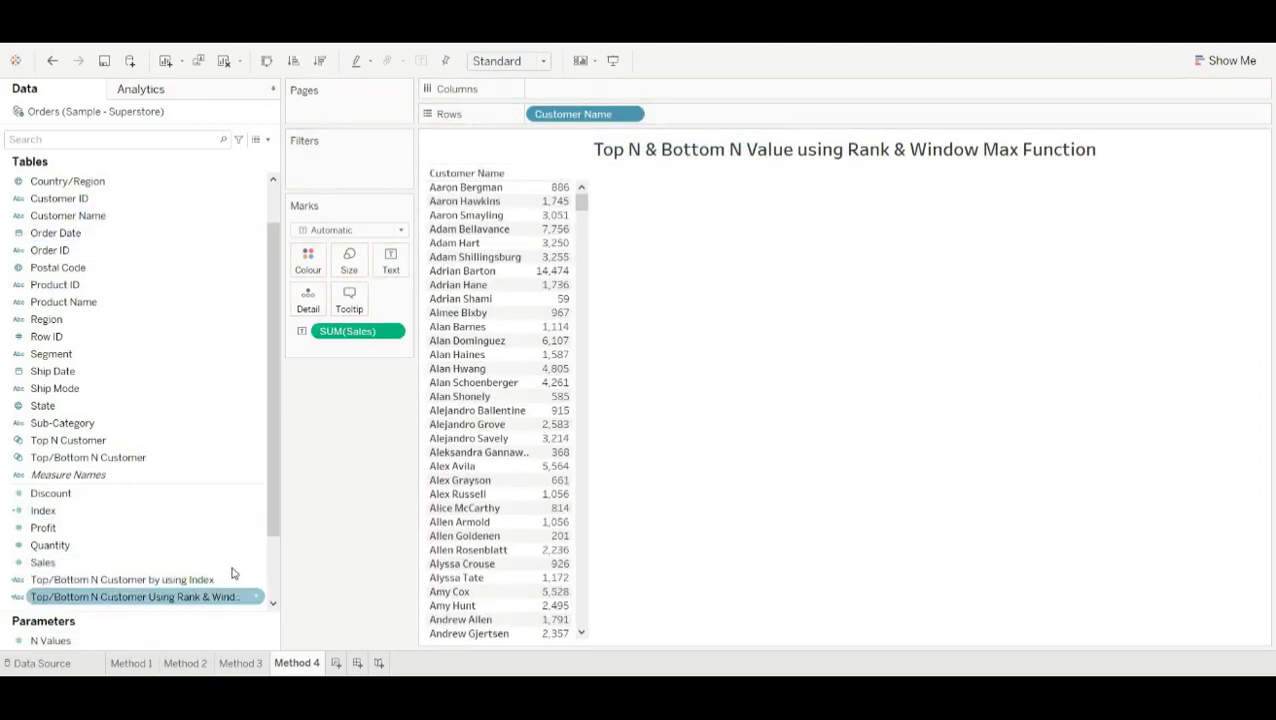
{"action": "left_click", "coordinate": [60, 545]}
{"action": "left_click", "coordinate": [60, 562]}
{"action": "left_click", "coordinate": [218, 597]}
{"action": "left_click_drag", "start_coordinate": [218, 600], "coordinate": [388, 178]}
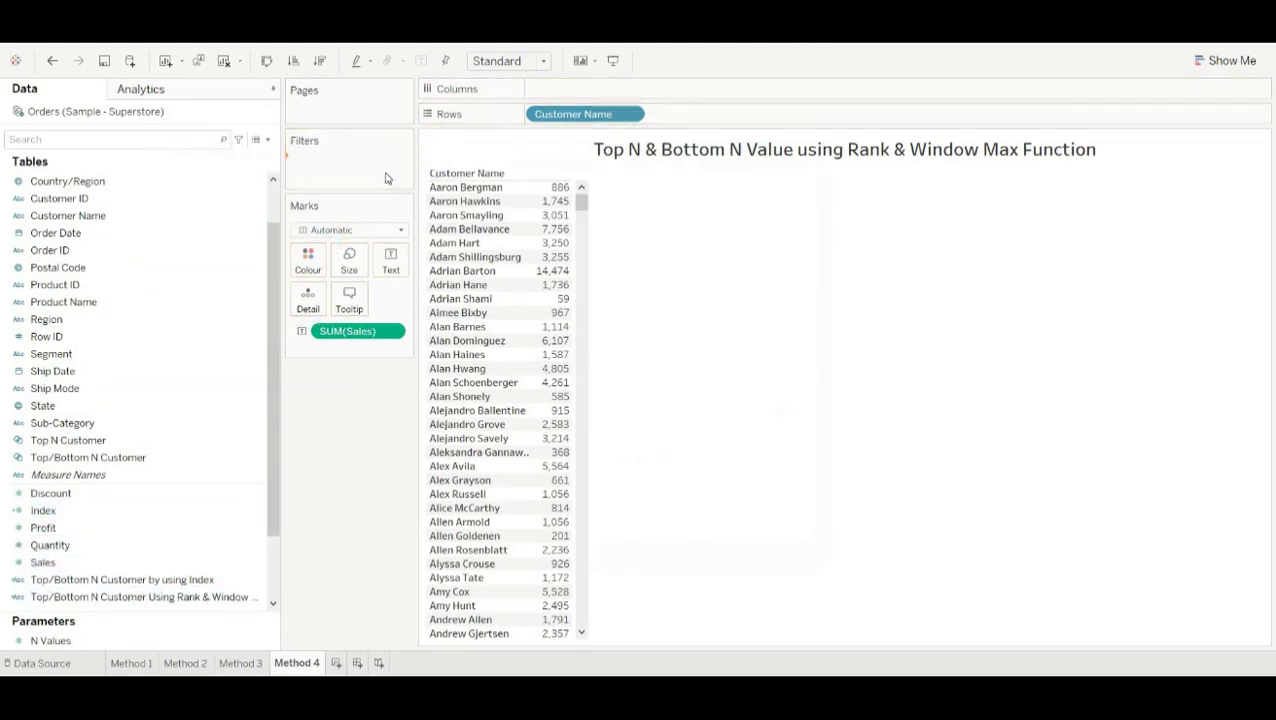
Keep all three groups in the rank-based filter and sort customers descending by Sum of Sales.
{"action": "left_click", "coordinate": [491, 416]}
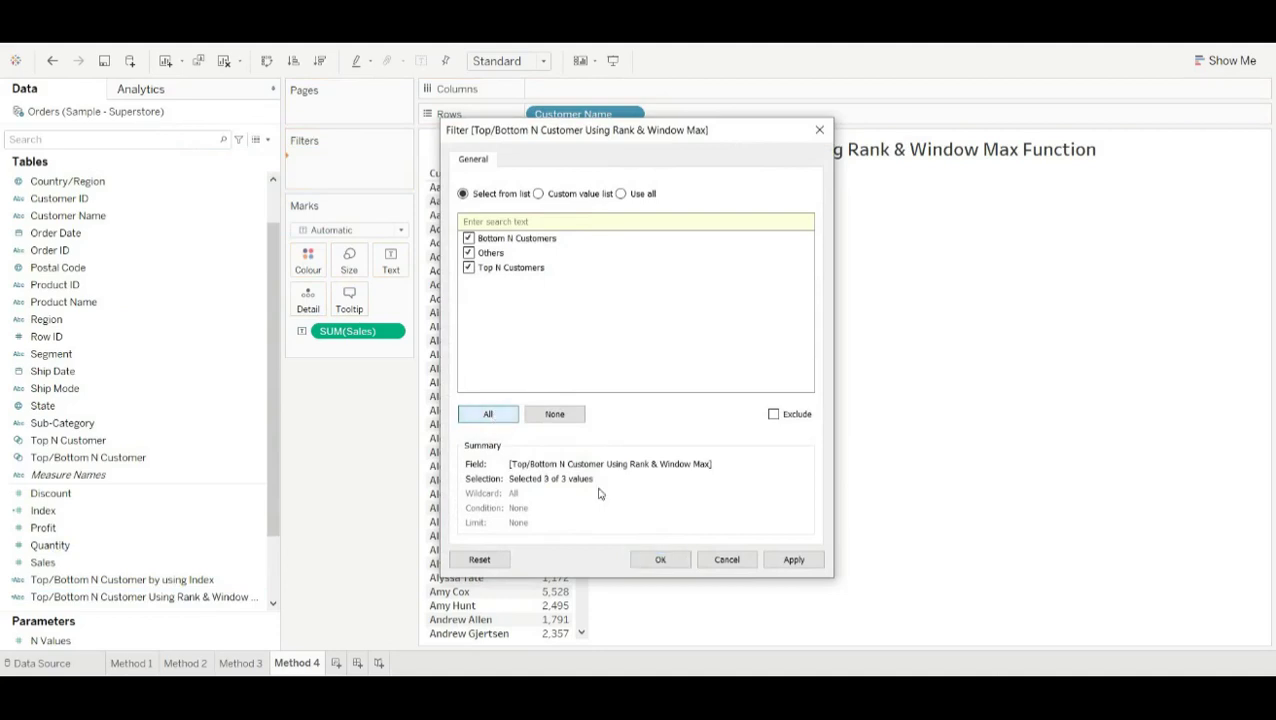
{"action": "left_click", "coordinate": [657, 559]}
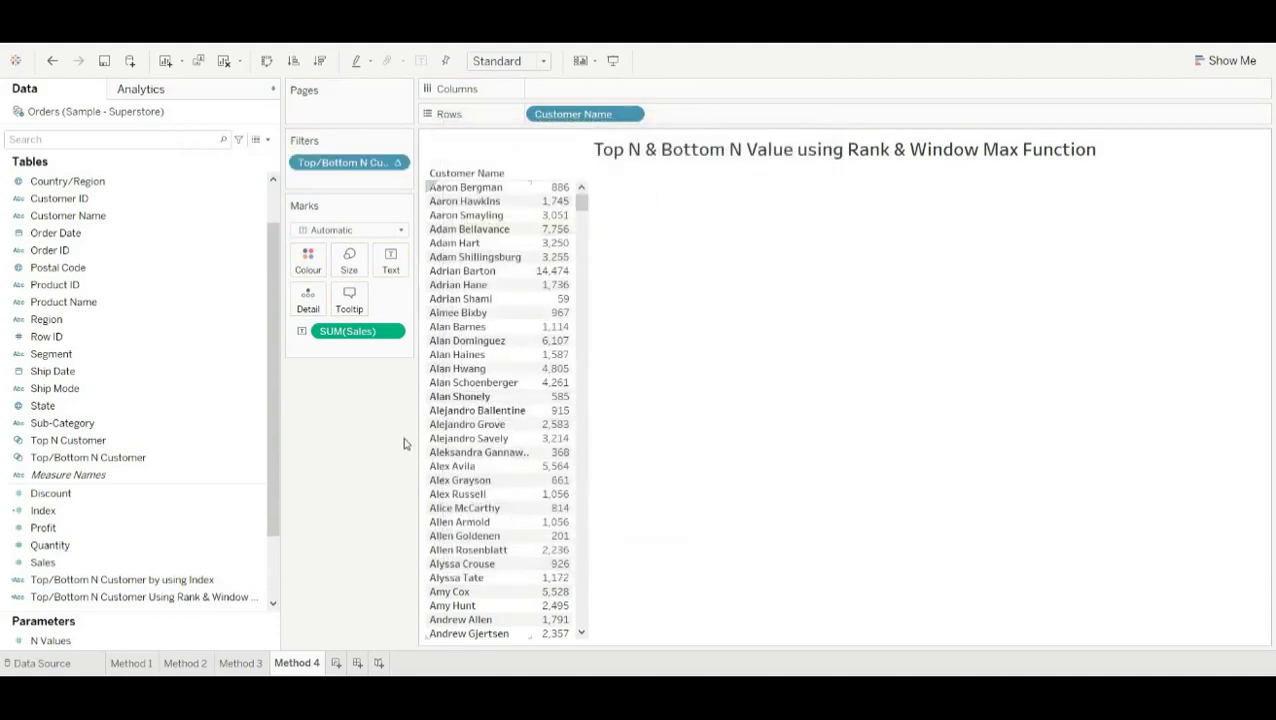
{"action": "left_click", "coordinate": [633, 115]}
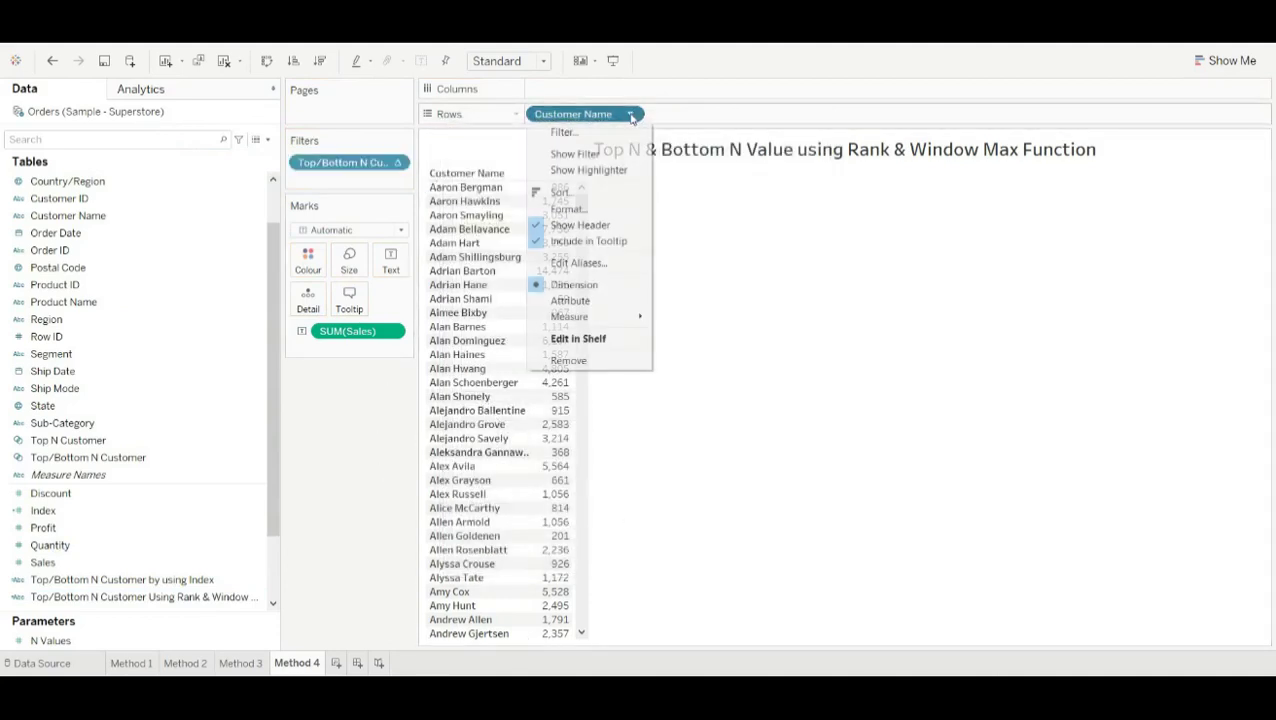
{"action": "left_click", "coordinate": [605, 245]}
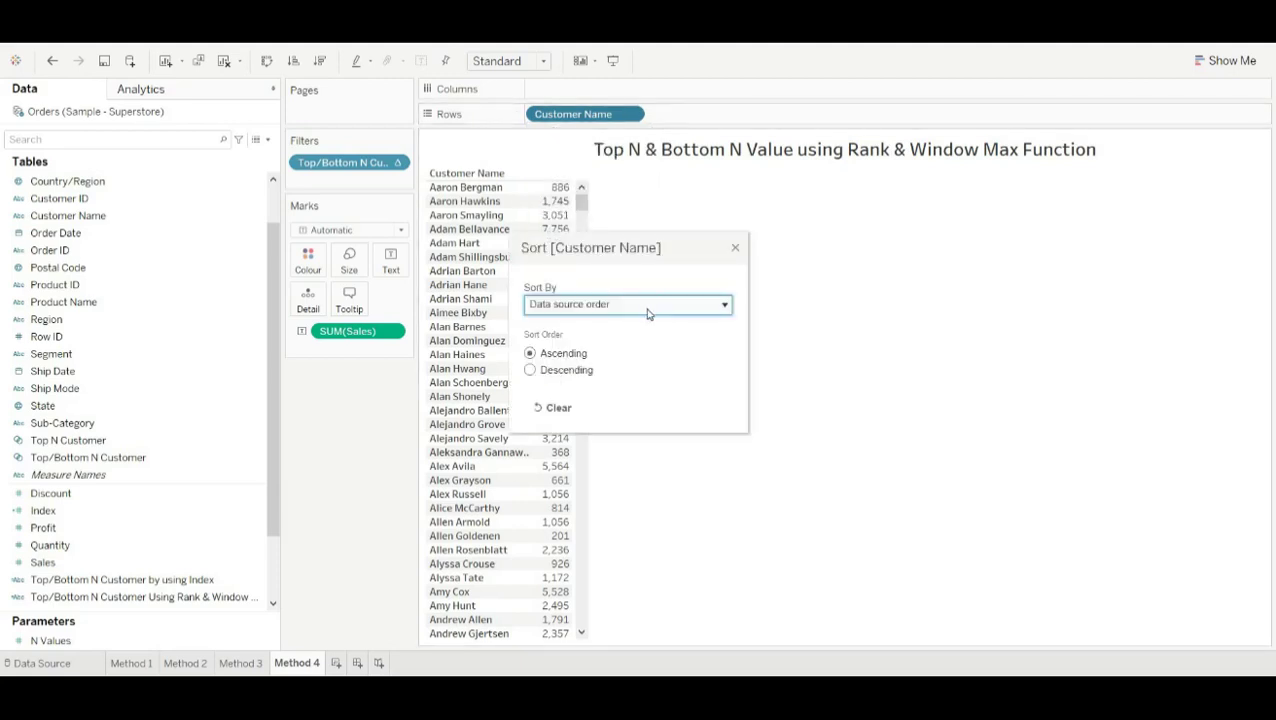
{"action": "left_click", "coordinate": [530, 370]}
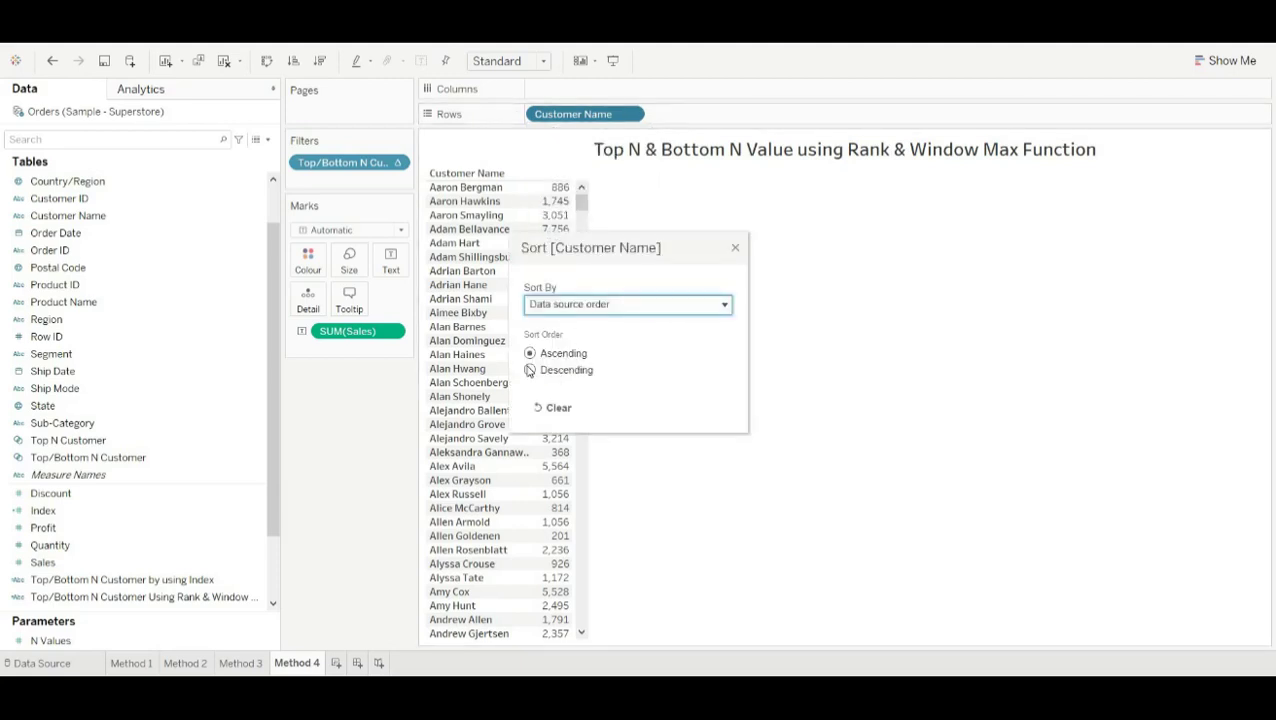
{"action": "left_click", "coordinate": [672, 306]}
{"action": "left_click", "coordinate": [590, 352]}
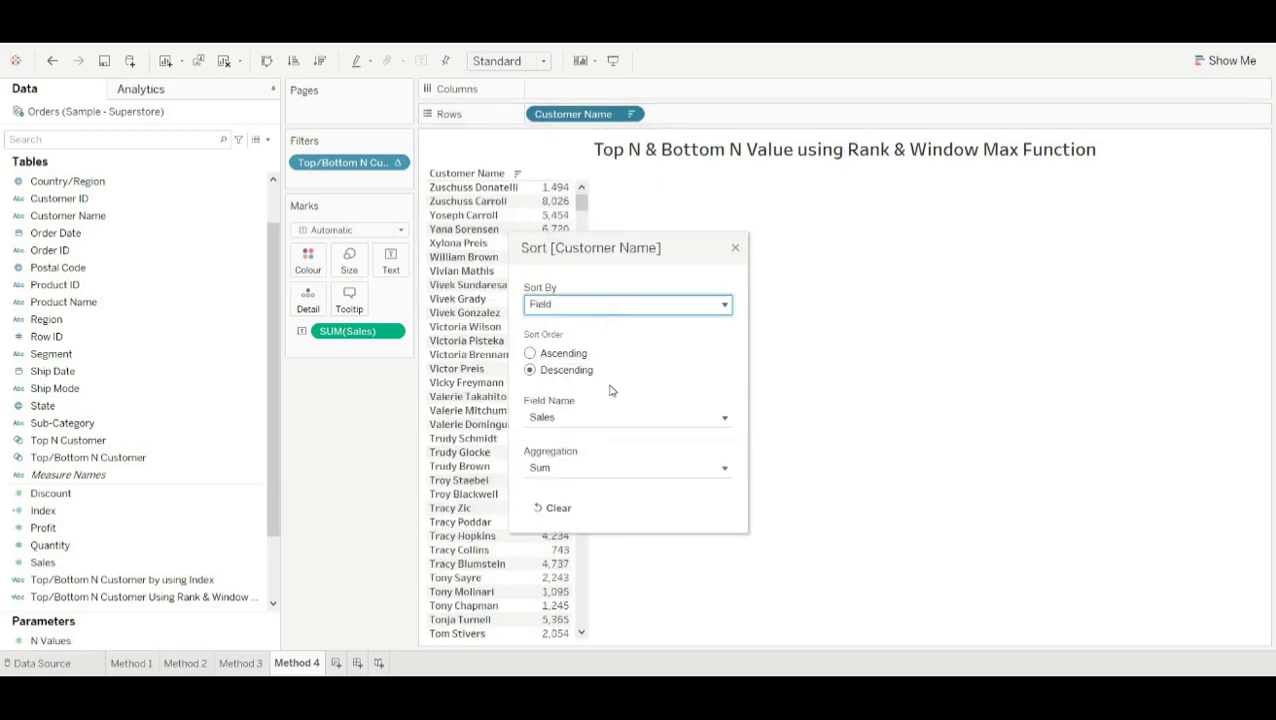
{"action": "left_click", "coordinate": [734, 249]}
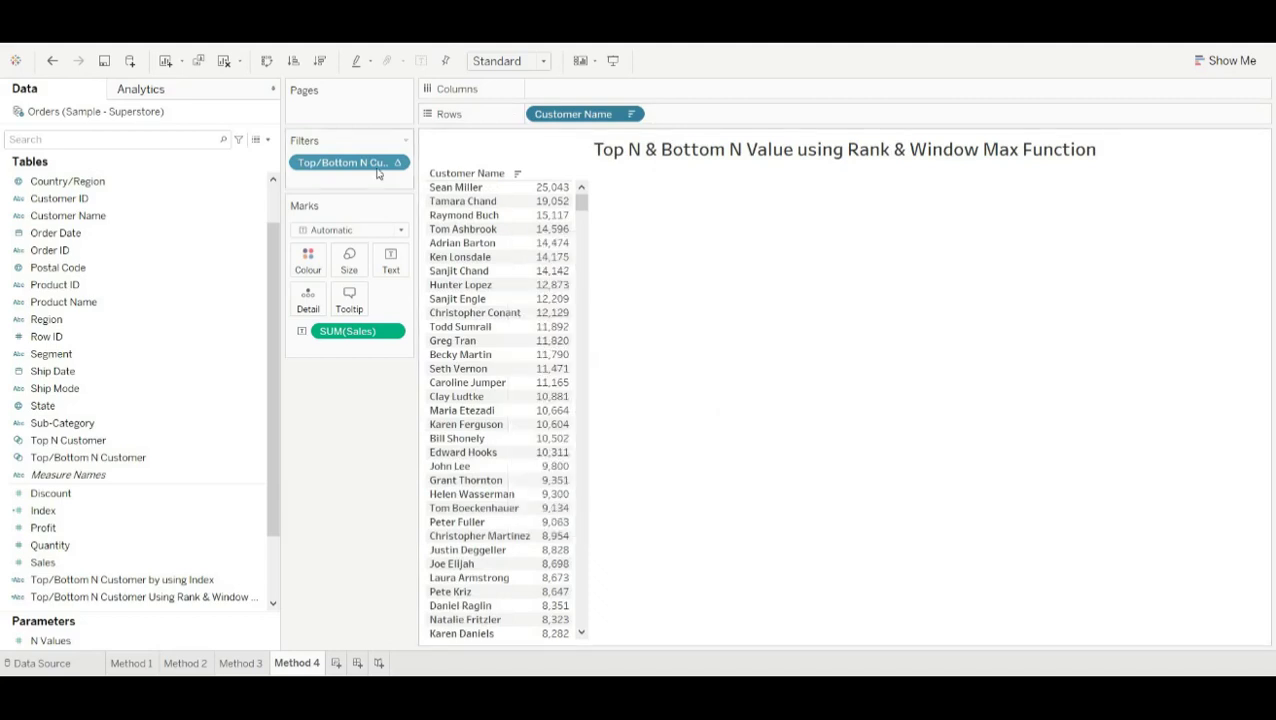
{"action": "left_click", "coordinate": [396, 162]}
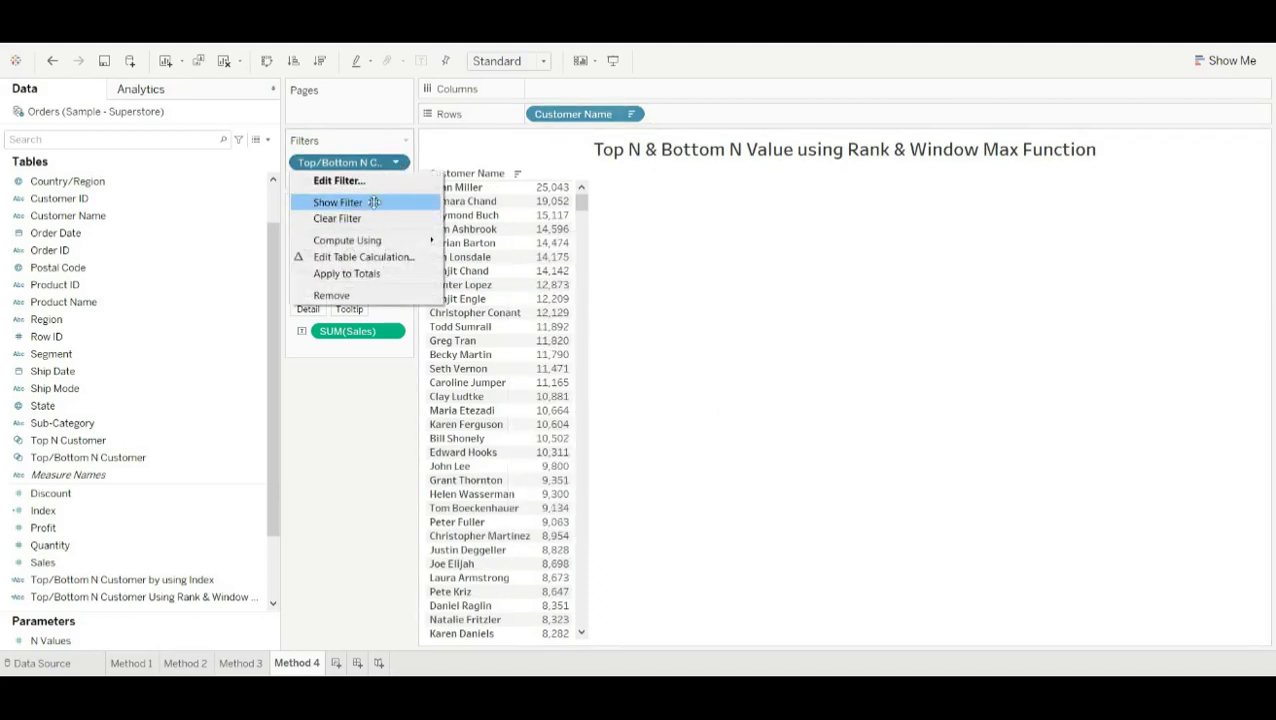
Display the group filter and the N Values parameter control on the sheet.
{"action": "left_click", "coordinate": [368, 203]}
{"action": "left_click", "coordinate": [242, 638]}
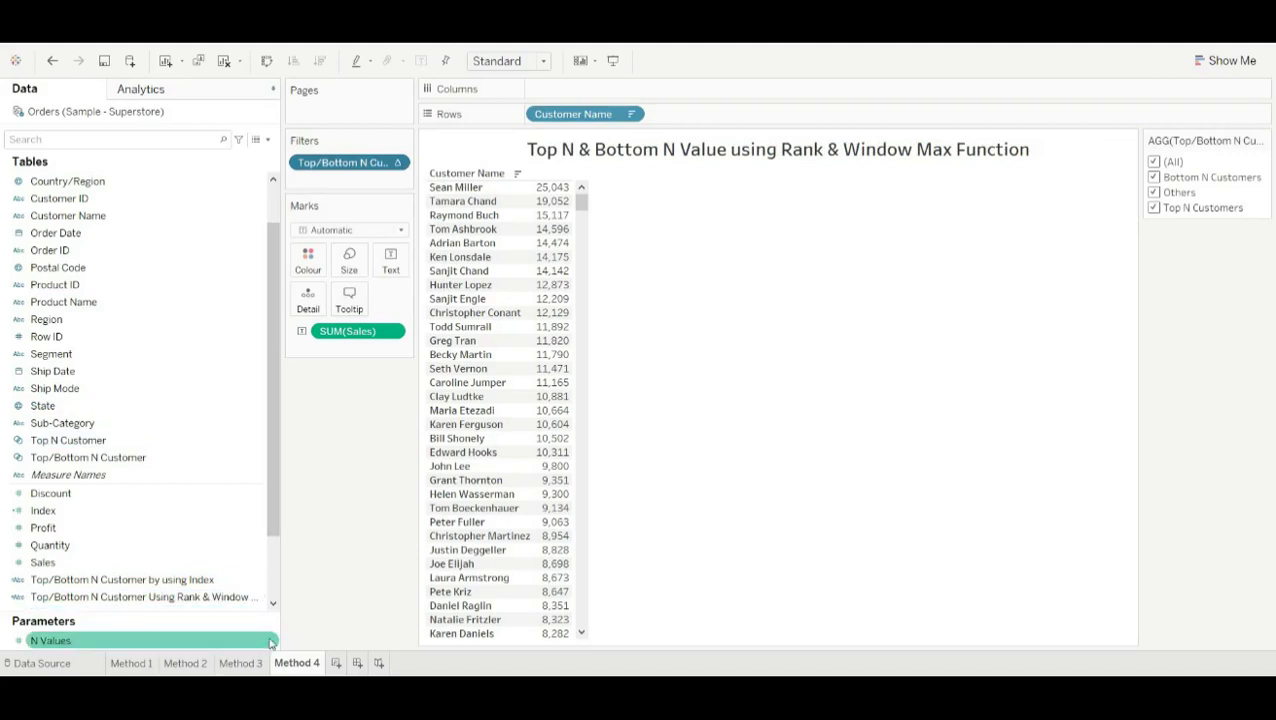
{"action": "right_click", "coordinate": [270, 638]}
{"action": "left_click", "coordinate": [317, 403]}
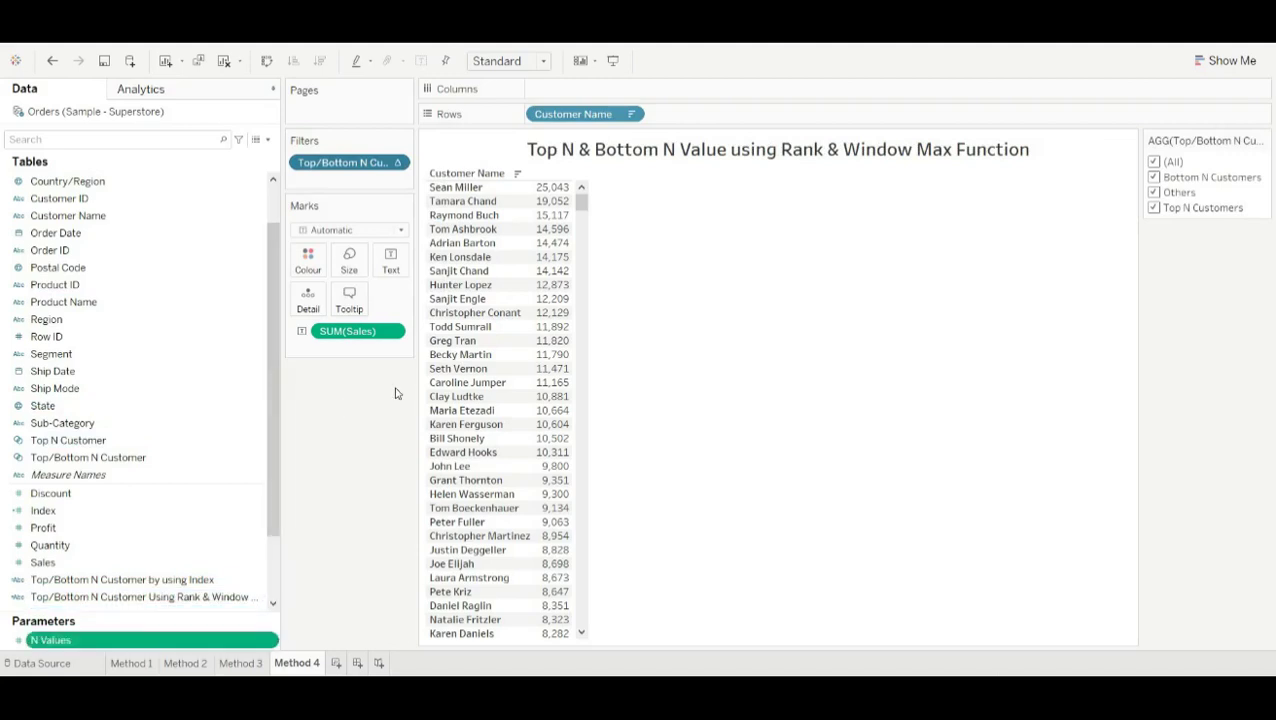
Exclude the Others group from the table and change N Values from 10 to 5.
{"action": "left_click", "coordinate": [1154, 192]}
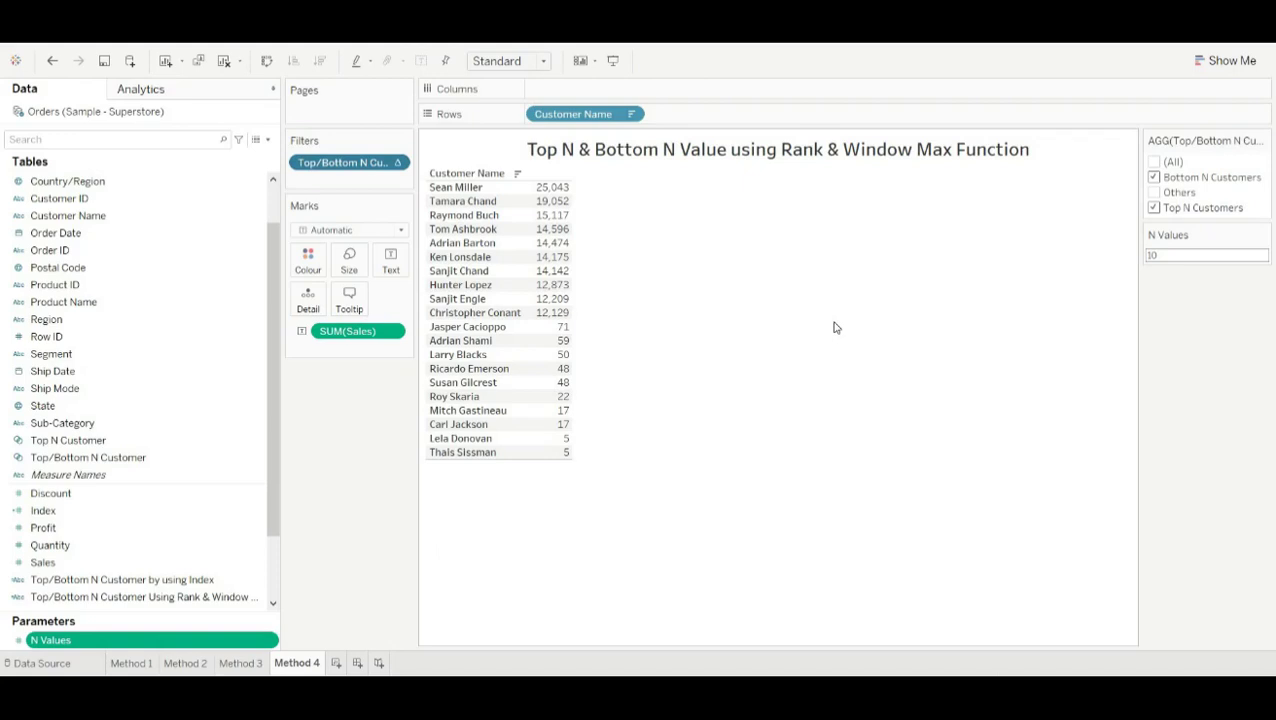
{"action": "double_click", "coordinate": [1176, 259]}
{"action": "type", "text": "5"}
{"action": "key", "text": "Return"}
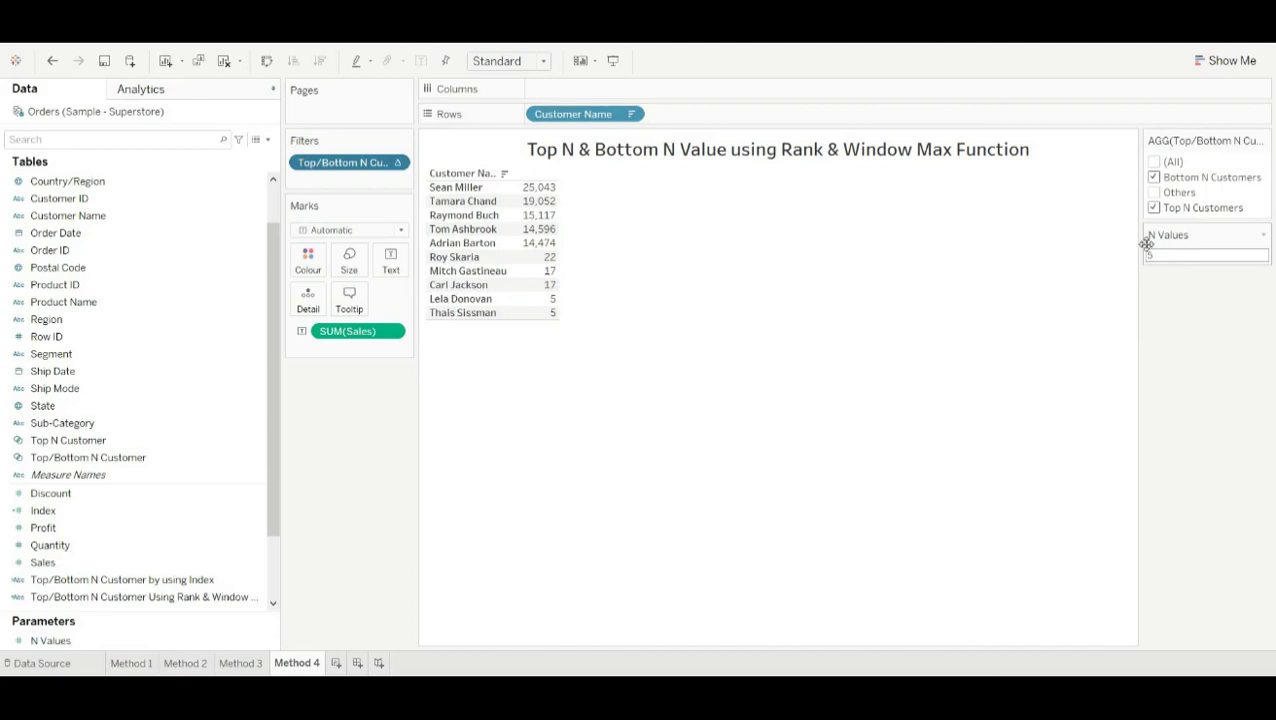
{"action": "left_click", "coordinate": [60, 198]}
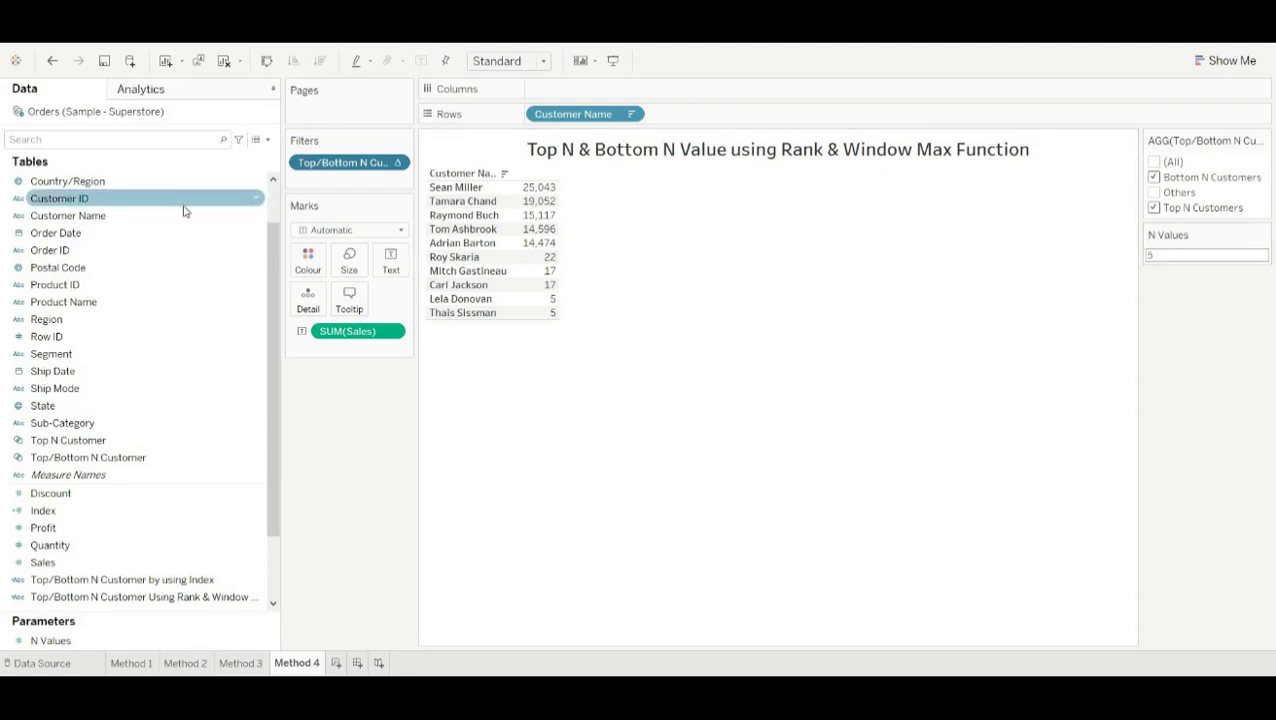